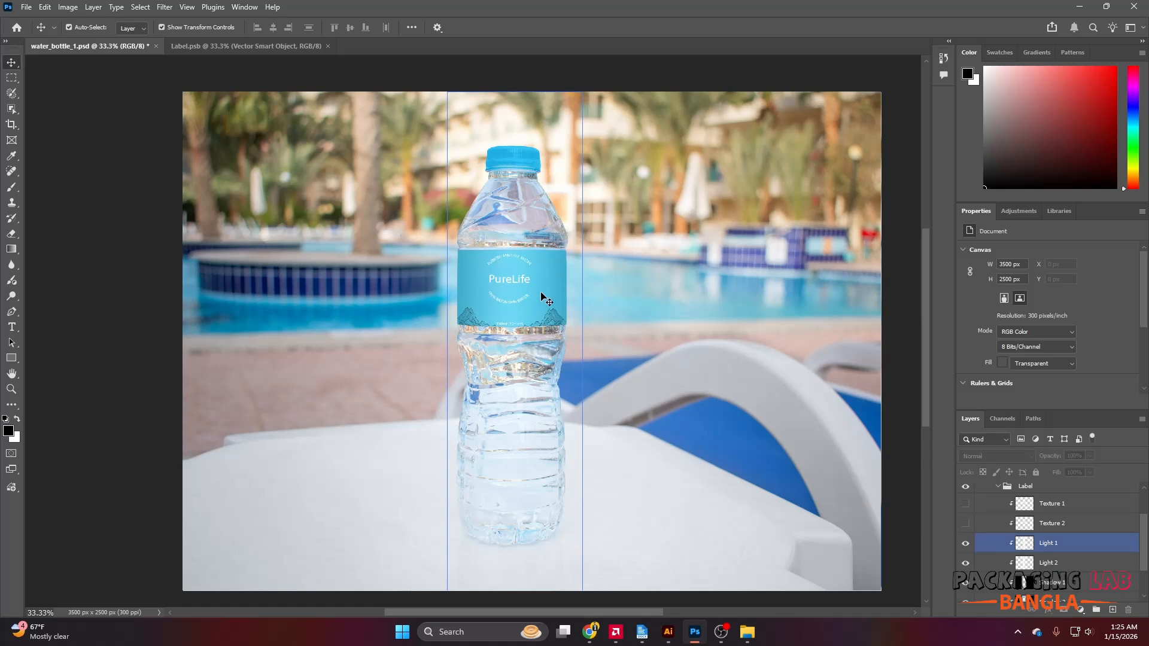
# Switch from the bottle mockup to Illustrator and examine the finished PureLife label artwork.
pyautogui.click(628, 537)
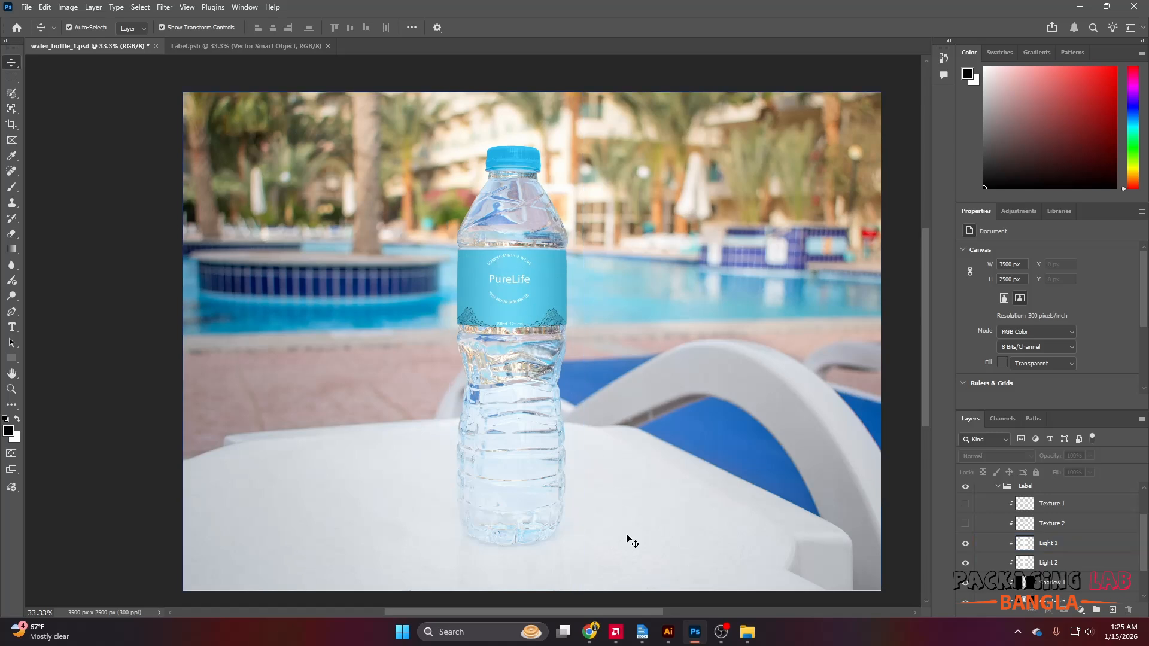
pyautogui.click(667, 630)
pyautogui.scroll(-1, 446, 260)
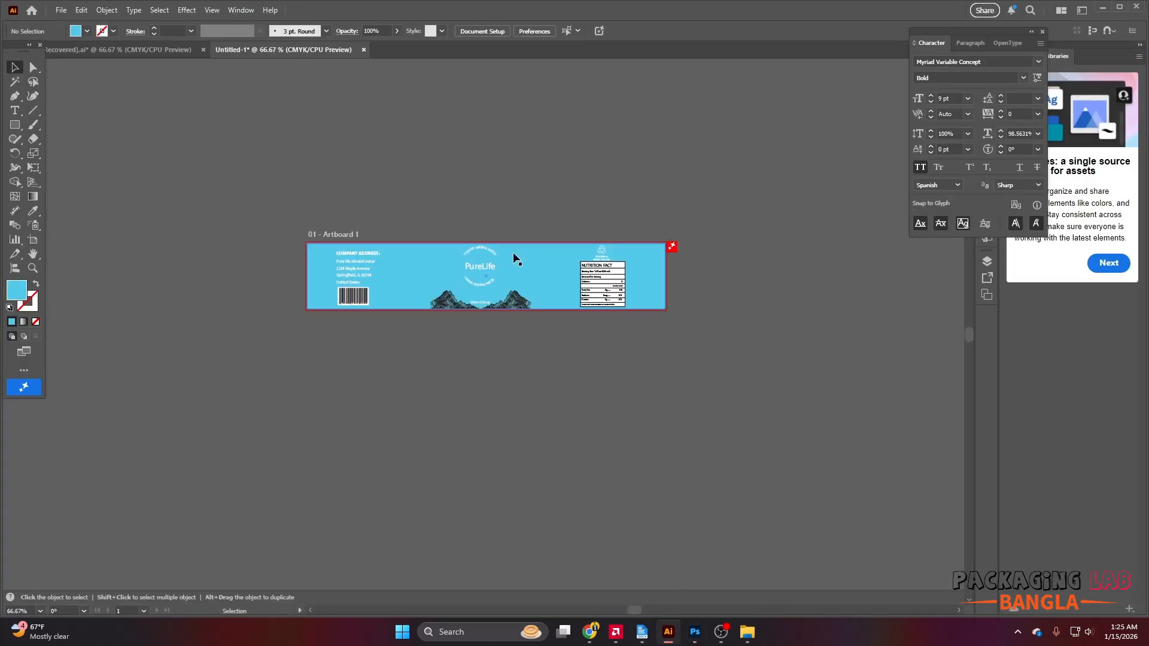
pyautogui.scroll(2, 509, 256)
pyautogui.scroll(-1, 573, 217)
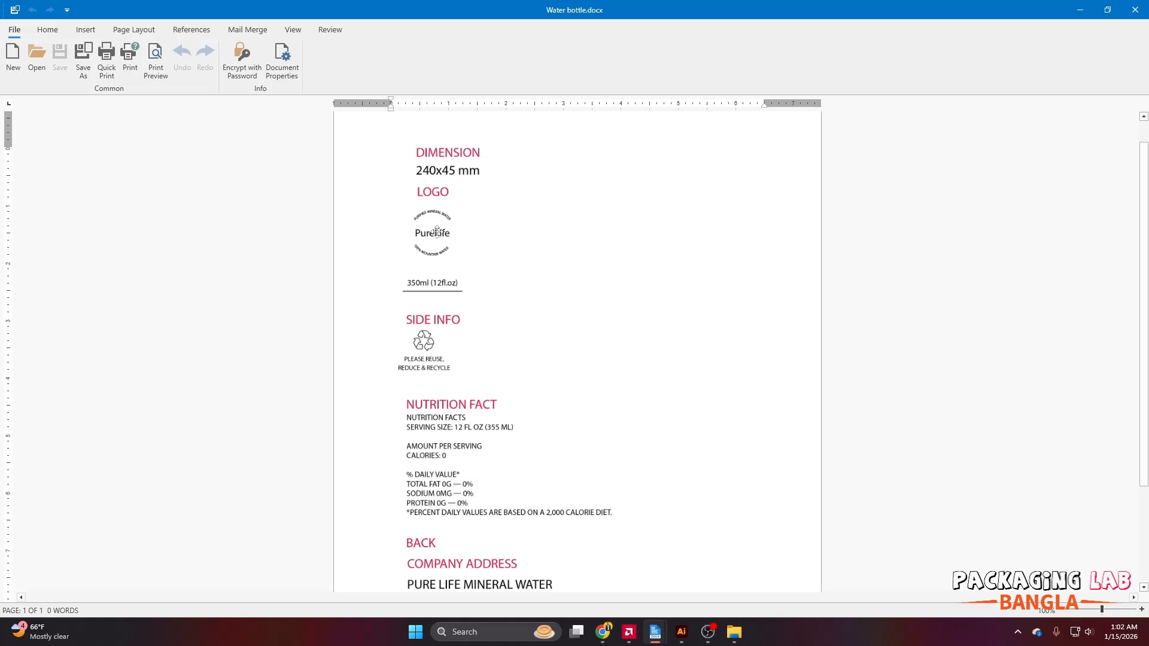
# Read through the label brief in Water bottle.docx, and switch to Illustrator.
pyautogui.scroll(-3, 438, 196)
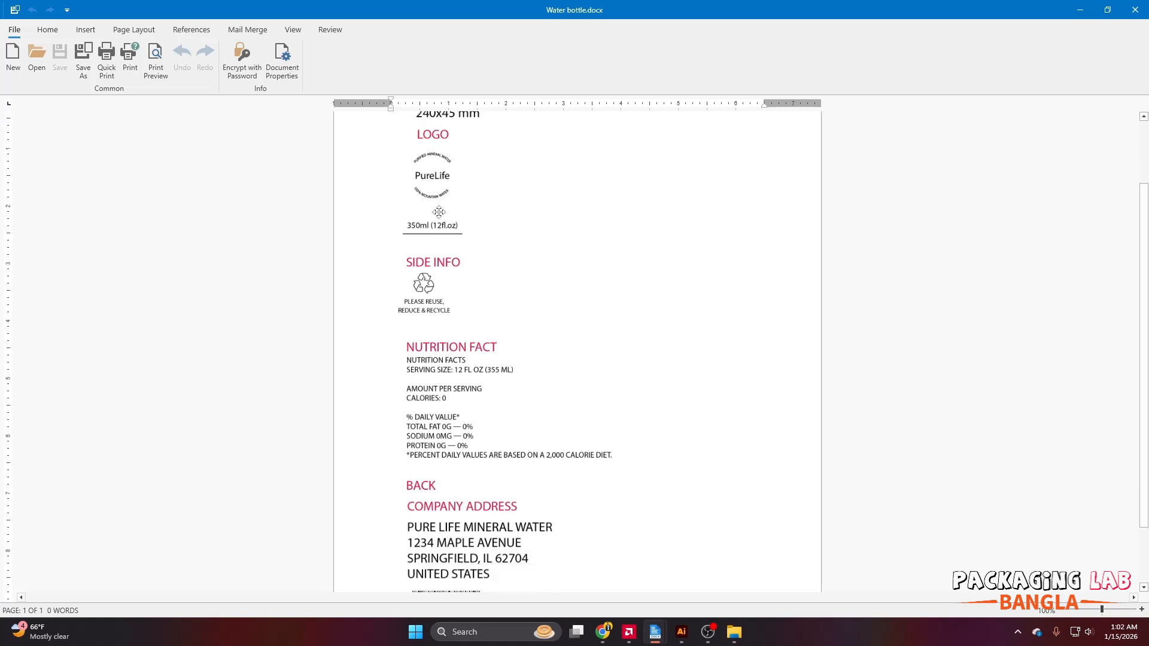
pyautogui.scroll(3, 447, 246)
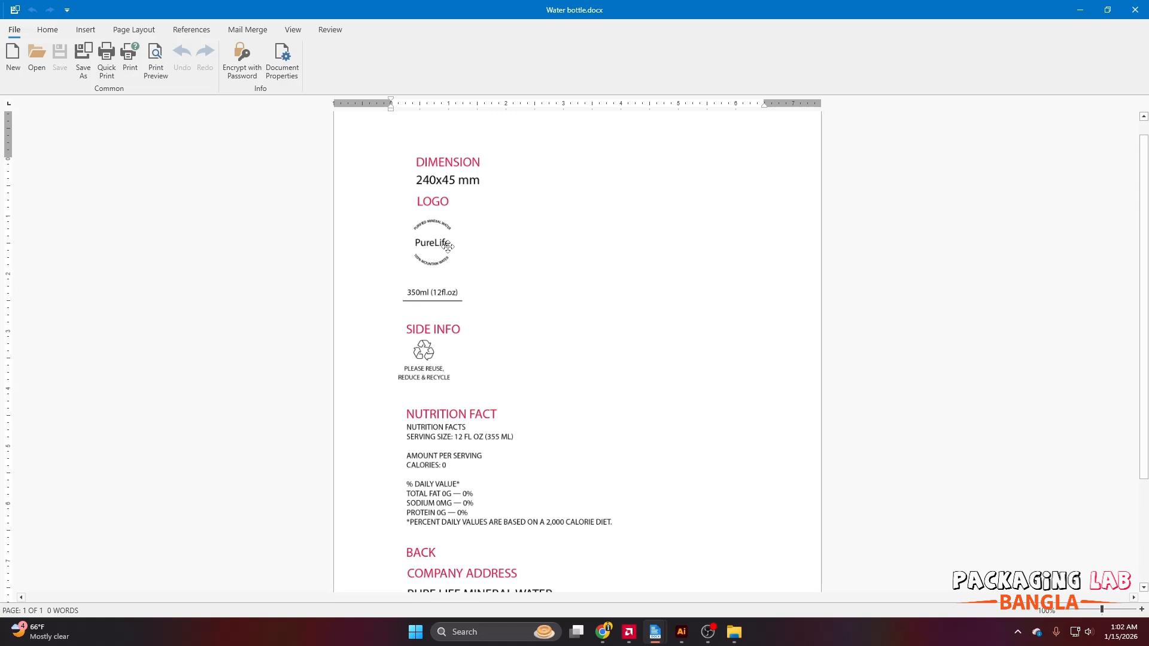
pyautogui.click(683, 633)
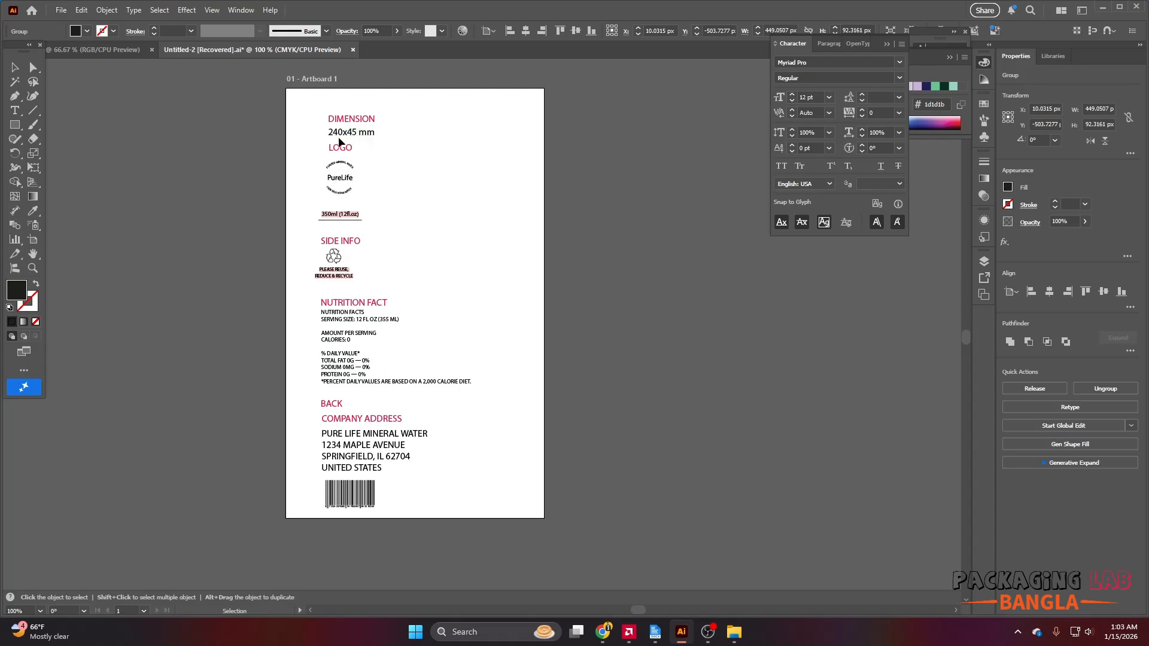
# Create a new landscape document 240 mm wide and 44 mm high, with 1 mm bleed on all sides, in CMYK Color.
pyautogui.click(59, 15)
pyautogui.click(83, 23)
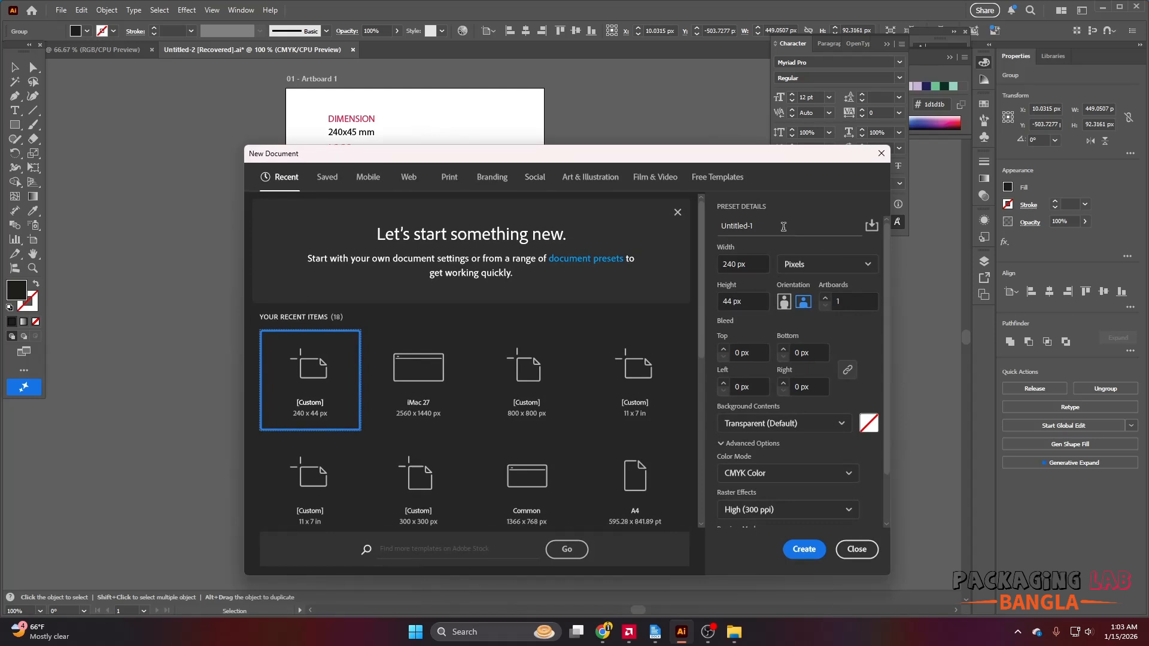
pyautogui.click(808, 264)
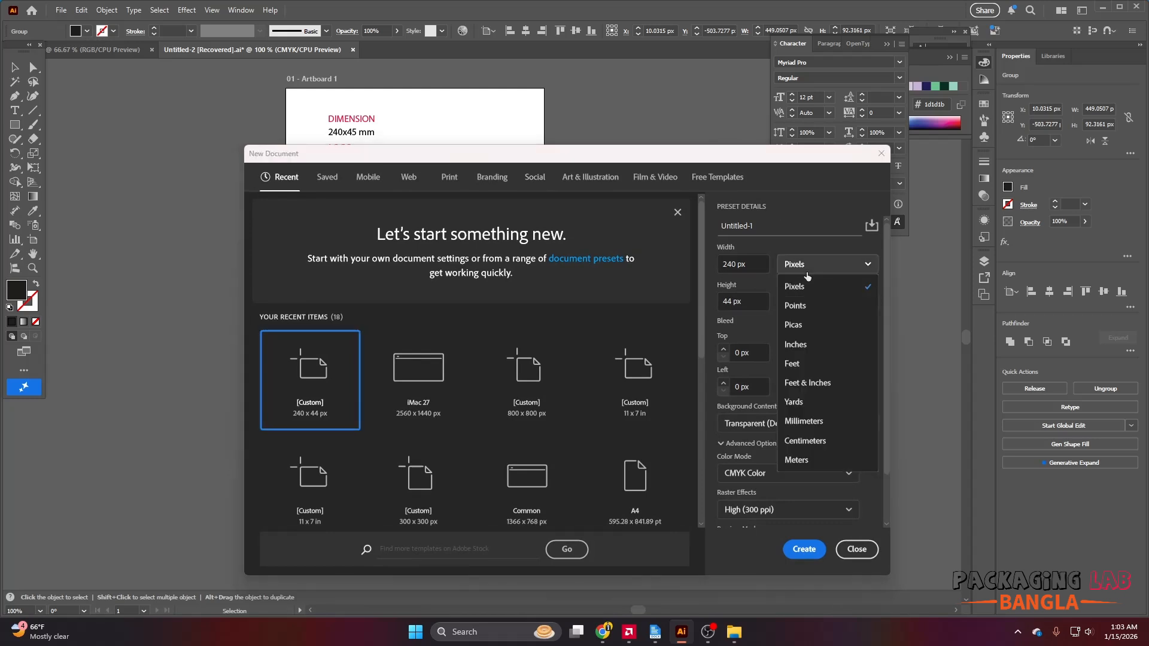
pyautogui.click(808, 416)
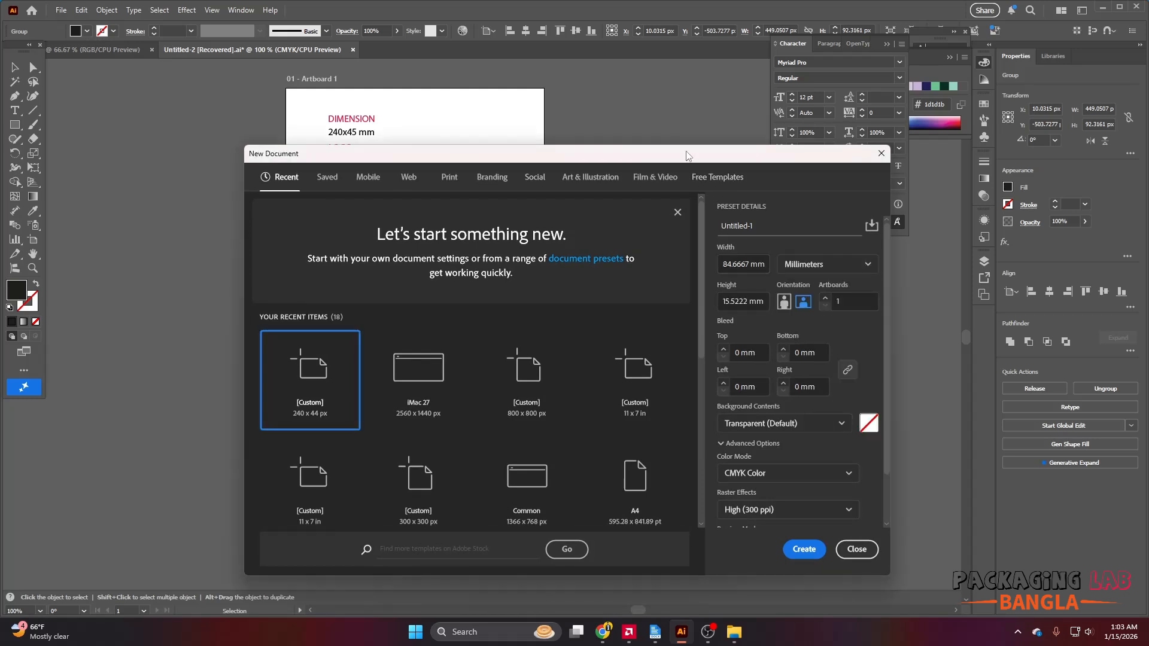
pyautogui.moveTo(687, 156); pyautogui.dragTo(637, 153)
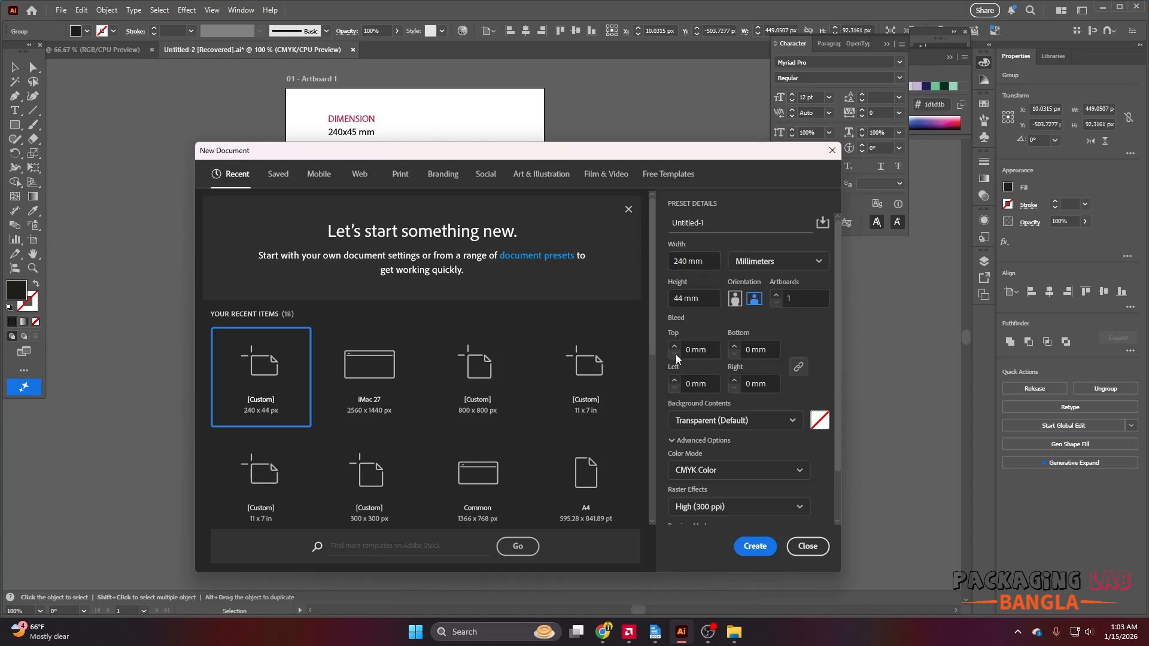
pyautogui.scroll(-2, 727, 480)
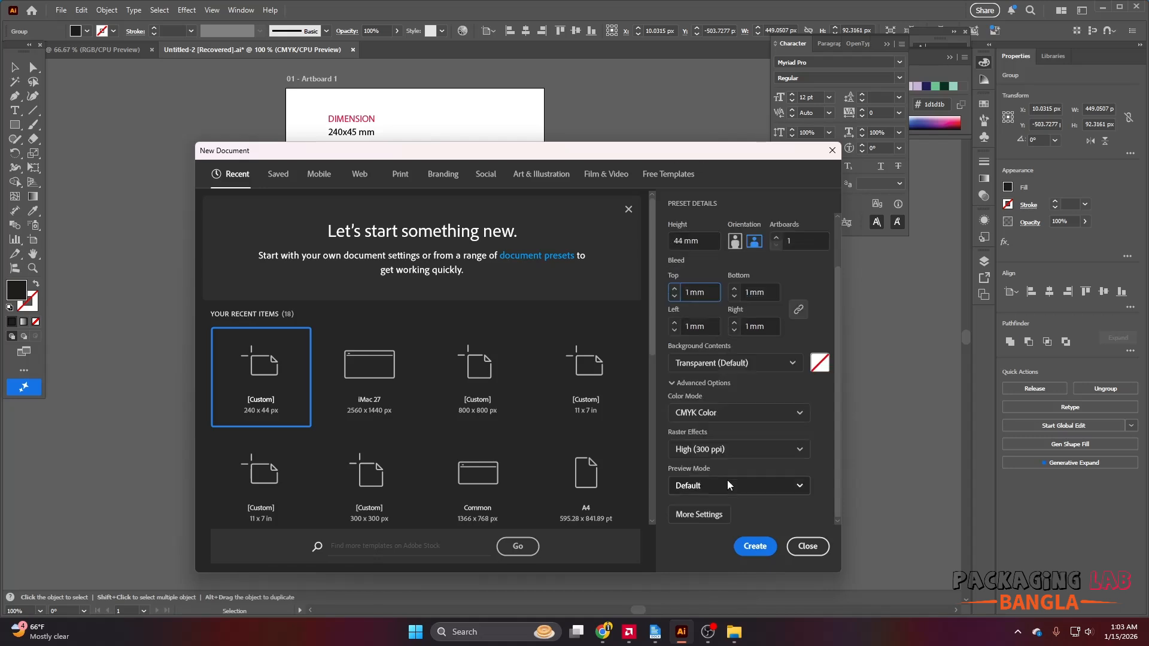
pyautogui.scroll(2, 718, 488)
pyautogui.click(754, 547)
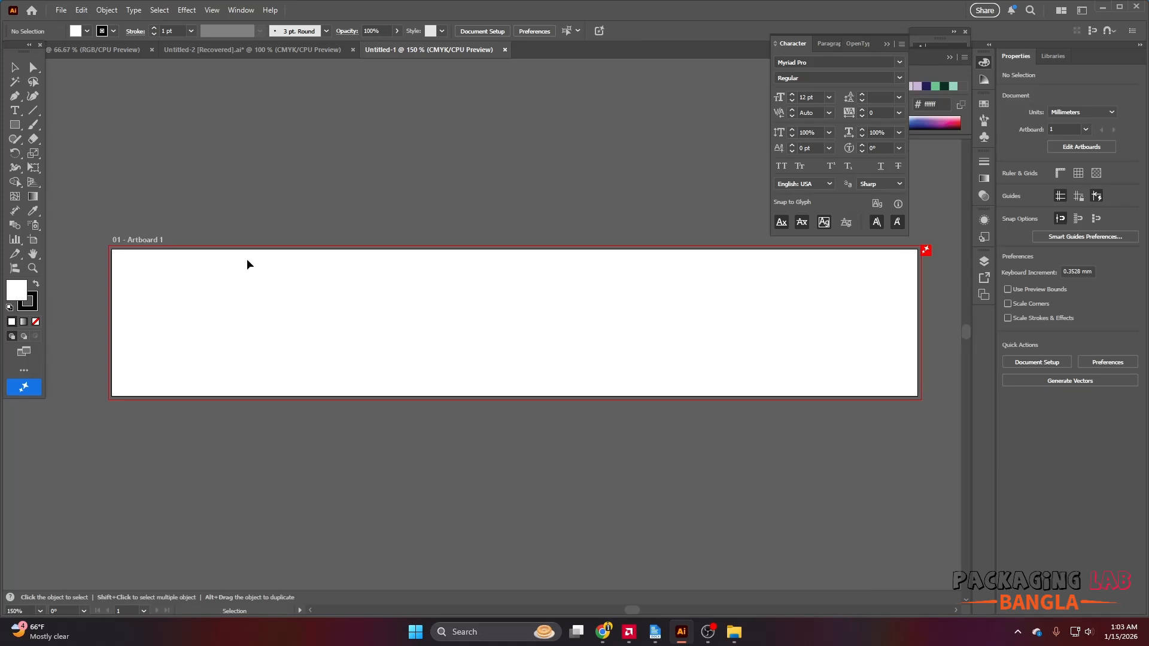
# Check the label content in the Untitled-2 brief document and return to the new label document.
pyautogui.click(217, 51)
pyautogui.click(362, 267)
pyautogui.scroll(1, 356, 271)
pyautogui.scroll(1, 356, 271)
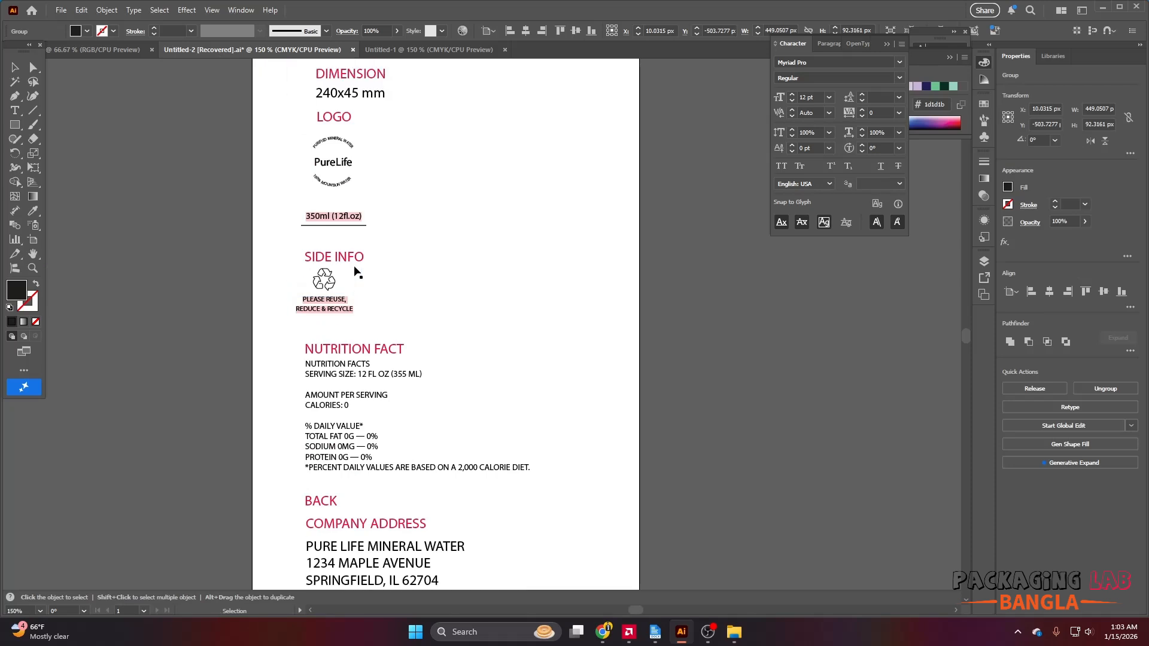
pyautogui.click(365, 51)
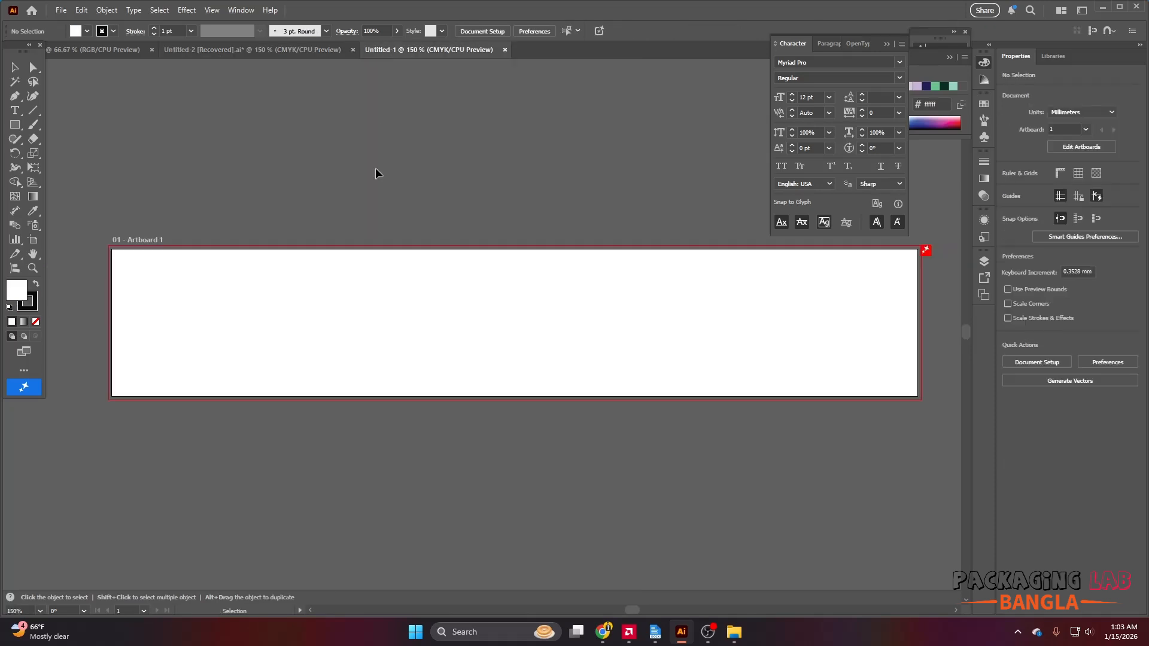
# Create a 240 × 44 mm rectangle on the artboard and remove its stroke.
pyautogui.click(15, 123)
pyautogui.click(131, 258)
pyautogui.write('240')
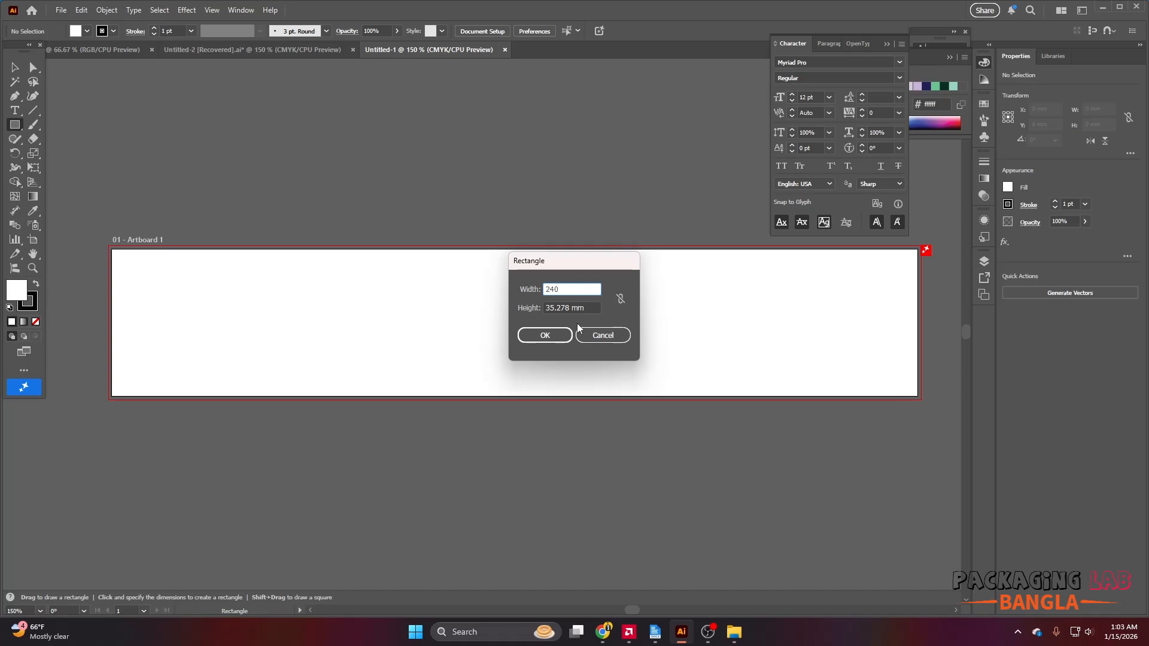
pyautogui.press('Tab')
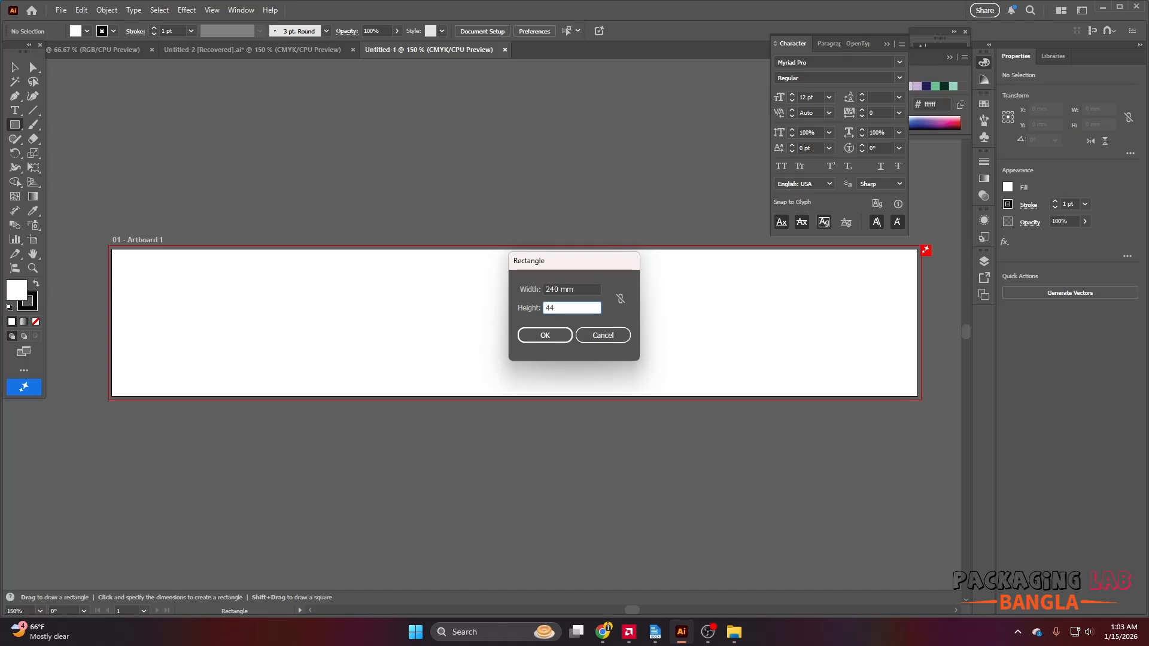
pyautogui.press('Return')
pyautogui.click(31, 304)
pyautogui.click(35, 321)
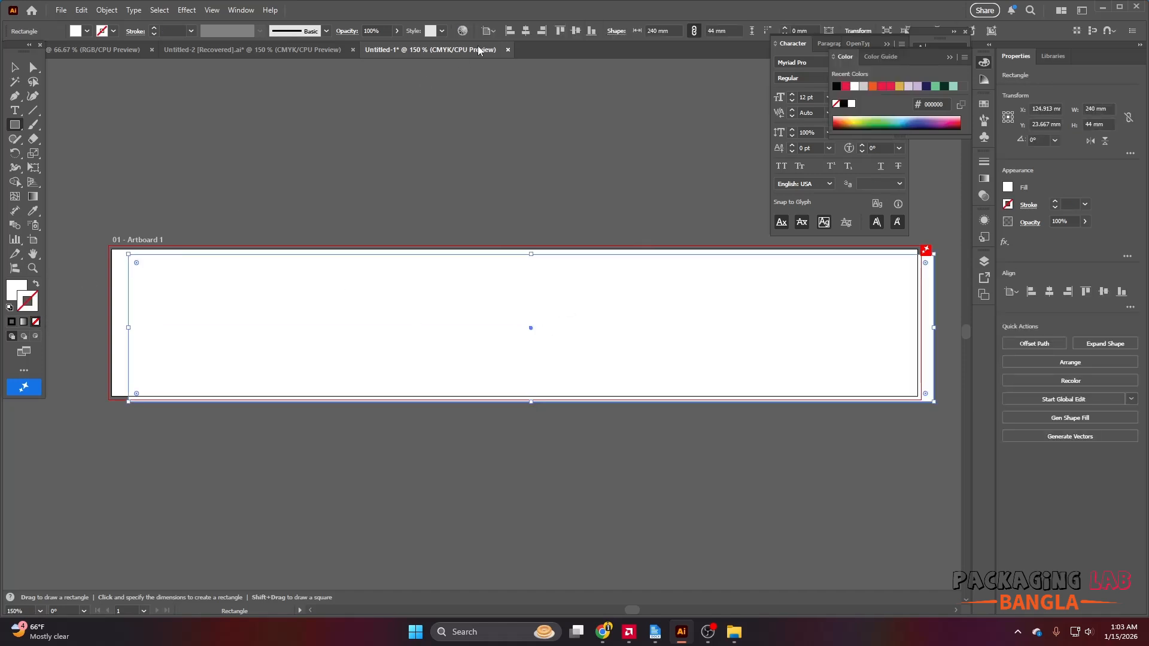
# Centre the rectangle horizontally and vertically on the artboard.
pyautogui.click(525, 30)
pyautogui.click(576, 30)
pyautogui.click(13, 64)
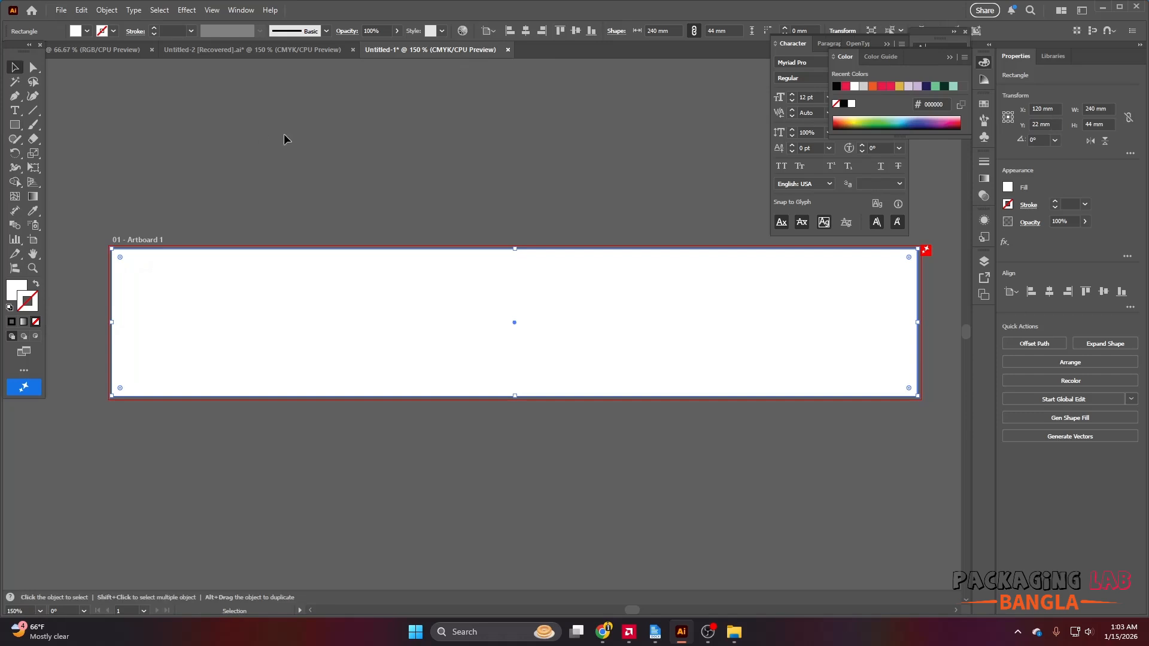
# Fill the background rectangle with bright cyan #00e1ff.
pyautogui.doubleClick(20, 291)
pyautogui.click(784, 402)
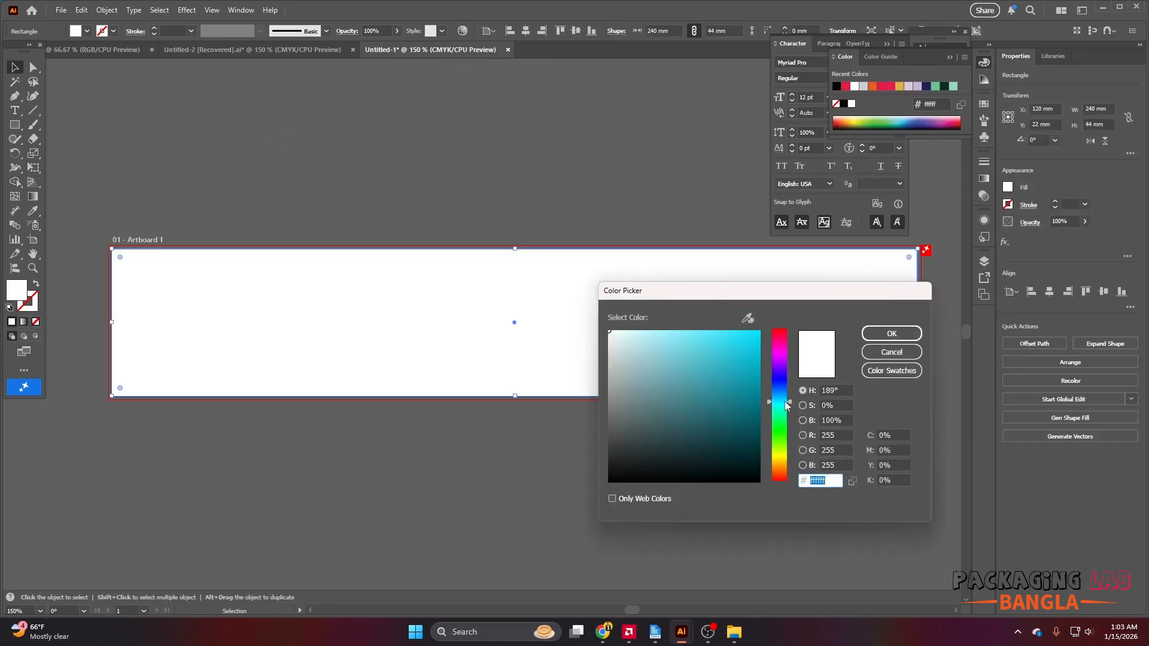
pyautogui.moveTo(744, 373); pyautogui.dragTo(761, 326)
pyautogui.click(891, 333)
pyautogui.hotkey('ctrl', '1')
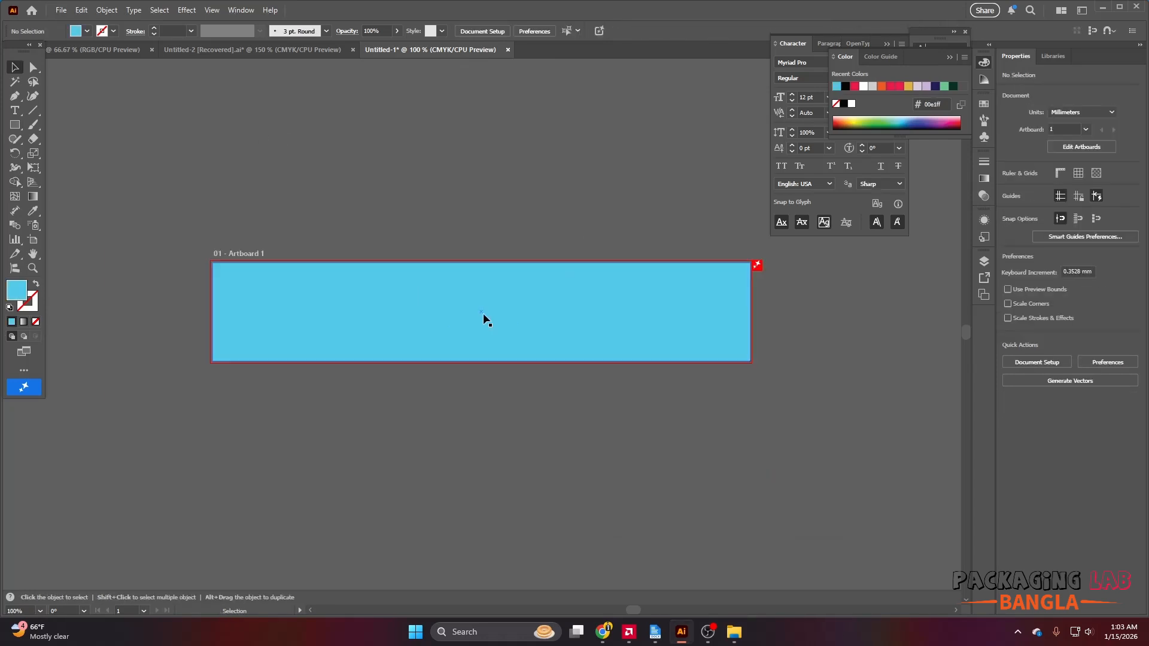
# Try a lighter cyan fill on the background rectangle and undo the change.
pyautogui.doubleClick(11, 289)
pyautogui.click(725, 331)
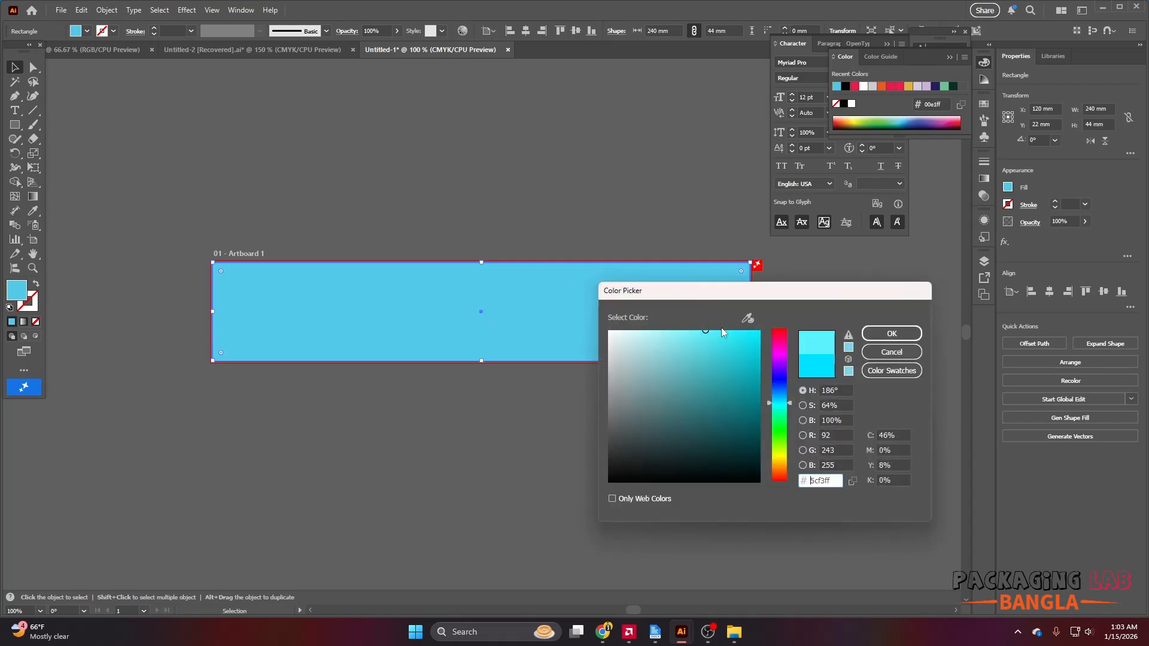
pyautogui.click(884, 334)
pyautogui.click(644, 228)
pyautogui.click(565, 282)
pyautogui.hotkey('ctrl', 'z')
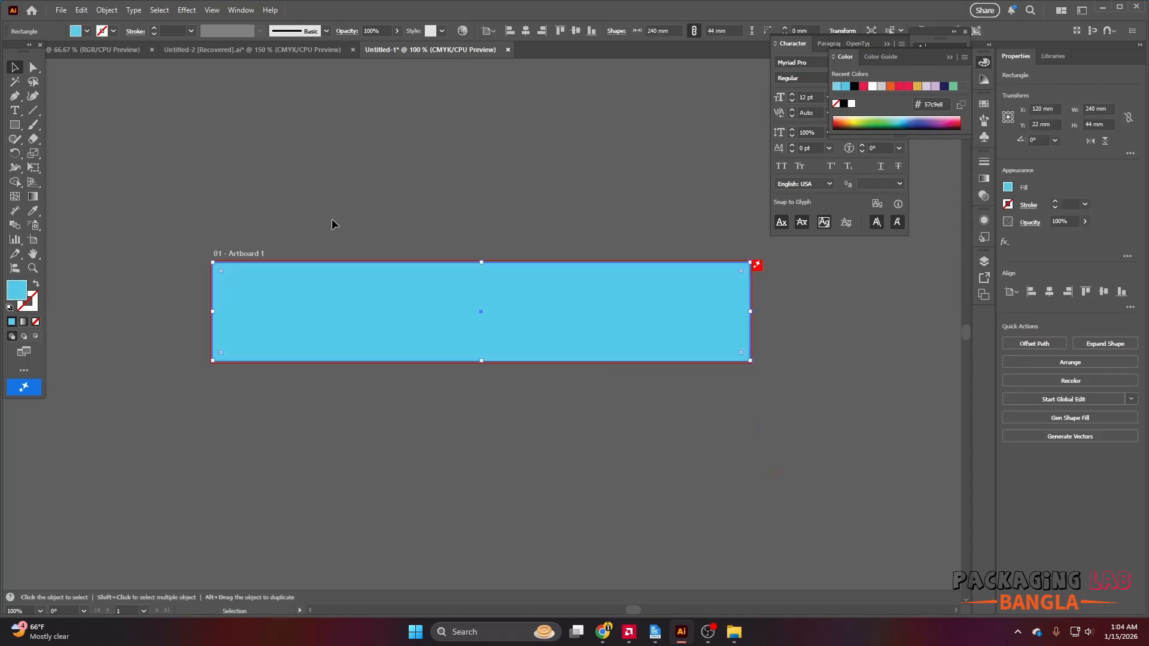
# Copy the circular PureLife logo from the Untitled-2 brief document into the label document.
pyautogui.click(332, 221)
pyautogui.scroll(1, 498, 280)
pyautogui.click(317, 51)
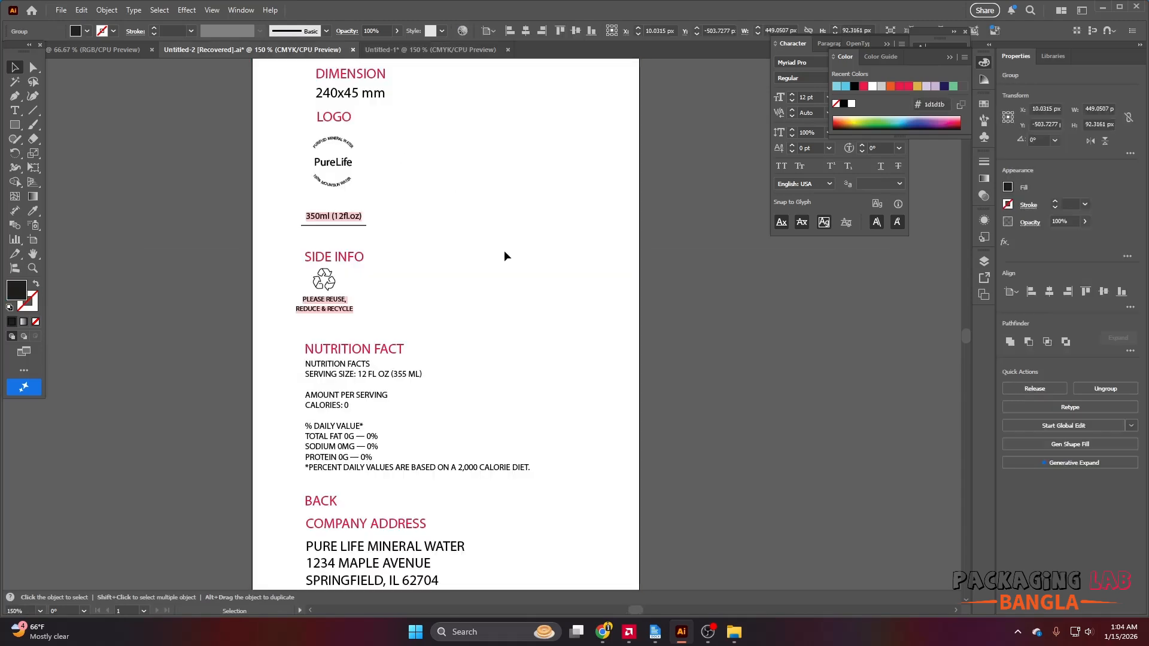
pyautogui.scroll(2, 371, 285)
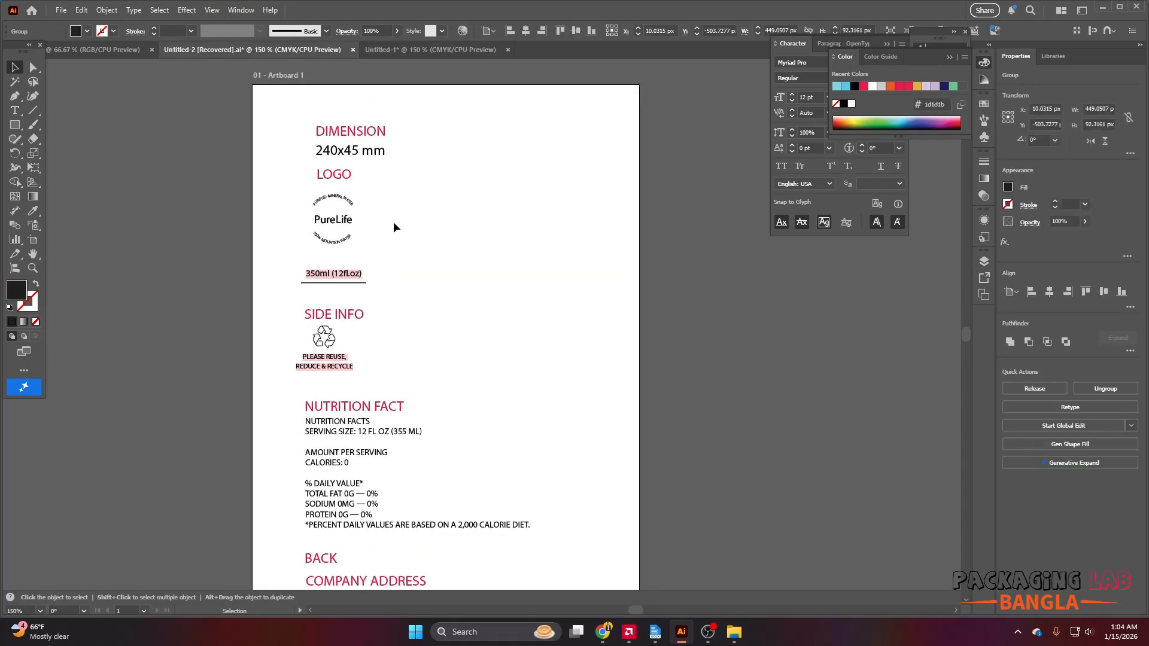
pyautogui.click(343, 203)
pyautogui.moveTo(347, 203); pyautogui.dragTo(452, 319)
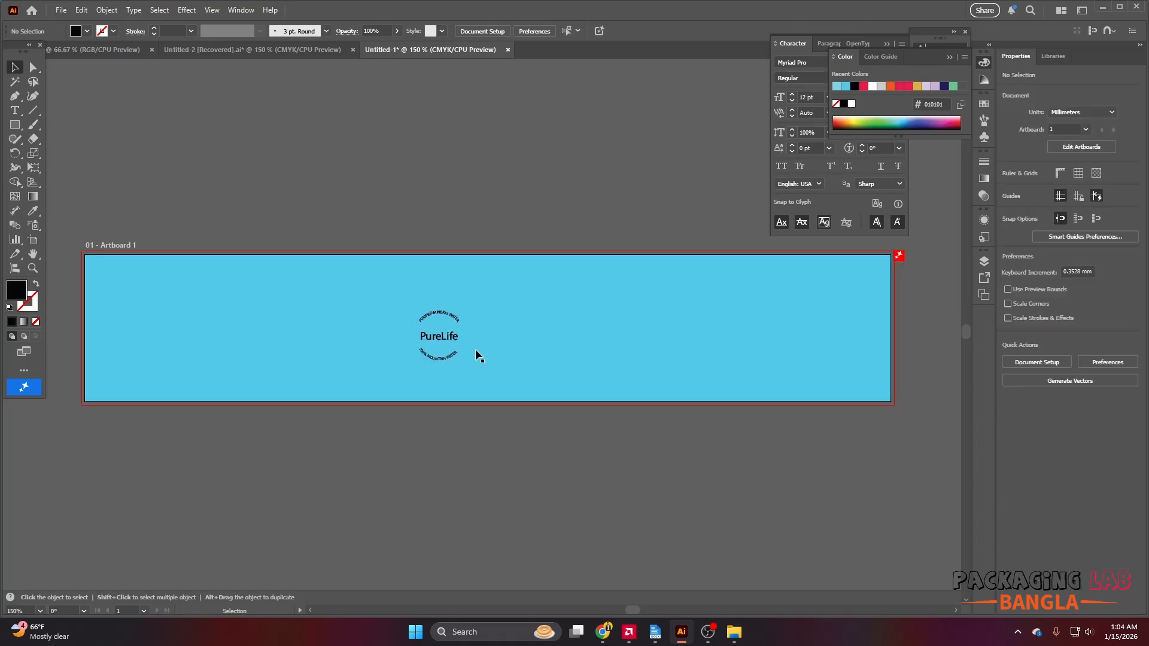
# Enlarge the PureLife logo to about 24 mm across and centre it horizontally on the label.
pyautogui.scroll(1, 447, 345)
pyautogui.moveTo(477, 368); pyautogui.dragTo(501, 392)
pyautogui.hotkey('ctrl', '0')
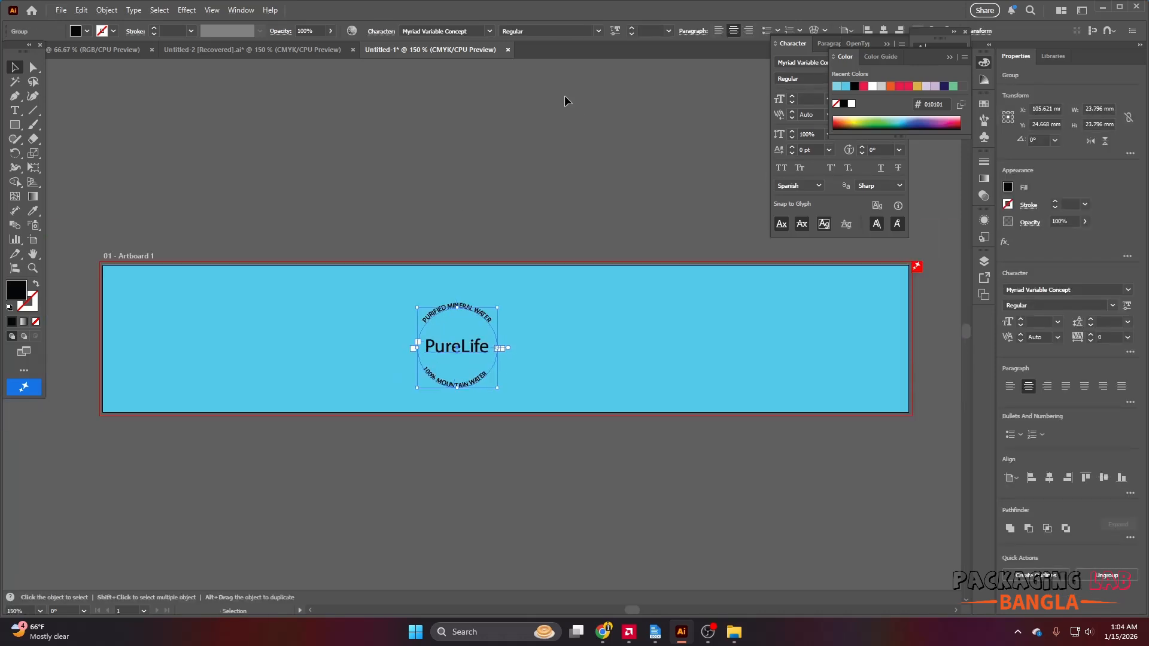
pyautogui.click(878, 32)
pyautogui.click(950, 57)
pyautogui.click(954, 33)
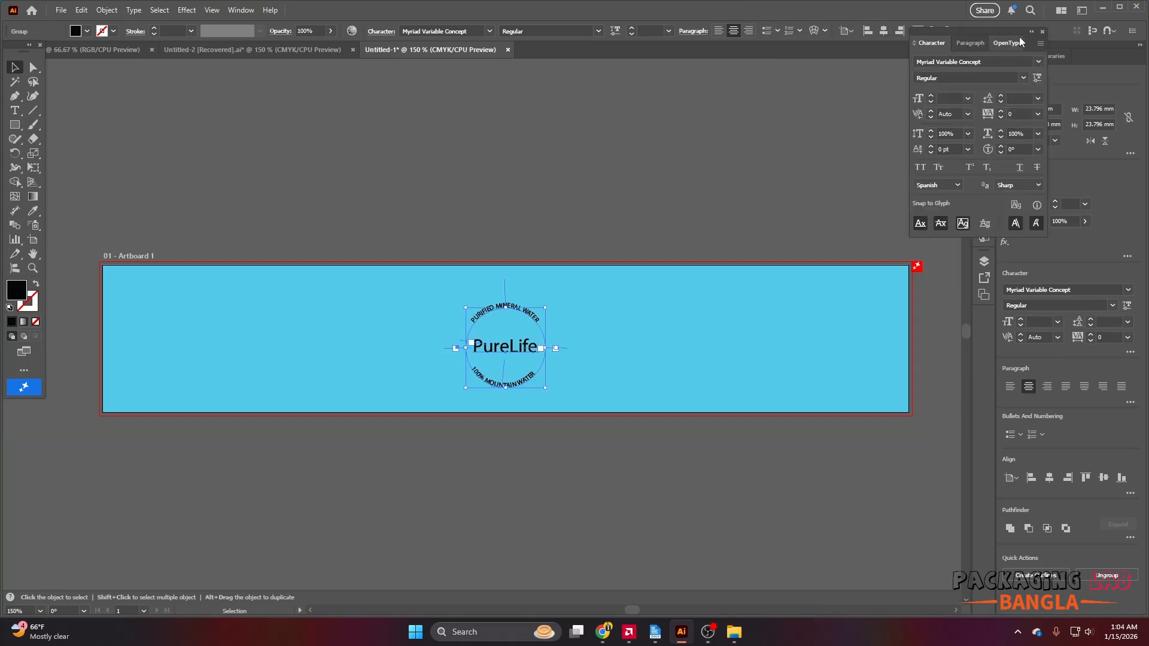
pyautogui.click(555, 354)
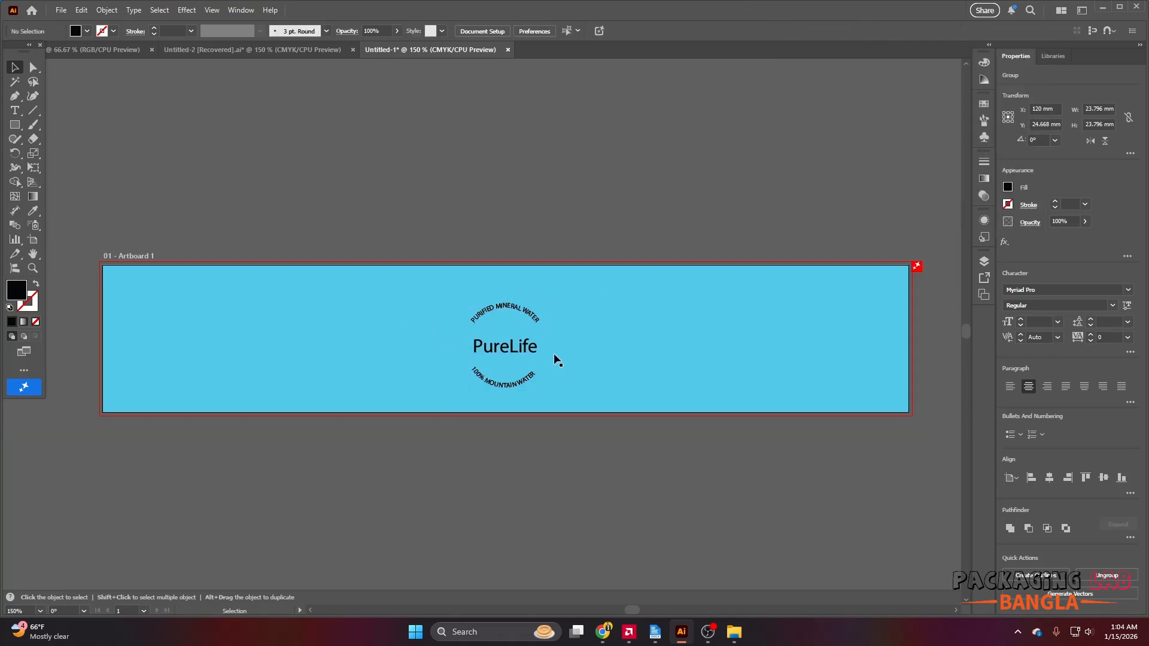
# Move the logo up towards the label's top edge and place the underlined 350ml (12fl.oz) text below it near the bottom edge.
pyautogui.click(497, 347)
pyautogui.scroll(2, 492, 348)
pyautogui.moveTo(530, 269); pyautogui.dragTo(523, 242)
pyautogui.moveTo(604, 417); pyautogui.dragTo(638, 453)
# Draw a rectangle about 50 × 30 mm on the label to the right of the logo, fill it white, and stretch it downward.
pyautogui.moveTo(663, 314); pyautogui.dragTo(829, 415)
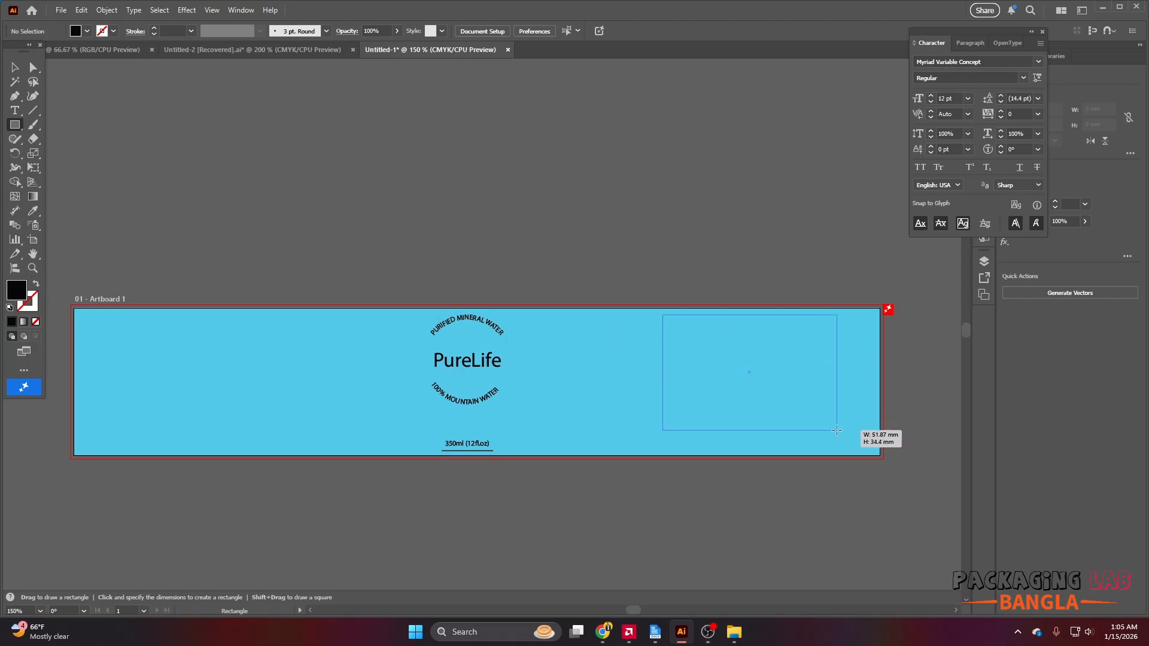
pyautogui.doubleClick(20, 291)
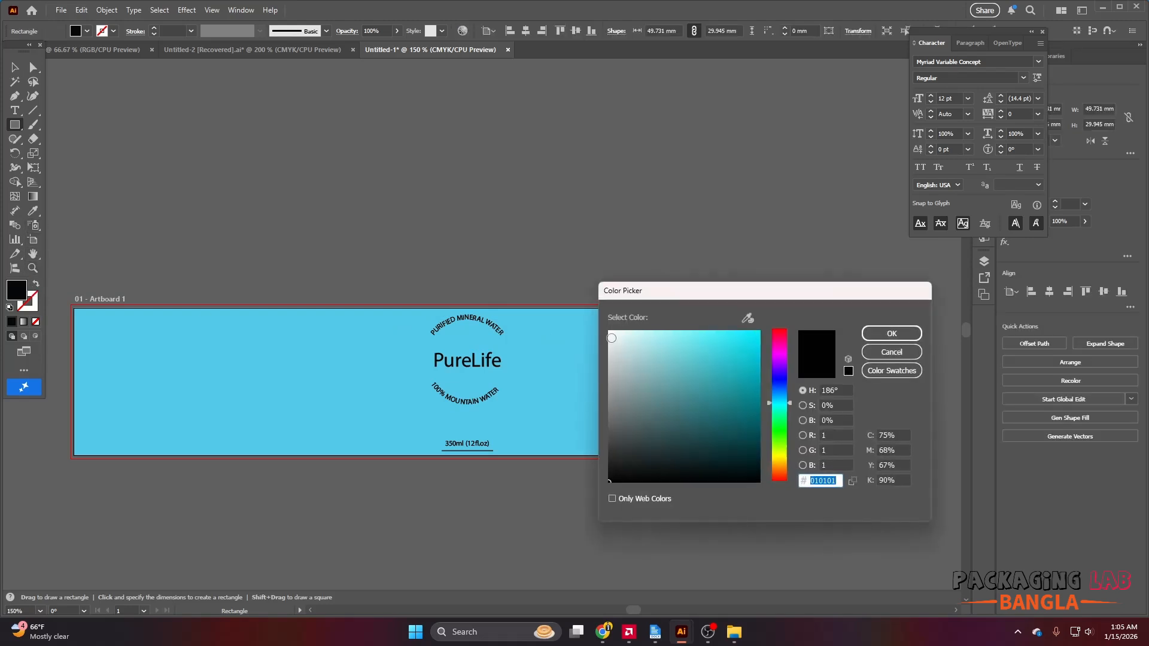
pyautogui.click(611, 333)
pyautogui.click(891, 333)
pyautogui.scroll(1, 785, 410)
pyautogui.moveTo(733, 417); pyautogui.dragTo(737, 451)
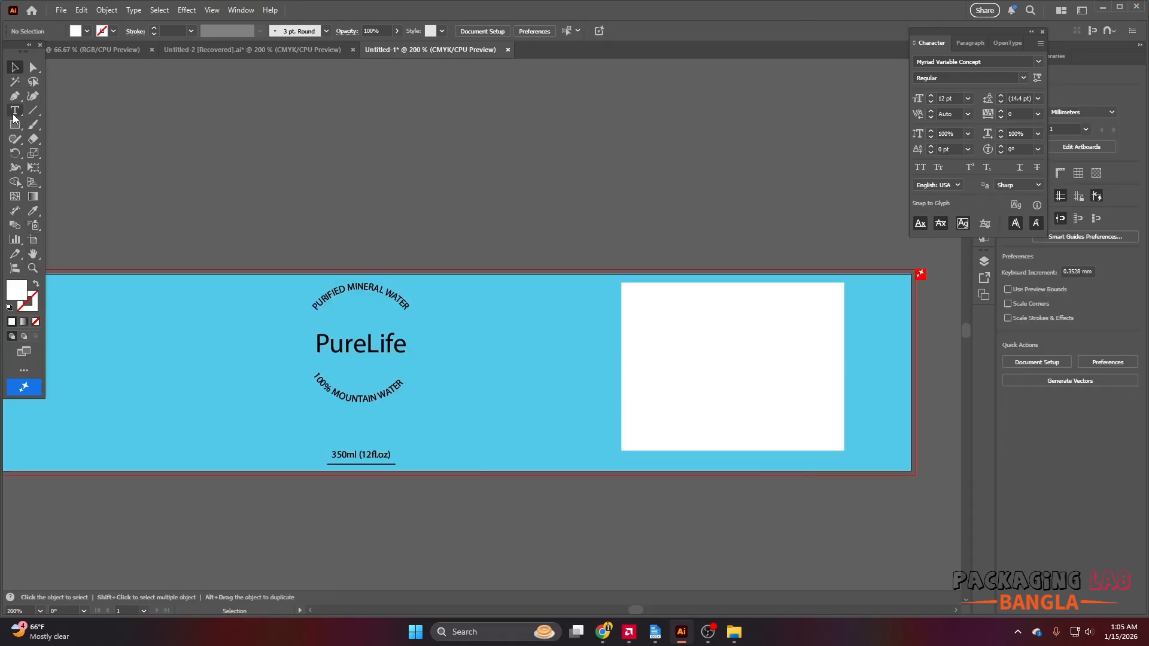
# Draw a horizontal line across the white rectangle near its top with the Pen tool, using no fill and a black stroke.
pyautogui.click(14, 96)
pyautogui.click(621, 309)
pyautogui.click(843, 309)
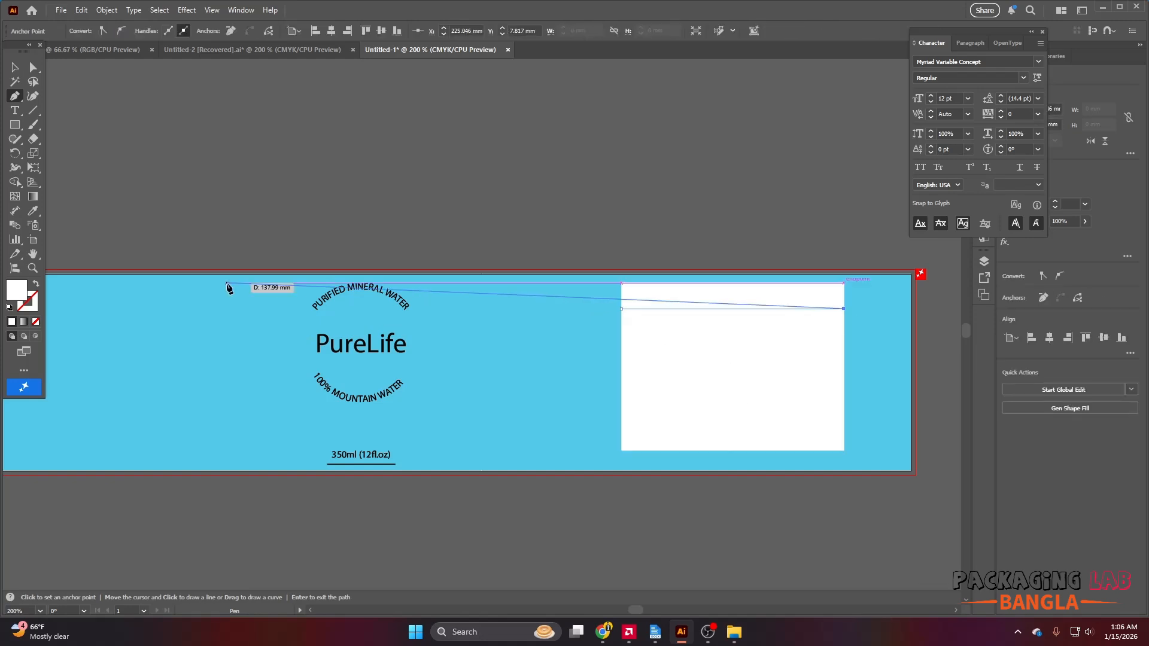
pyautogui.click(36, 284)
pyautogui.doubleClick(27, 301)
pyautogui.moveTo(646, 418); pyautogui.dragTo(616, 484)
pyautogui.click(892, 333)
pyautogui.press('v')
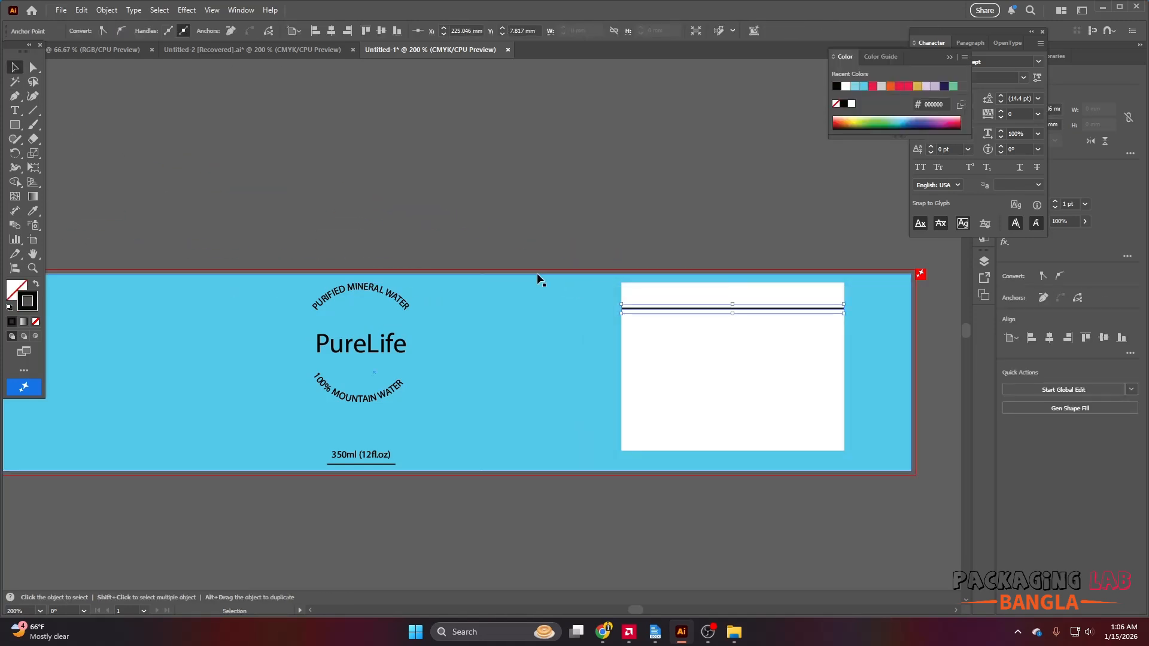
pyautogui.click(538, 274)
pyautogui.click(681, 317)
pyautogui.doubleClick(32, 304)
pyautogui.click(906, 359)
pyautogui.click(694, 260)
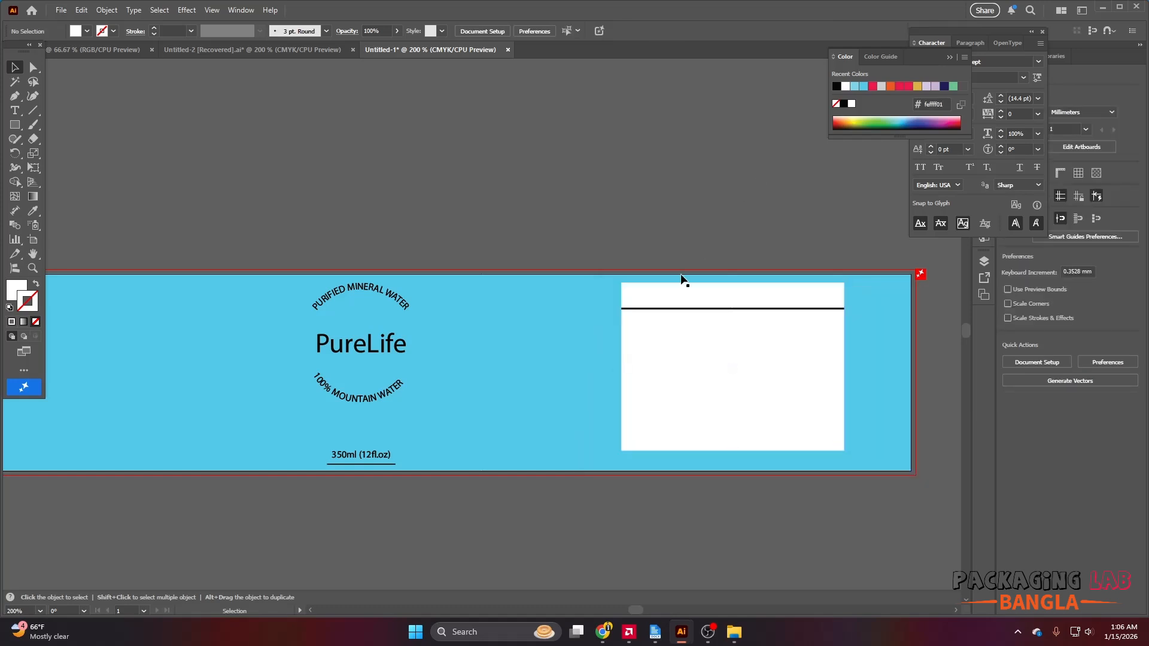
# Give the white rectangle a near-black #050505 outline.
pyautogui.click(683, 292)
pyautogui.doubleClick(29, 305)
pyautogui.moveTo(685, 456); pyautogui.dragTo(616, 479)
pyautogui.click(887, 332)
pyautogui.hscroll(3, 598, 263)
pyautogui.click(97, 165)
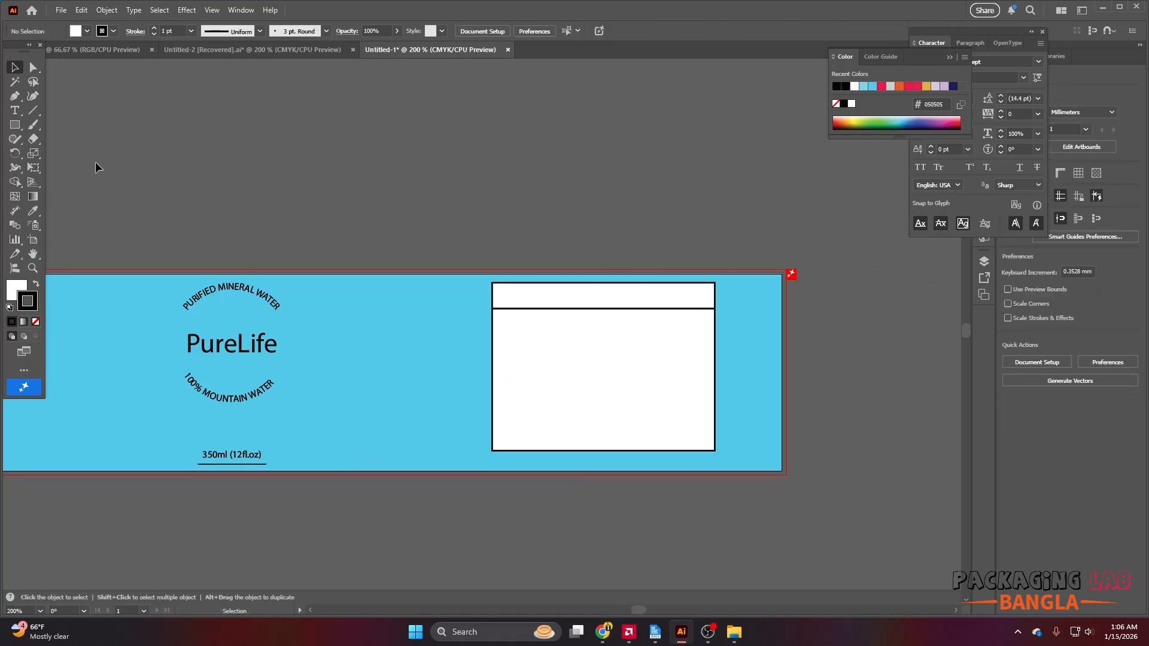
# Add the text "Nutrition Fact" at the top of the white box and set it in all caps.
pyautogui.click(18, 113)
pyautogui.click(527, 290)
pyautogui.write('Nutrition Fact')
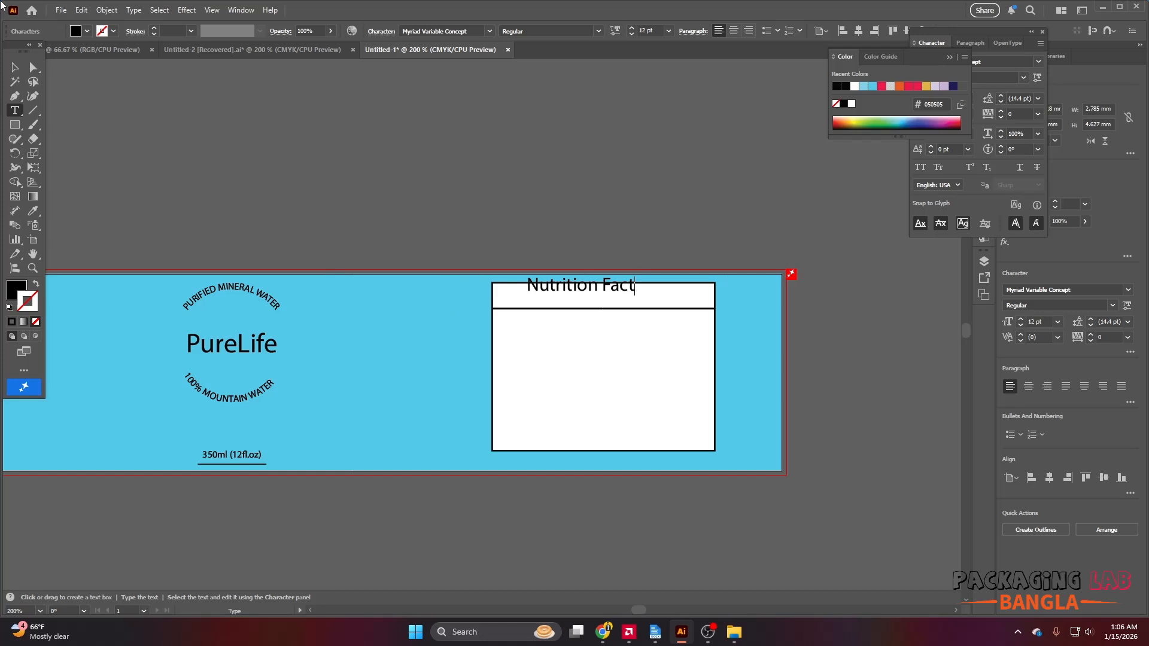
pyautogui.click(16, 65)
pyautogui.click(922, 167)
# Move the NUTRITION FACT heading into the box's top row and scale it down slightly to fit.
pyautogui.scroll(1, 520, 331)
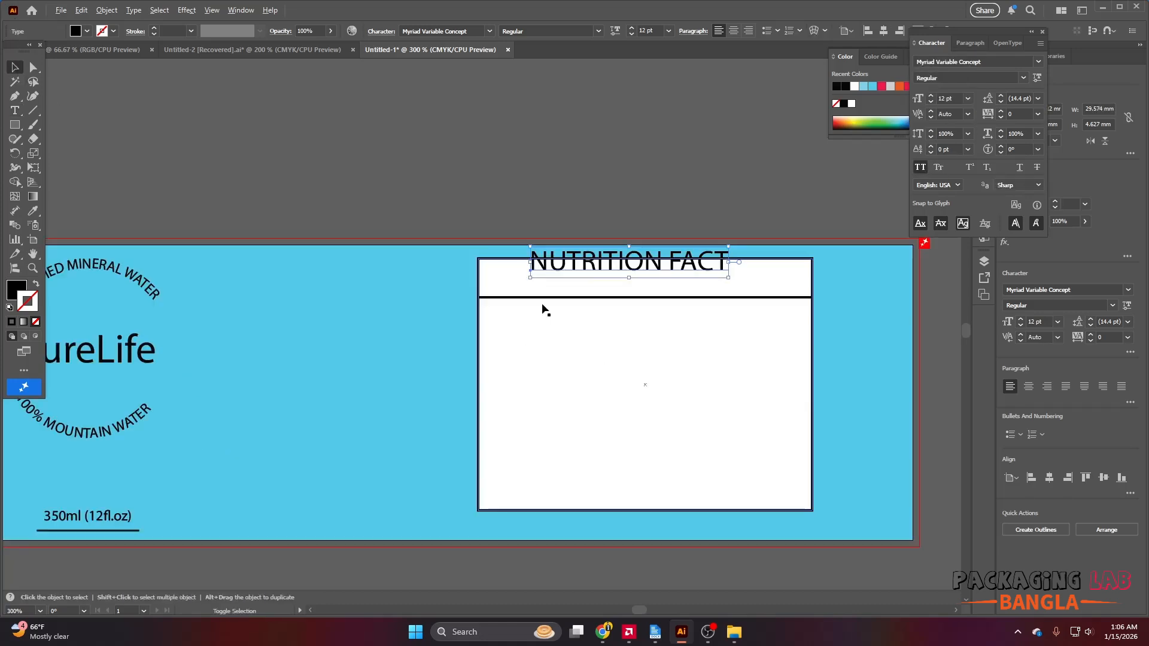
pyautogui.moveTo(553, 270); pyautogui.dragTo(518, 290)
pyautogui.scroll(2, 642, 294)
pyautogui.moveTo(747, 293); pyautogui.dragTo(730, 292)
pyautogui.moveTo(668, 271); pyautogui.dragTo(645, 275)
pyautogui.scroll(-4, 479, 191)
# Narrow the white box and its divider line to about 32 mm, and duplicate the divider below the heading row.
pyautogui.click(715, 246)
pyautogui.scroll(1, 715, 309)
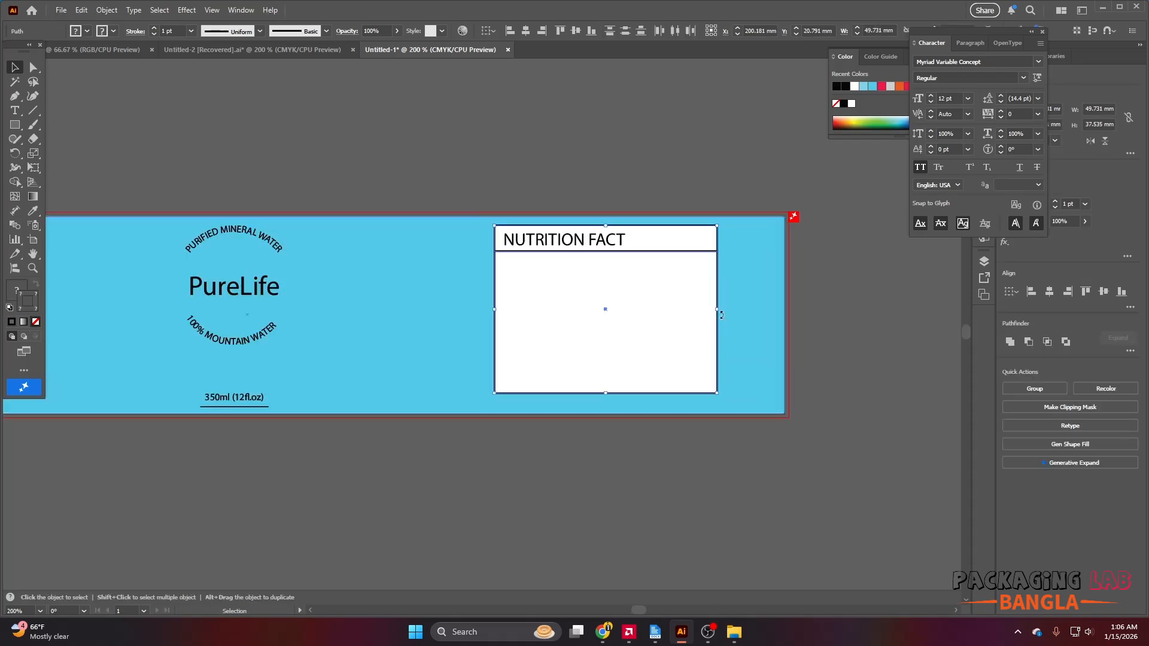
pyautogui.moveTo(717, 309); pyautogui.dragTo(637, 312)
pyautogui.click(601, 156)
pyautogui.scroll(1, 546, 253)
pyautogui.moveTo(546, 252); pyautogui.dragTo(548, 288)
pyautogui.click(596, 151)
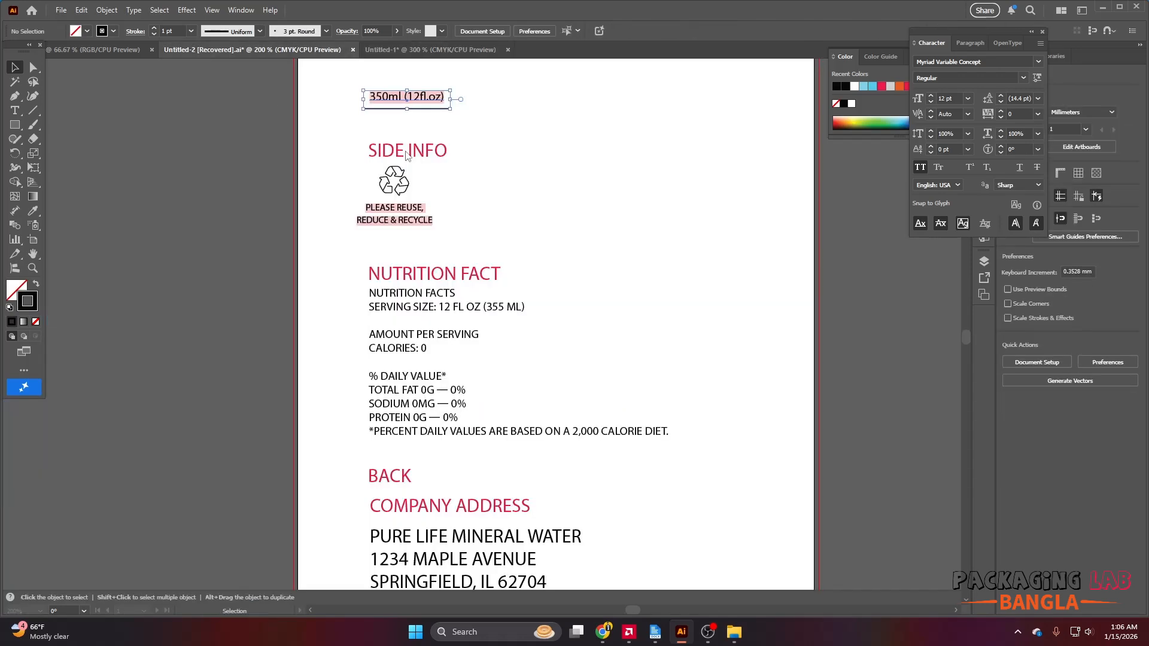
# Copy "SERVING SIZE: 12 FL OZ (355 ML)" from the brief document into the label's nutrition box as new text.
pyautogui.scroll(-1, 427, 263)
pyautogui.tripleClick(428, 264)
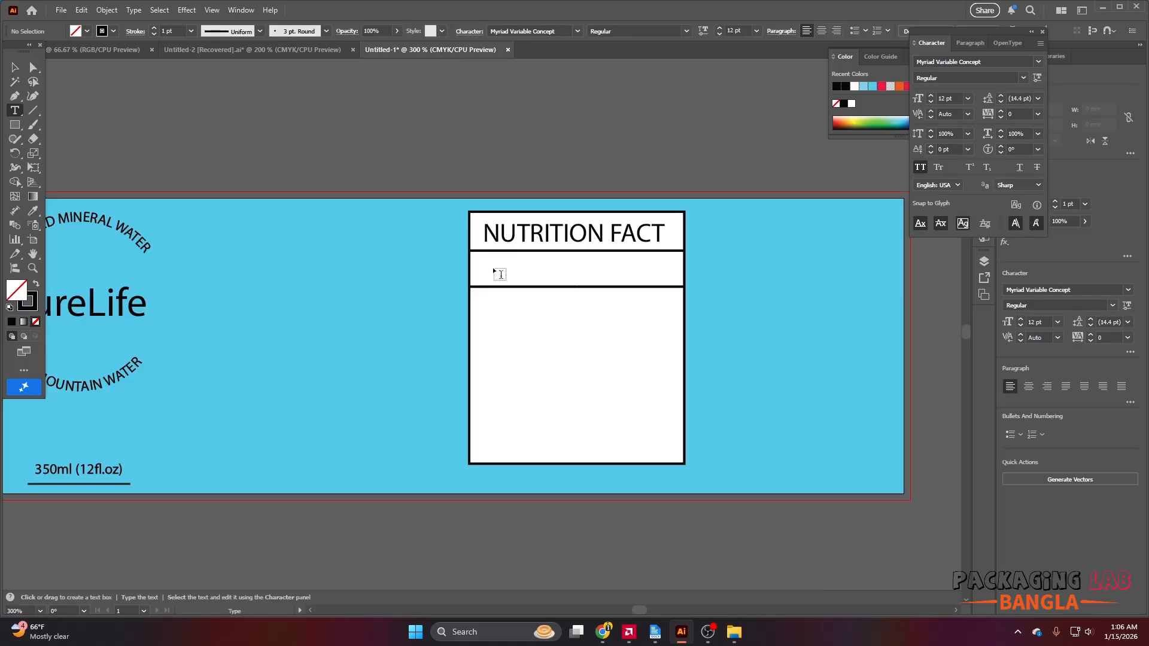
pyautogui.write('SERVING SIZE: 12 FL OZ (355 ML)')
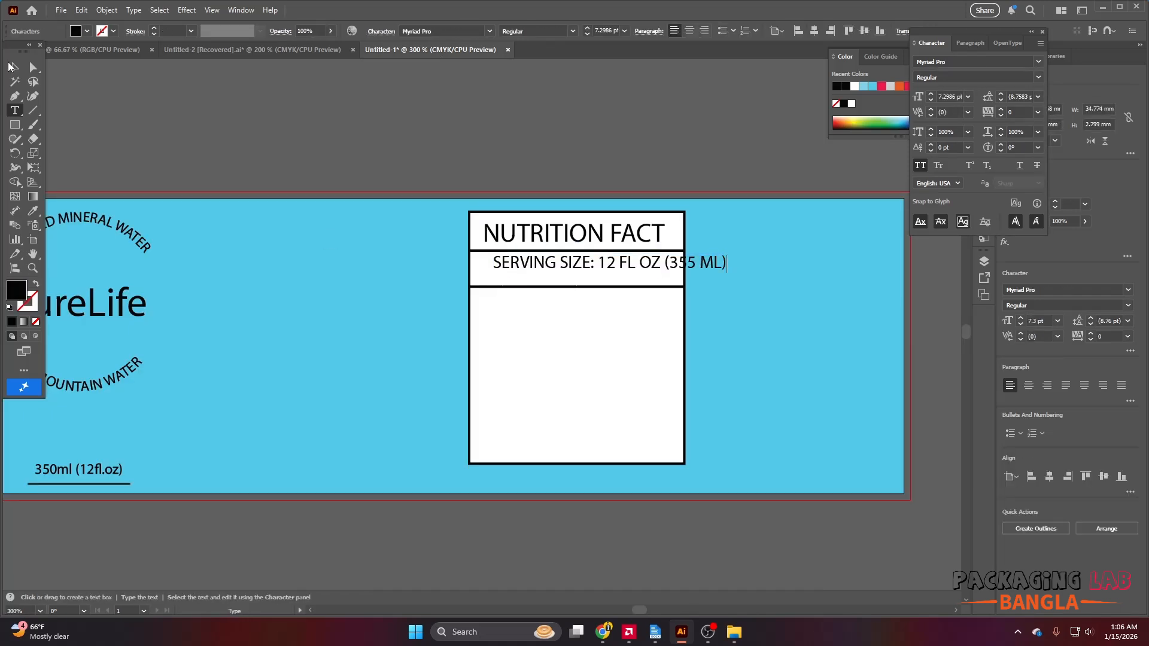
# Scale the serving size text down to about 5.8 pt and fit it inside the box's second row.
pyautogui.click(13, 66)
pyautogui.scroll(2, 524, 293)
pyautogui.moveTo(554, 243); pyautogui.dragTo(527, 260)
pyautogui.scroll(1, 782, 214)
pyautogui.moveTo(943, 287); pyautogui.dragTo(909, 283)
pyautogui.moveTo(804, 270); pyautogui.dragTo(745, 258)
pyautogui.scroll(1, 556, 254)
pyautogui.scroll(-1, 557, 264)
# Nudge the heading and the serving size text together slightly left and down within their rows.
pyautogui.keyDown('shift'); pyautogui.click(440, 189); pyautogui.keyUp('shift')
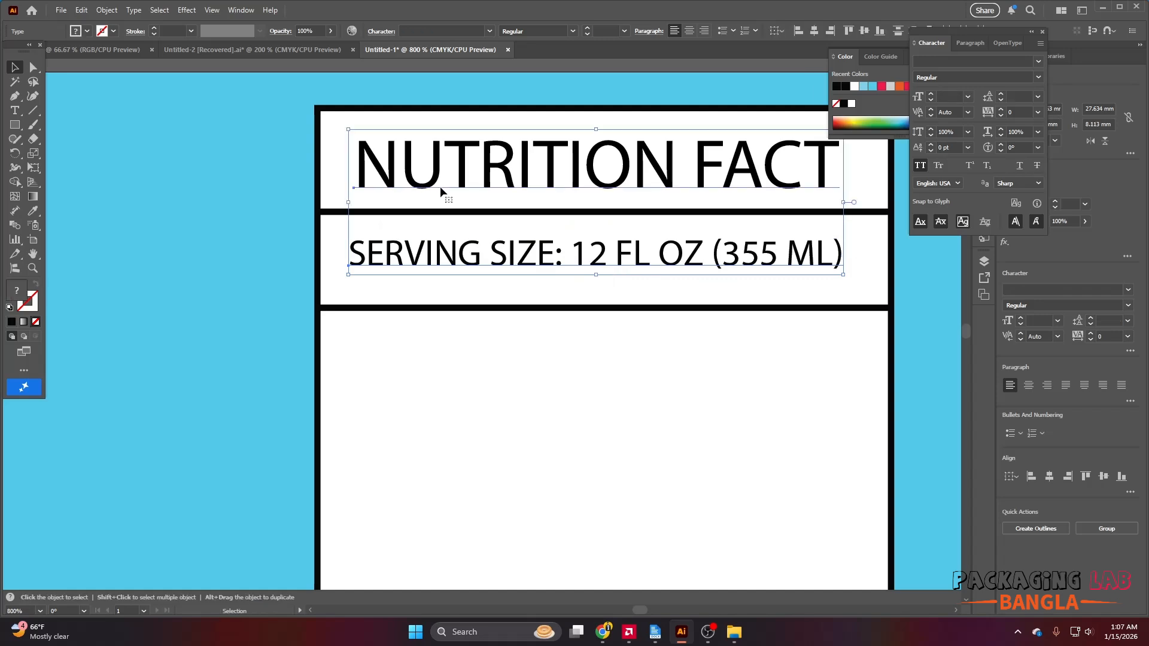
pyautogui.press('Left')
pyautogui.press('Left')
pyautogui.press('Left')
pyautogui.press('Down')
pyautogui.scroll(-2, 534, 236)
pyautogui.click(532, 106)
# Duplicate the divider line under the serving size row downward to form a third row.
pyautogui.click(494, 247)
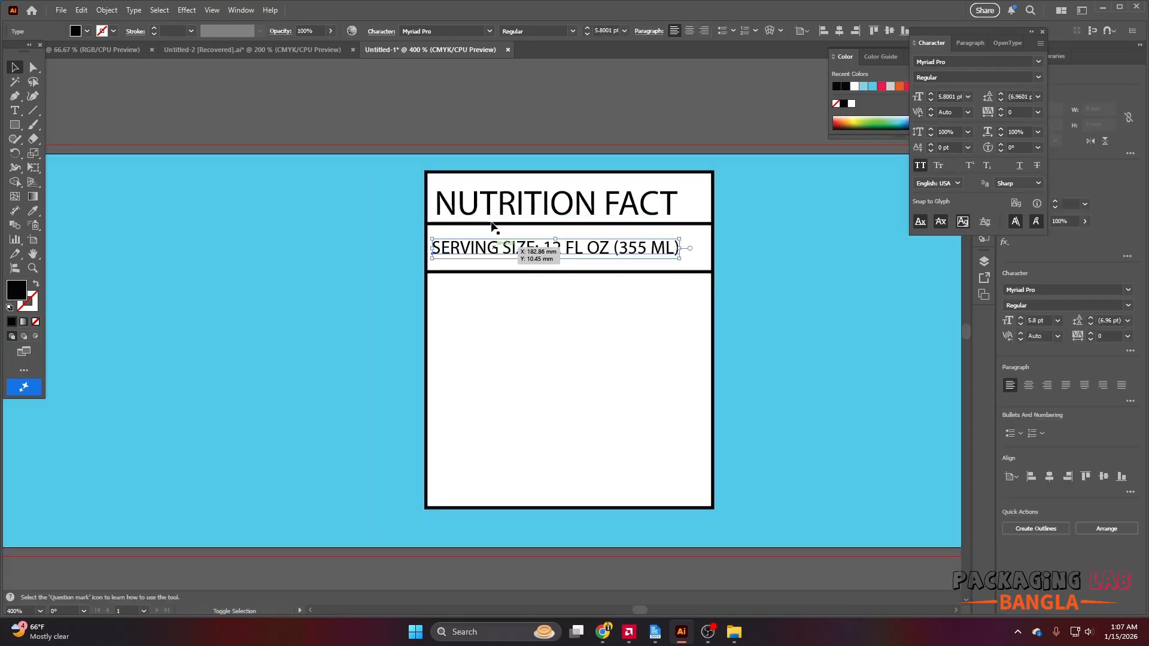
pyautogui.click(501, 272)
pyautogui.moveTo(501, 273); pyautogui.dragTo(504, 316)
# Copy the "AMOUNT PER SERVING" line from the brief document and return to the label.
pyautogui.click(281, 50)
pyautogui.doubleClick(383, 277)
pyautogui.moveTo(369, 277); pyautogui.dragTo(495, 279)
pyautogui.hotkey('ctrl', 'c')
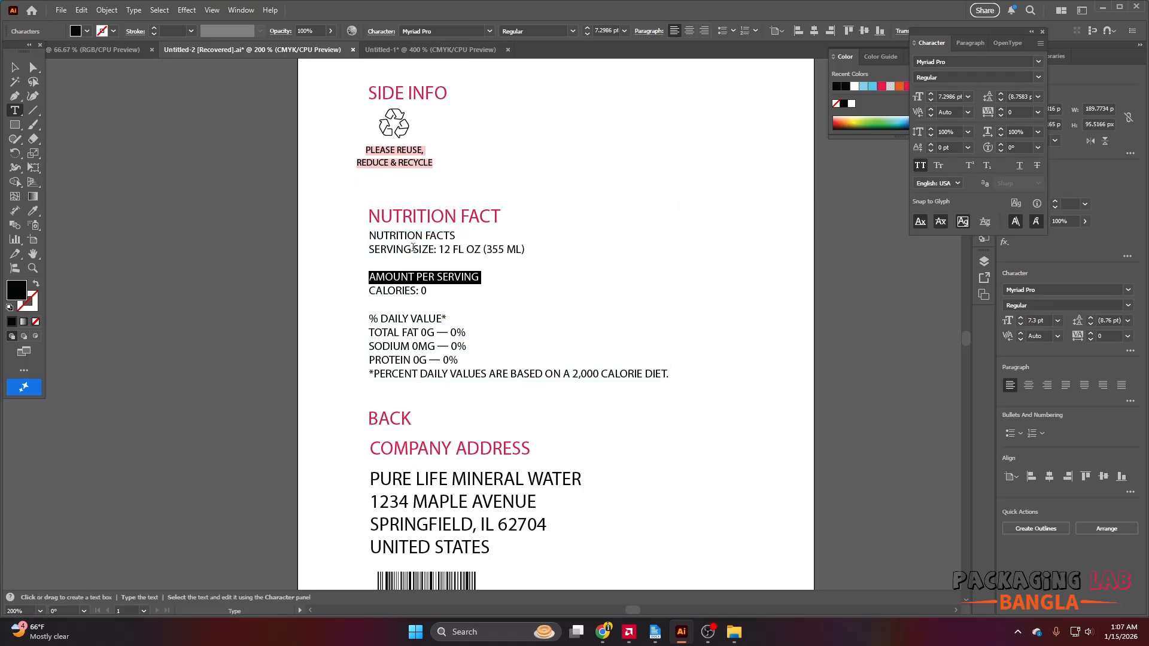
pyautogui.click(430, 49)
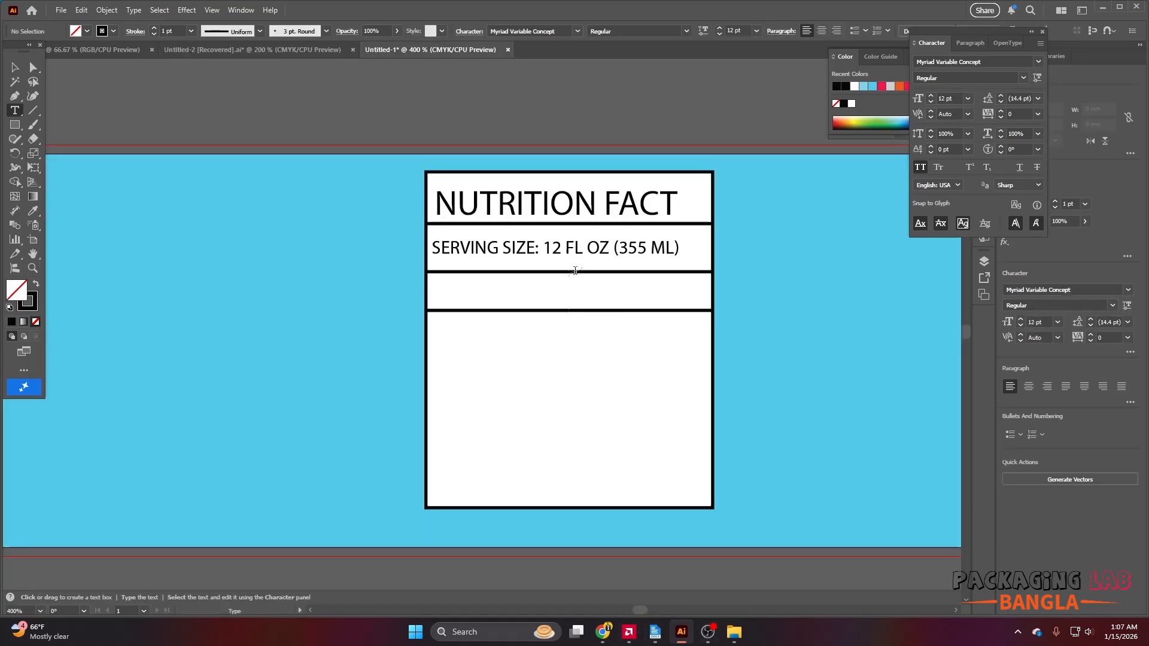
# Duplicate the serving size text into the third row and replace its wording with "AMOUNT PER SERVING".
pyautogui.press('v')
pyautogui.moveTo(443, 241); pyautogui.dragTo(464, 298)
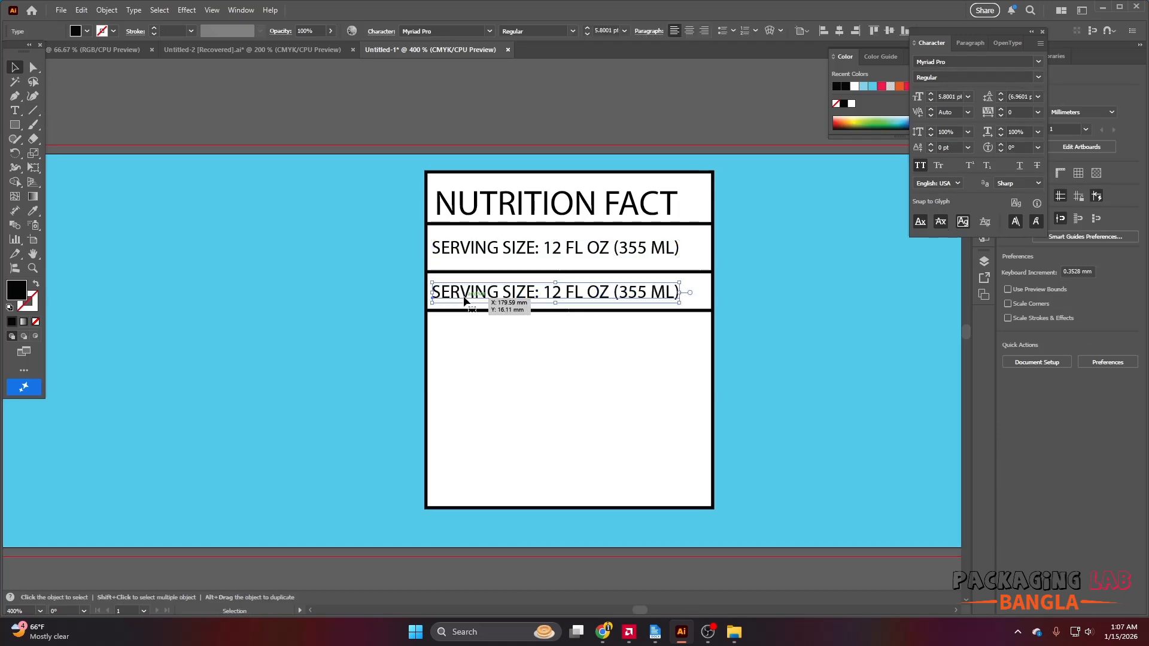
pyautogui.doubleClick(465, 298)
pyautogui.hotkey('ctrl', 'a')
pyautogui.hotkey('ctrl', 'v')
# Match the amount per serving text to the serving size style, and turn off all caps for both lines.
pyautogui.click(15, 69)
pyautogui.click(33, 212)
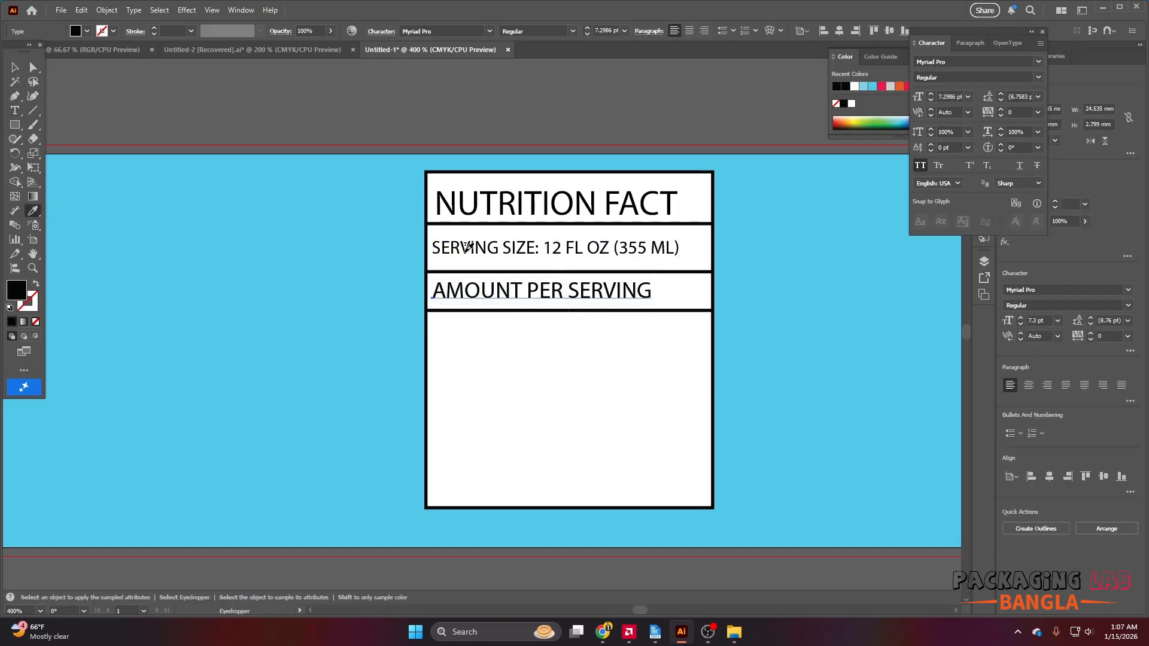
pyautogui.click(465, 251)
pyautogui.press('v')
pyautogui.click(922, 169)
pyautogui.click(634, 250)
pyautogui.click(921, 167)
pyautogui.click(772, 263)
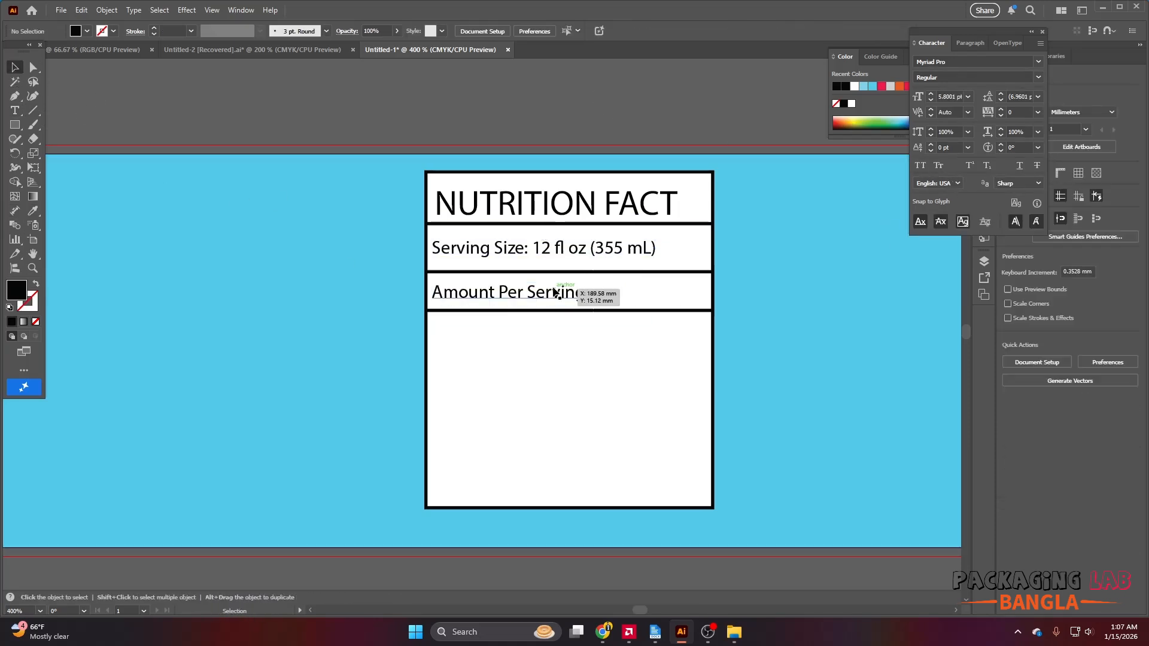
# Duplicate the Amount Per Serving text into the row below and replace it with "CALORIES:" from the brief.
pyautogui.scroll(-1, 559, 292)
pyautogui.click(522, 212)
pyautogui.moveTo(532, 250); pyautogui.dragTo(531, 288)
pyautogui.click(386, 159)
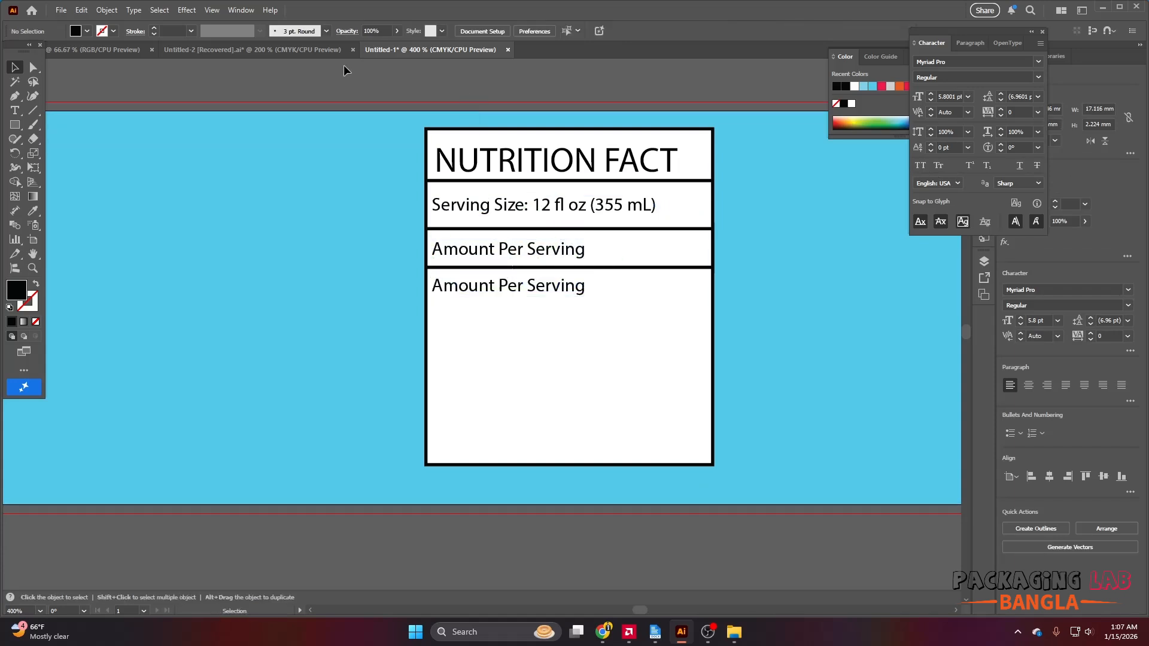
pyautogui.click(323, 50)
pyautogui.tripleClick(389, 290)
pyautogui.hotkey('ctrl', 'c')
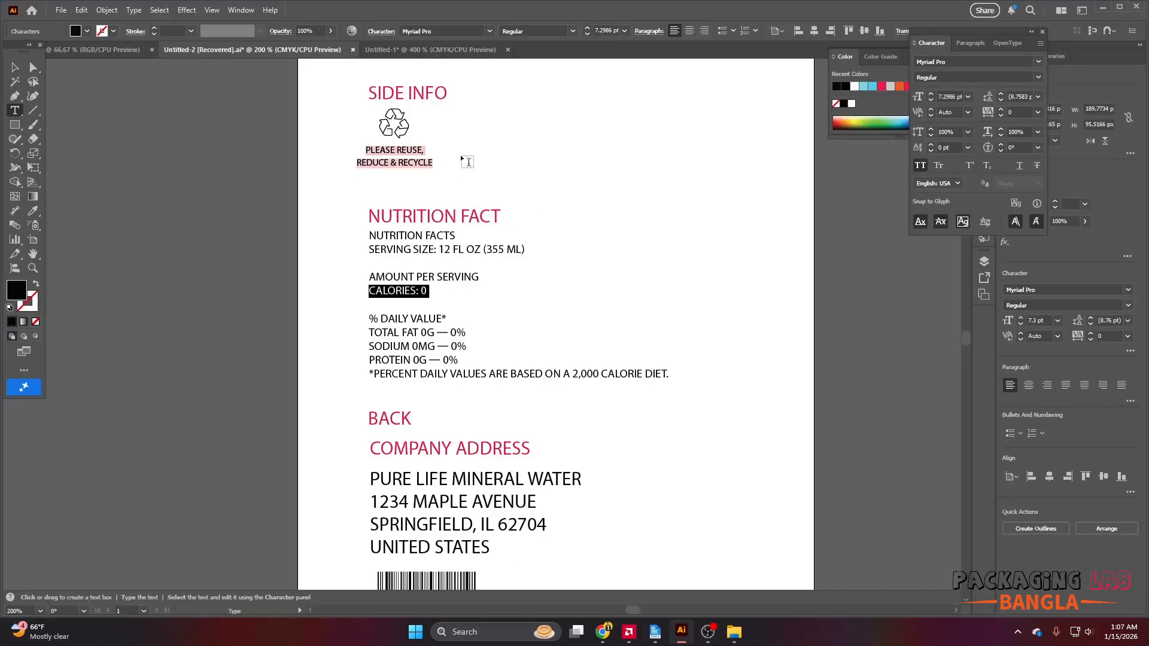
pyautogui.click(430, 50)
pyautogui.tripleClick(478, 284)
pyautogui.hotkey('ctrl', 'v')
pyautogui.press('BackSpace')
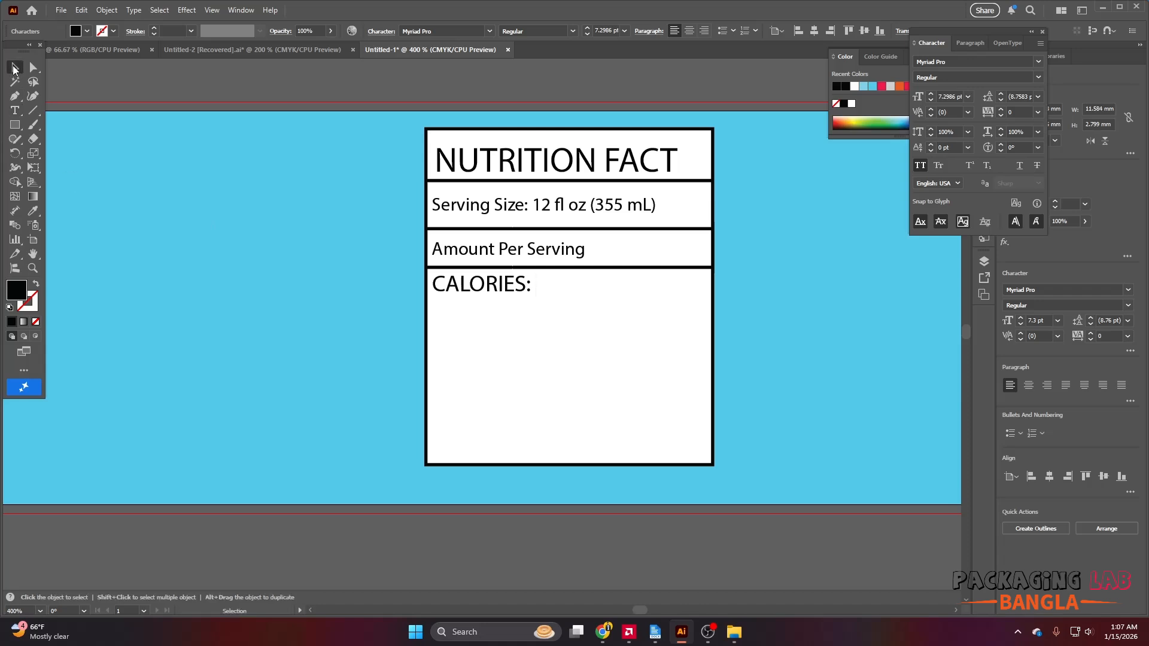
# Place a separate "0" at the right end of the calories row and match both texts to the Amount Per Serving style.
pyautogui.moveTo(526, 285); pyautogui.dragTo(741, 287)
pyautogui.press('Escape')
pyautogui.scroll(1, 599, 287)
pyautogui.keyDown('shift'); pyautogui.click(461, 286); pyautogui.keyUp('shift')
pyautogui.press('i')
pyautogui.click(376, 231)
pyautogui.press('v')
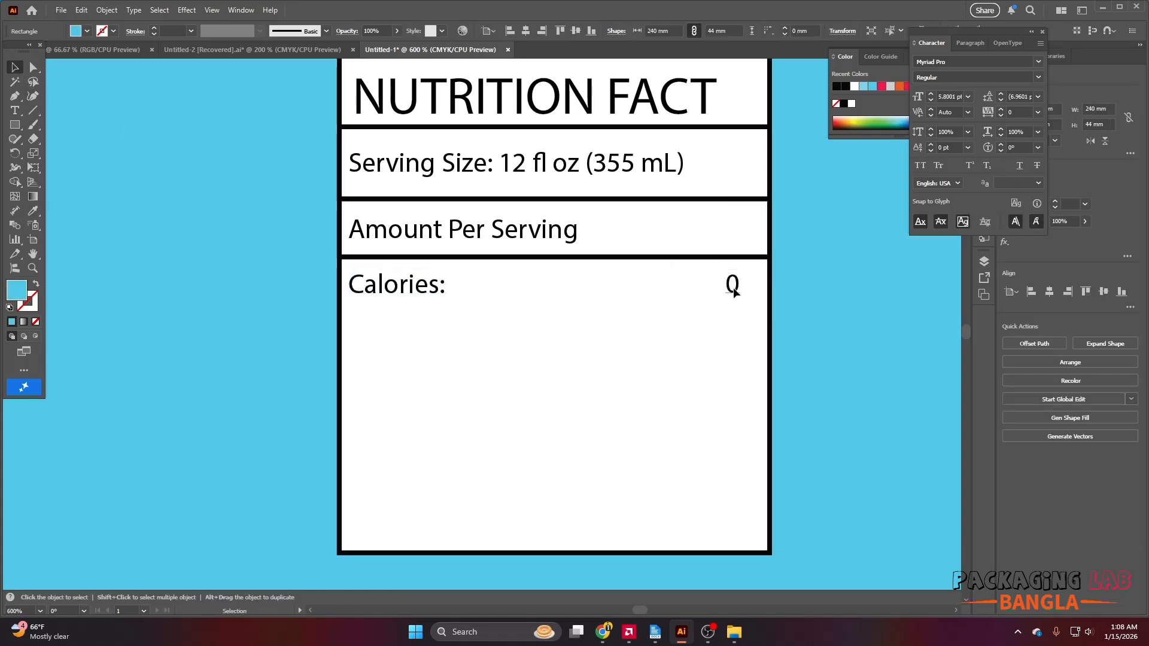
# Duplicate the divider line to just beneath the Calories row.
pyautogui.moveTo(619, 258); pyautogui.dragTo(618, 317)
pyautogui.click(273, 219)
pyautogui.scroll(-2, 272, 215)
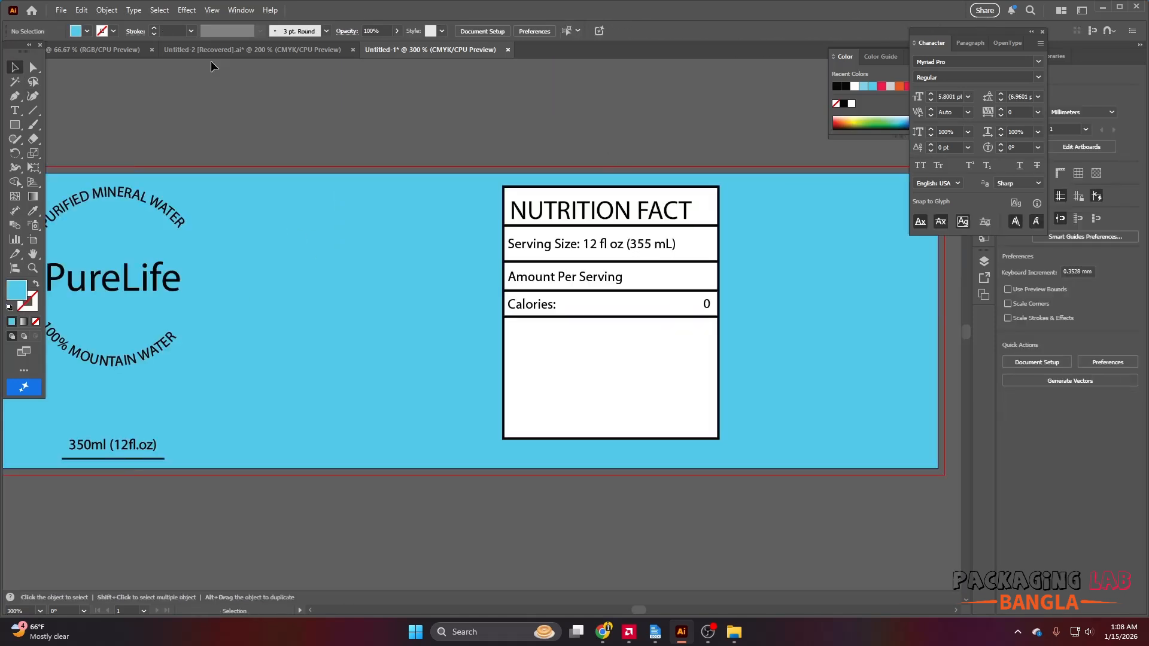
# Copy the "% DAILY VALUE*" line from the brief document and return to the label.
pyautogui.click(212, 52)
pyautogui.tripleClick(404, 291)
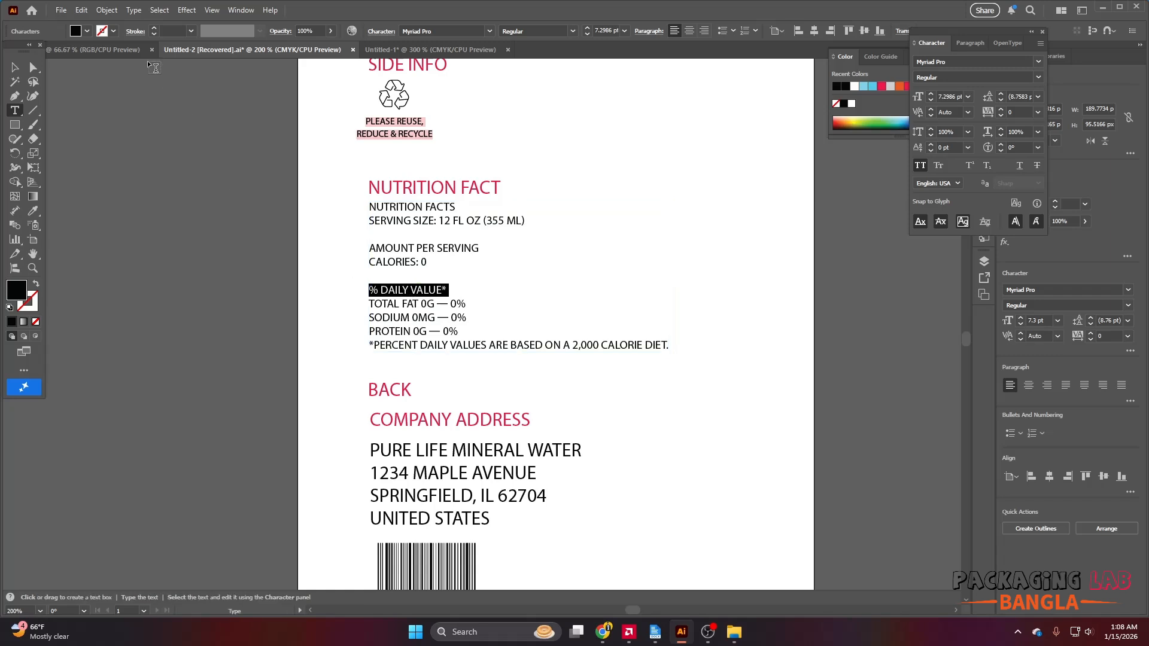
pyautogui.click(406, 50)
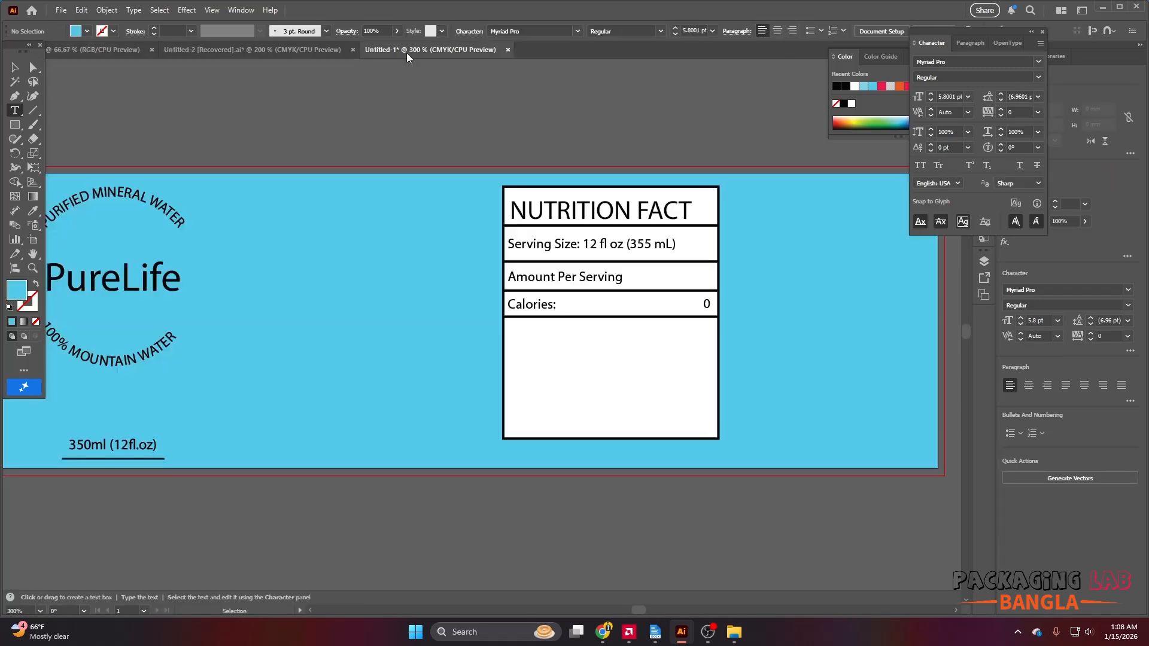
# Duplicate the Calories label into the empty row below it and close the open RGB document.
pyautogui.press('v')
pyautogui.click(531, 305)
pyautogui.moveTo(531, 305); pyautogui.dragTo(549, 332)
pyautogui.click(151, 50)
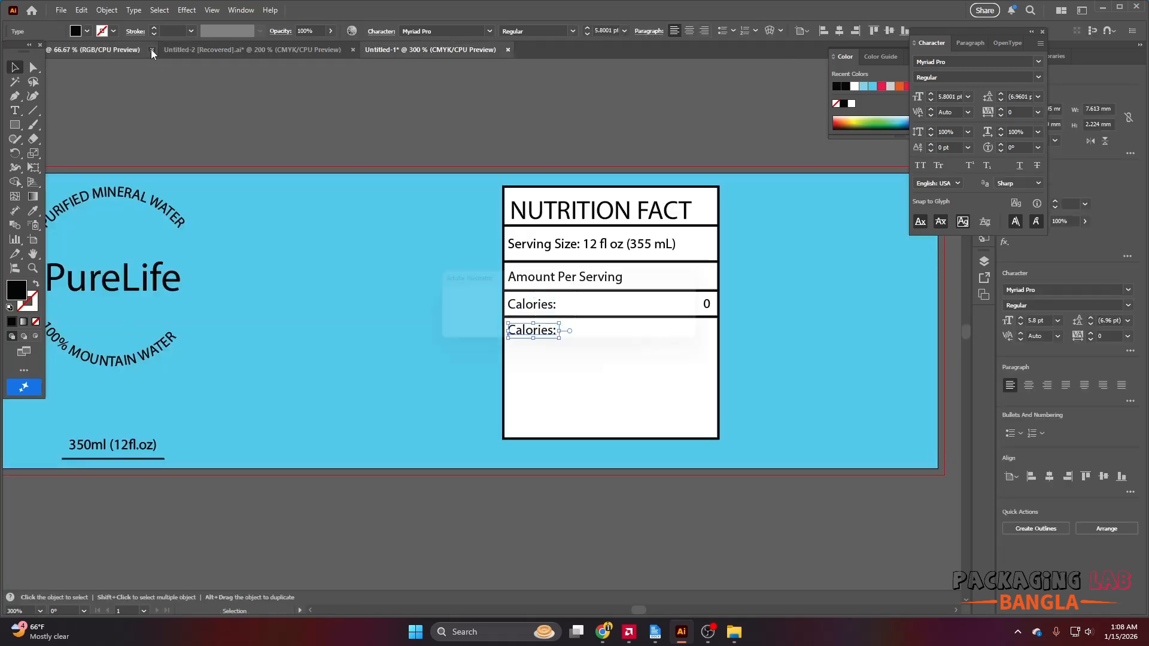
pyautogui.click(616, 358)
# Replace the duplicated Calories label's wording with "% DAILY VALUE*".
pyautogui.scroll(2, 559, 335)
pyautogui.doubleClick(534, 331)
pyautogui.hotkey('ctrl', 'a')
pyautogui.hotkey('ctrl', 'v')
pyautogui.press('BackSpace')
# Match the % Daily Value* text to the style of the Calories label.
pyautogui.click(16, 70)
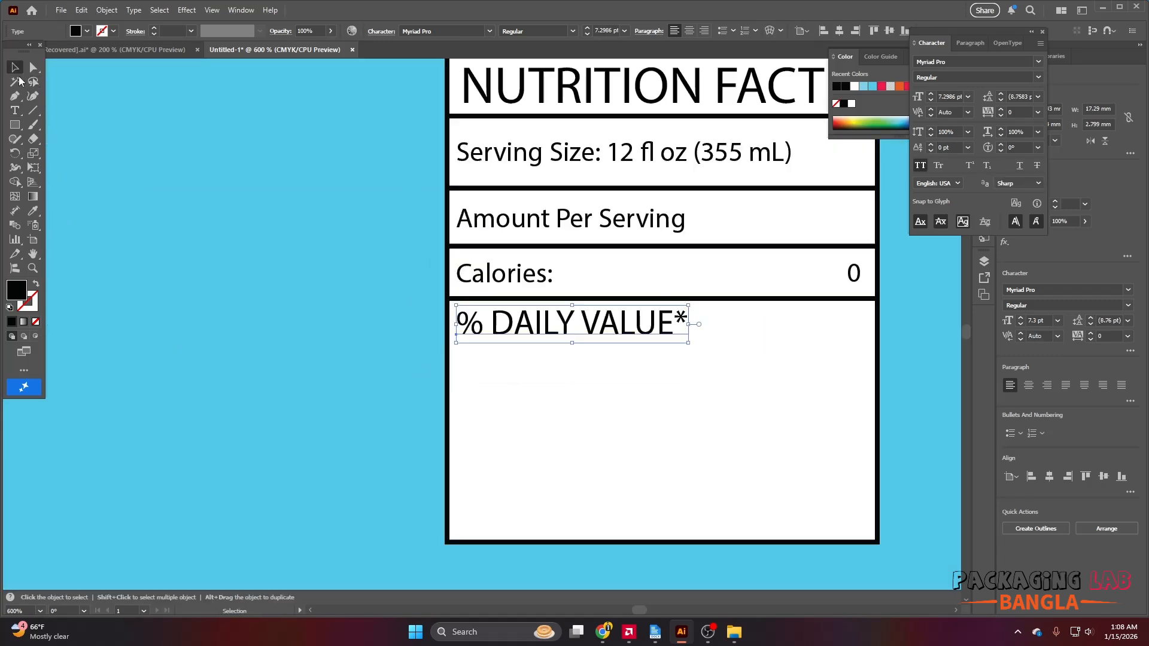
pyautogui.click(36, 209)
pyautogui.click(481, 271)
pyautogui.click(14, 69)
# Scale down the % Daily Value* text and right-align it with the "0" in the row above.
pyautogui.scroll(-1, 569, 389)
pyautogui.moveTo(593, 351); pyautogui.dragTo(726, 368)
pyautogui.scroll(3, 760, 344)
pyautogui.moveTo(683, 356); pyautogui.dragTo(767, 370)
pyautogui.scroll(2, 750, 361)
pyautogui.moveTo(728, 356); pyautogui.dragTo(754, 348)
pyautogui.keyDown('shift'); pyautogui.click(785, 160); pyautogui.keyUp('shift')
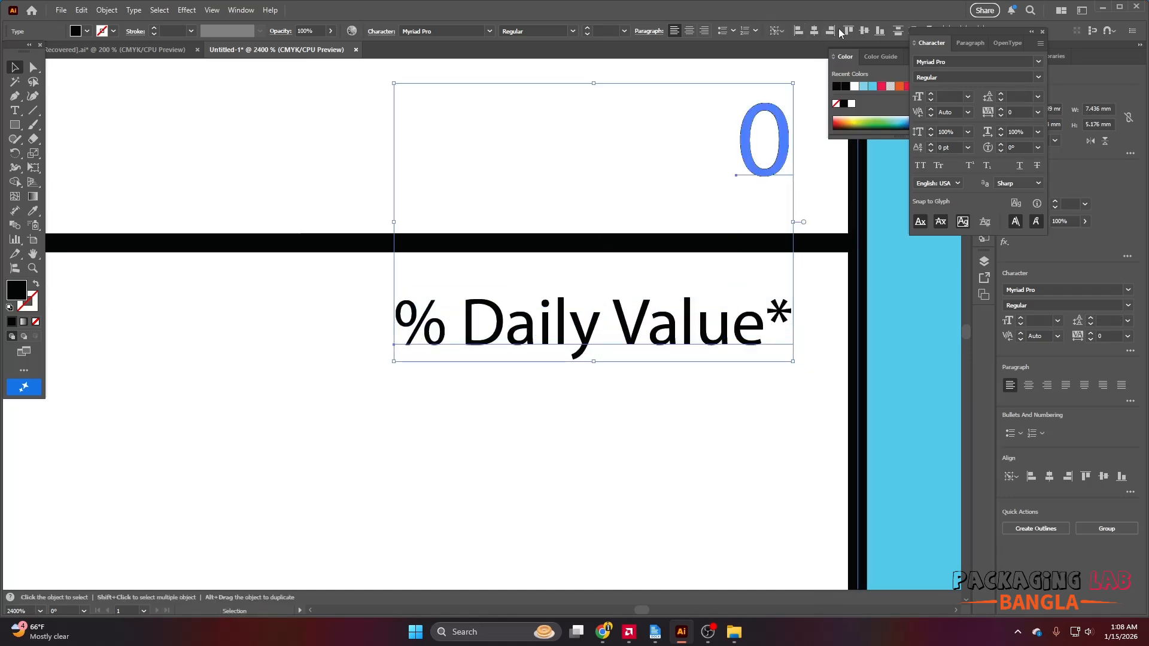
pyautogui.scroll(-6, 712, 275)
pyautogui.click(731, 350)
# Duplicate the divider line to just beneath the % Daily Value* row.
pyautogui.scroll(1, 634, 318)
pyautogui.moveTo(581, 300); pyautogui.dragTo(584, 328)
pyautogui.scroll(-1, 626, 401)
# Copy the "TOTAL FAT 0G — 0%" line from the brief document and return to the label.
pyautogui.click(132, 49)
pyautogui.doubleClick(394, 305)
pyautogui.tripleClick(395, 305)
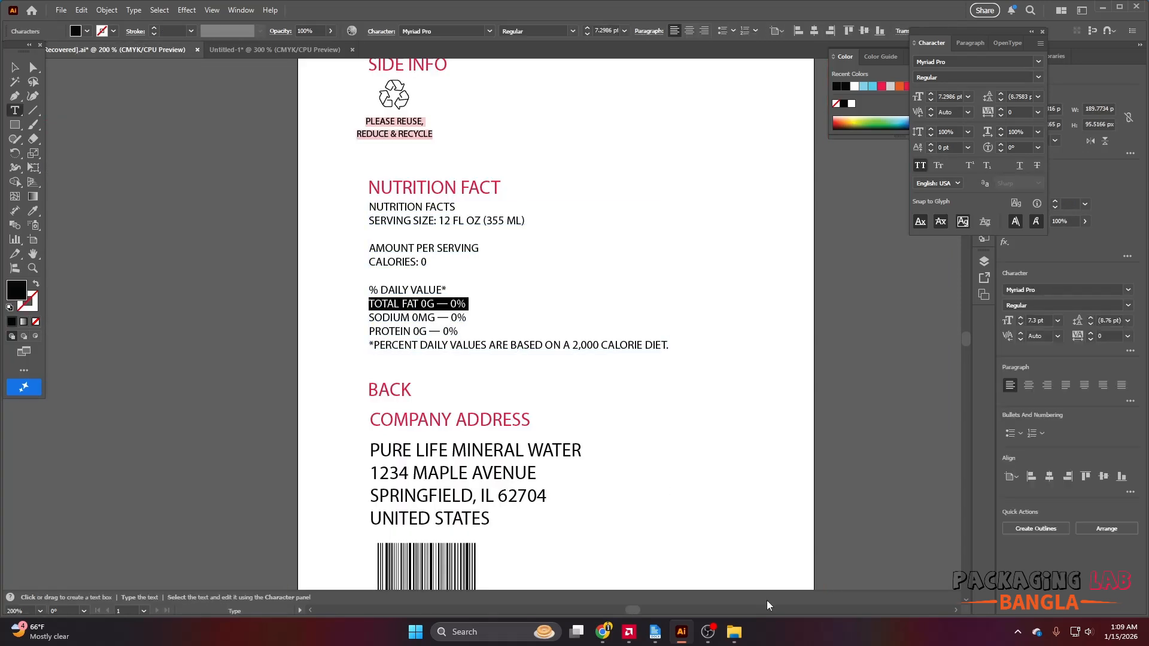
pyautogui.click(329, 50)
# Duplicate the Calories label below the % Daily Value* row and replace its wording with "TOTAL FAT 0G — 0%".
pyautogui.press('v')
pyautogui.moveTo(533, 253); pyautogui.dragTo(526, 321)
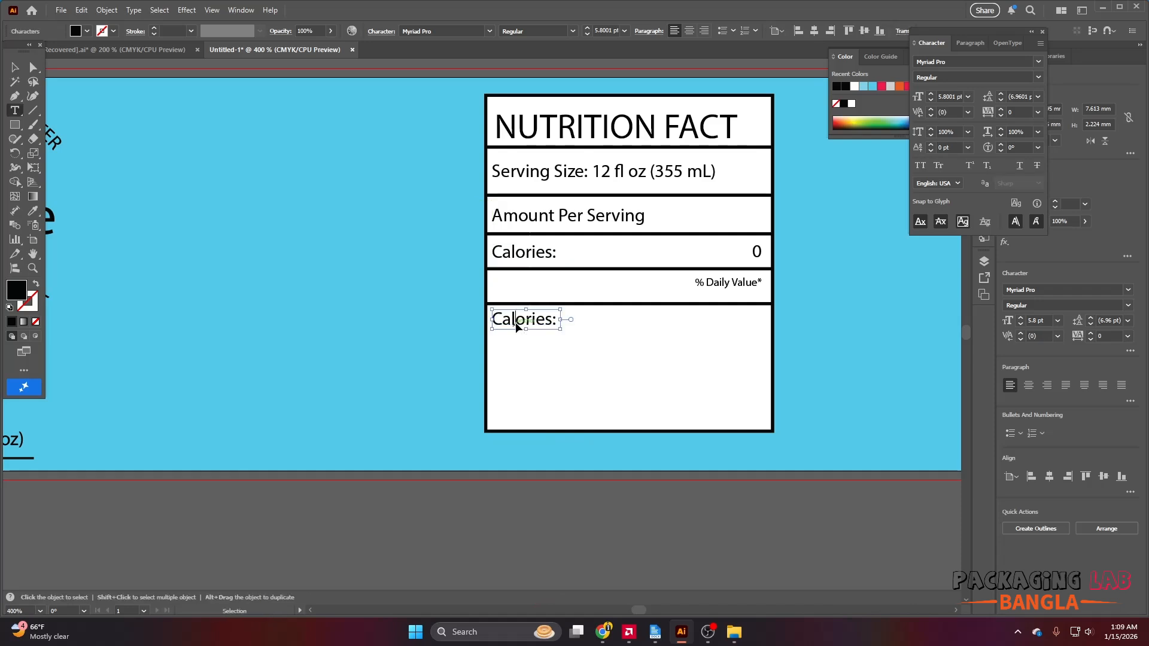
pyautogui.doubleClick(516, 322)
pyautogui.hotkey('ctrl', 'a')
pyautogui.hotkey('ctrl', 'v')
pyautogui.press('BackSpace')
# Match the Total Fat text to the Amount Per Serving style and space "0g —" and "0%" across the row.
pyautogui.click(15, 68)
pyautogui.press('i')
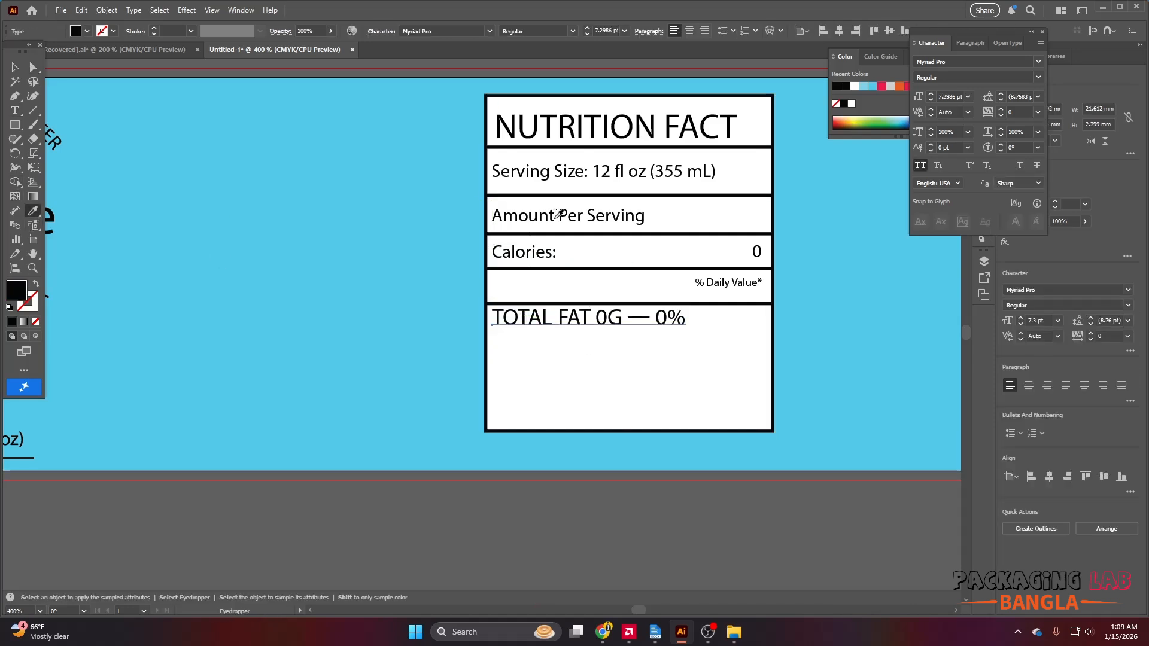
pyautogui.click(554, 217)
pyautogui.click(15, 68)
pyautogui.doubleClick(556, 322)
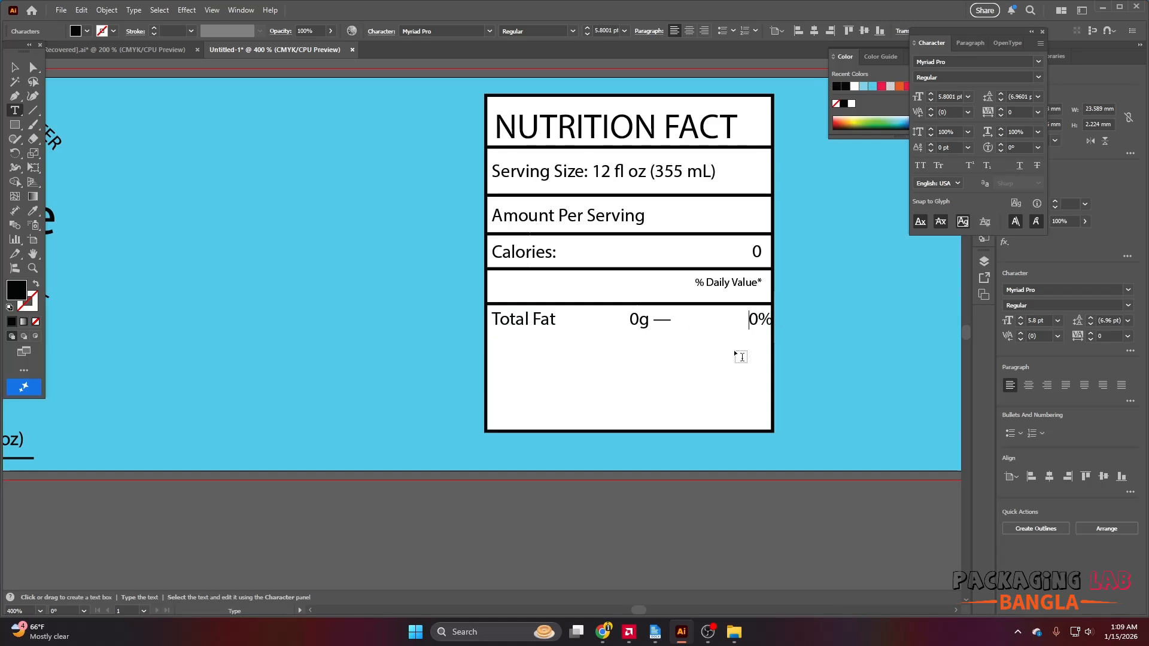
pyautogui.press('Escape')
# Duplicate the Total Fat text and its divider line downward, and replace the copied wording with "SODIUM 0MG — 0%" from the brief.
pyautogui.hotkey('ctrl', '-')
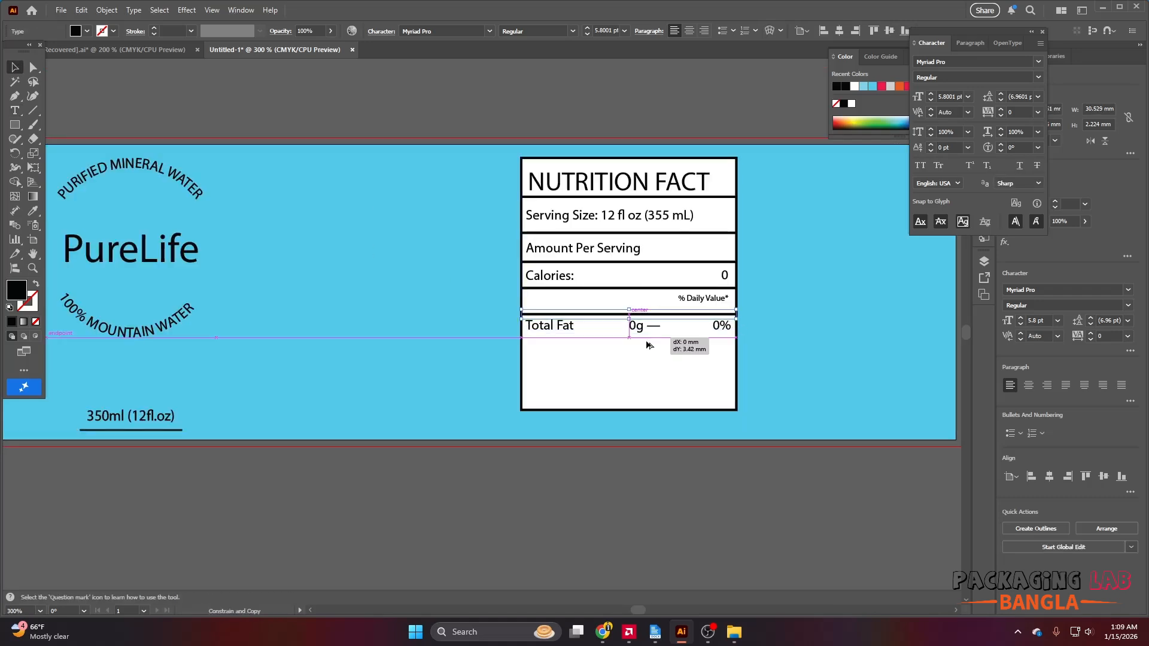
pyautogui.moveTo(627, 327); pyautogui.dragTo(634, 357)
pyautogui.hotkey('ctrl', 'Tab')
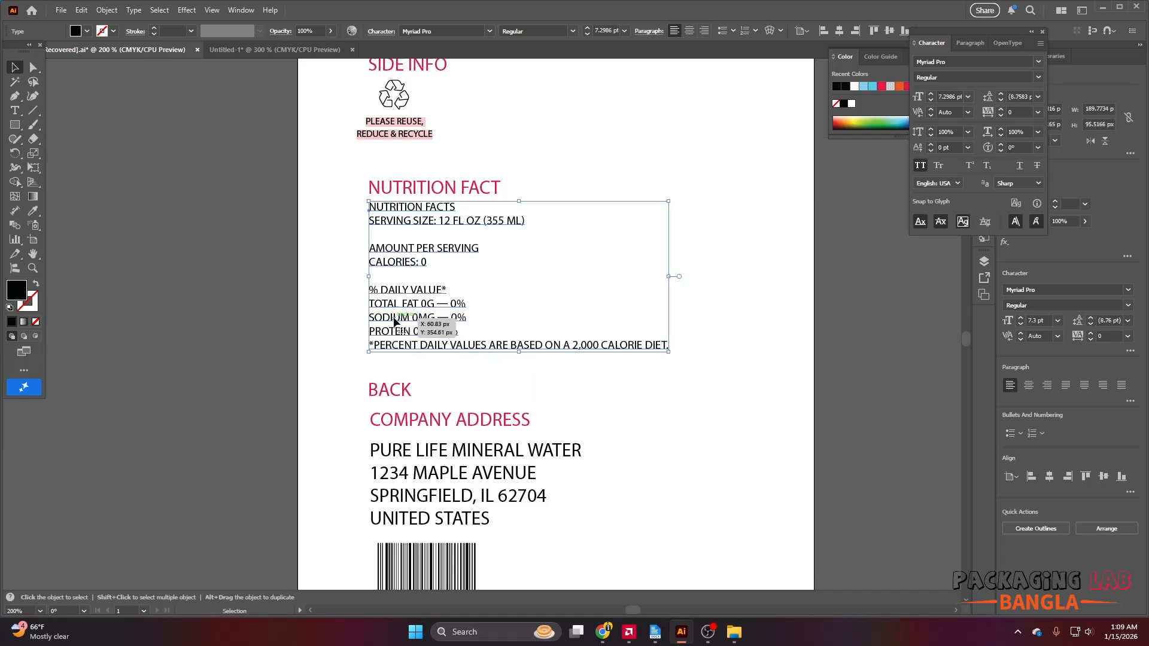
pyautogui.tripleClick(395, 321)
pyautogui.hotkey('ctrl', 'c')
pyautogui.hotkey('ctrl', 'Tab')
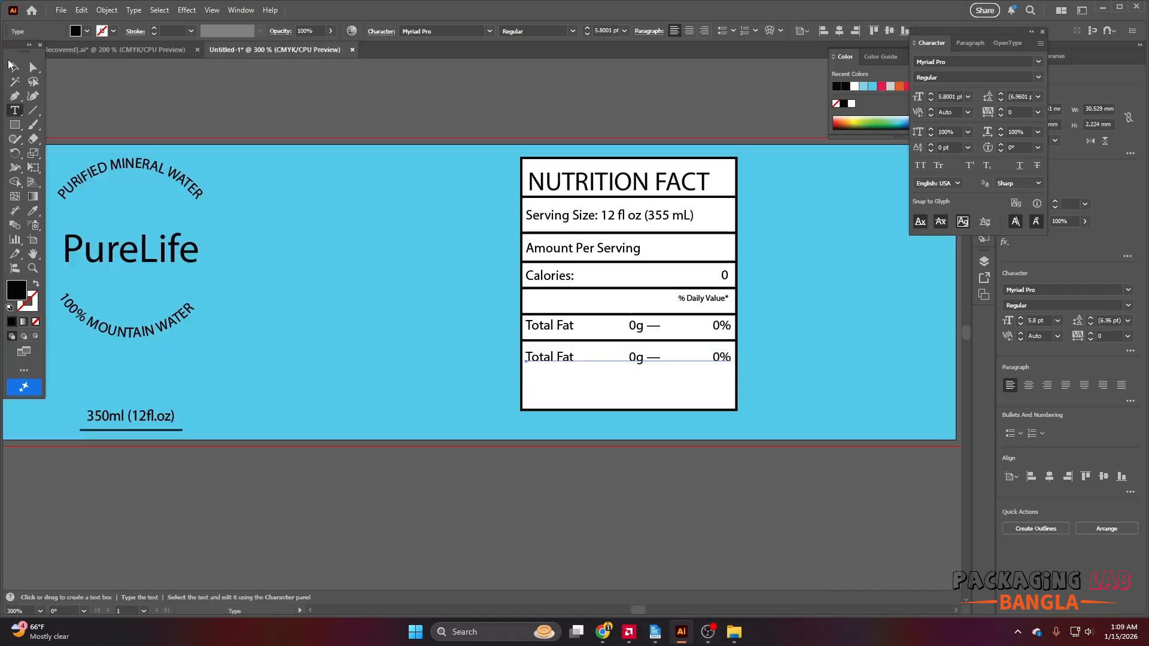
pyautogui.tripleClick(585, 359)
pyautogui.hotkey('ctrl', 'v')
# Match the Sodium text to the Total Fat style and space "0mg —" and "0%" across the row.
pyautogui.click(16, 67)
pyautogui.press('i')
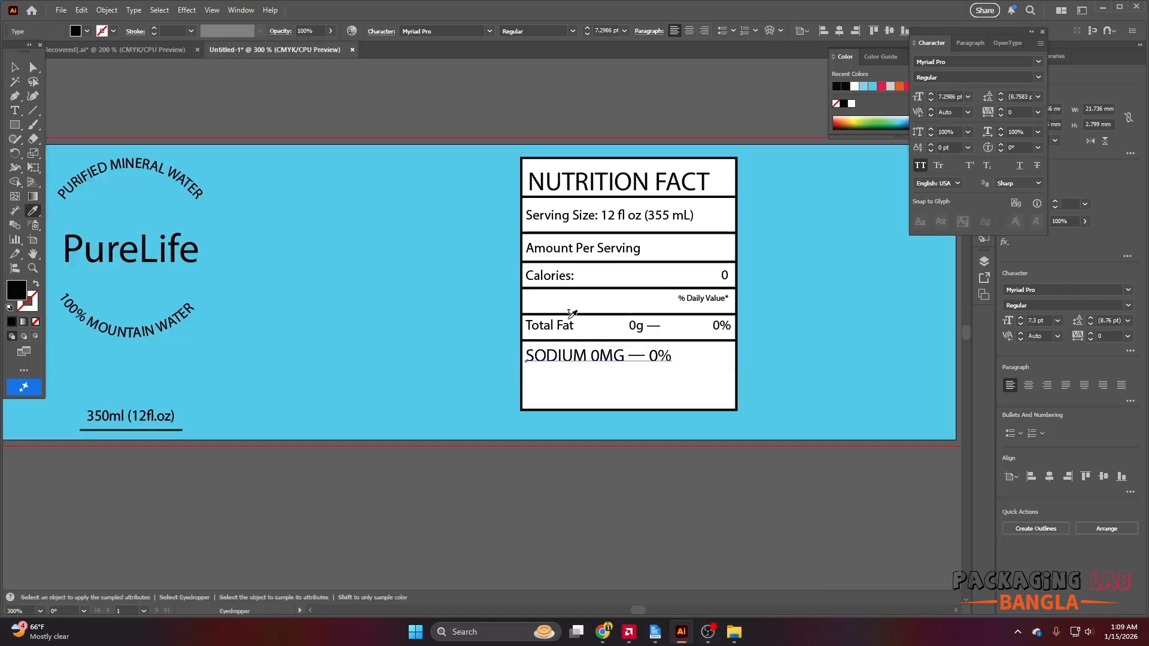
pyautogui.click(568, 322)
pyautogui.click(15, 69)
pyautogui.doubleClick(573, 361)
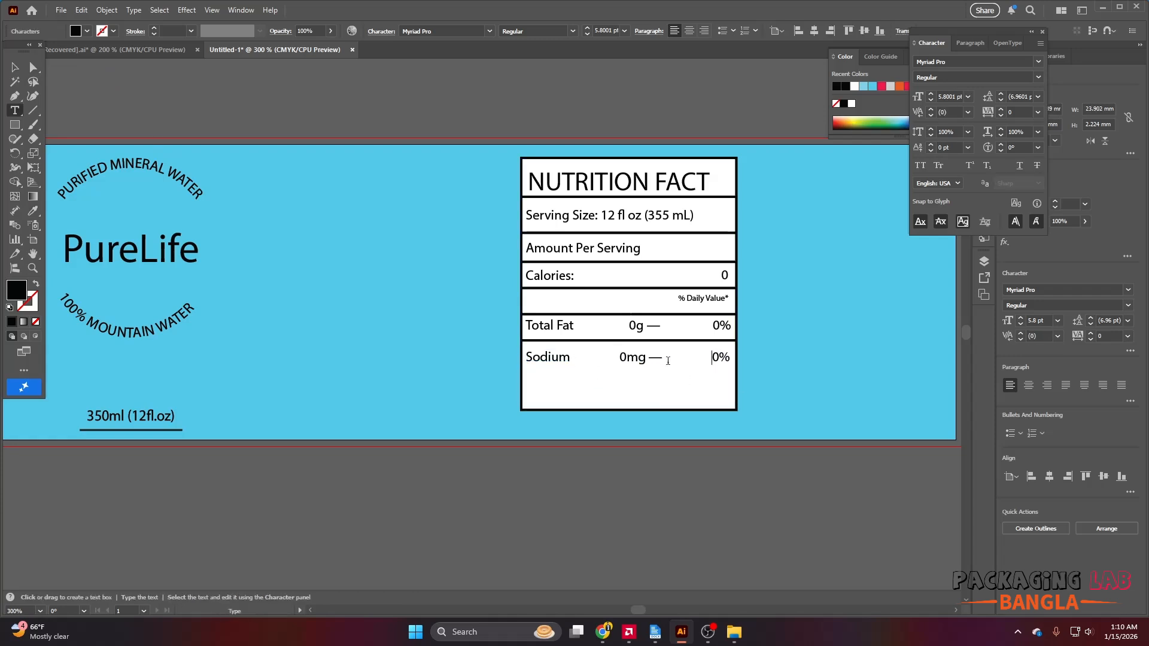
# Duplicate the divider line to just beneath the Sodium row.
pyautogui.click(15, 68)
pyautogui.scroll(-2, 598, 301)
pyautogui.moveTo(605, 309); pyautogui.dragTo(605, 317)
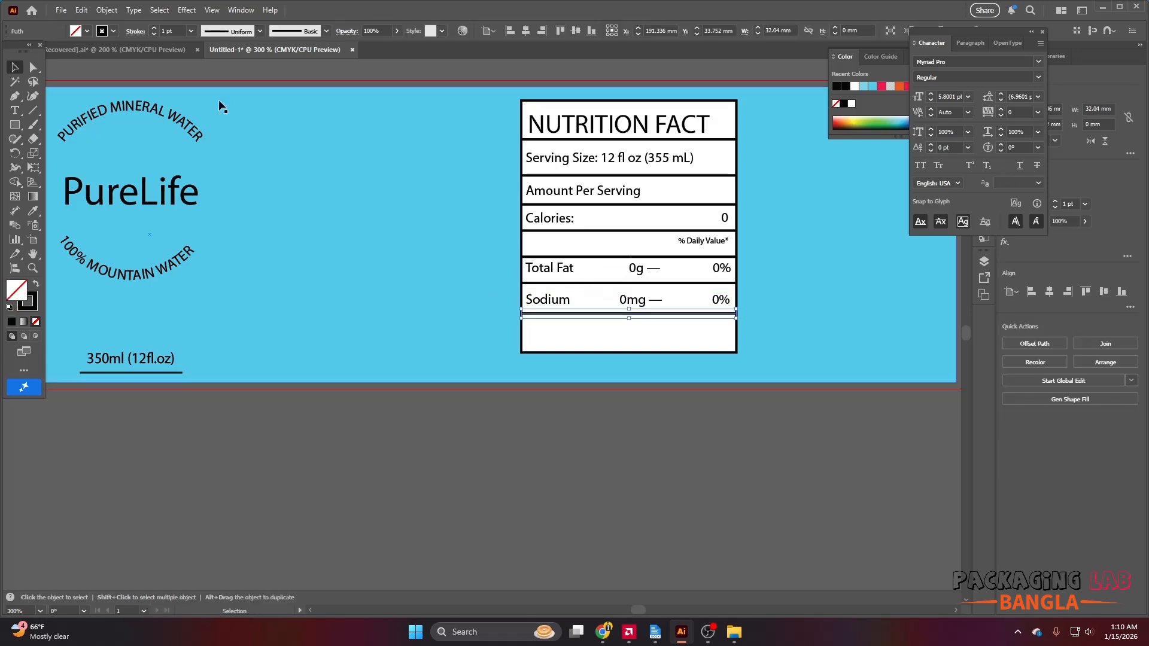
# Duplicate the Sodium text into the last row and replace its wording with "PROTEIN 0G — 0%" from the brief.
pyautogui.click(144, 51)
pyautogui.tripleClick(404, 318)
pyautogui.click(323, 50)
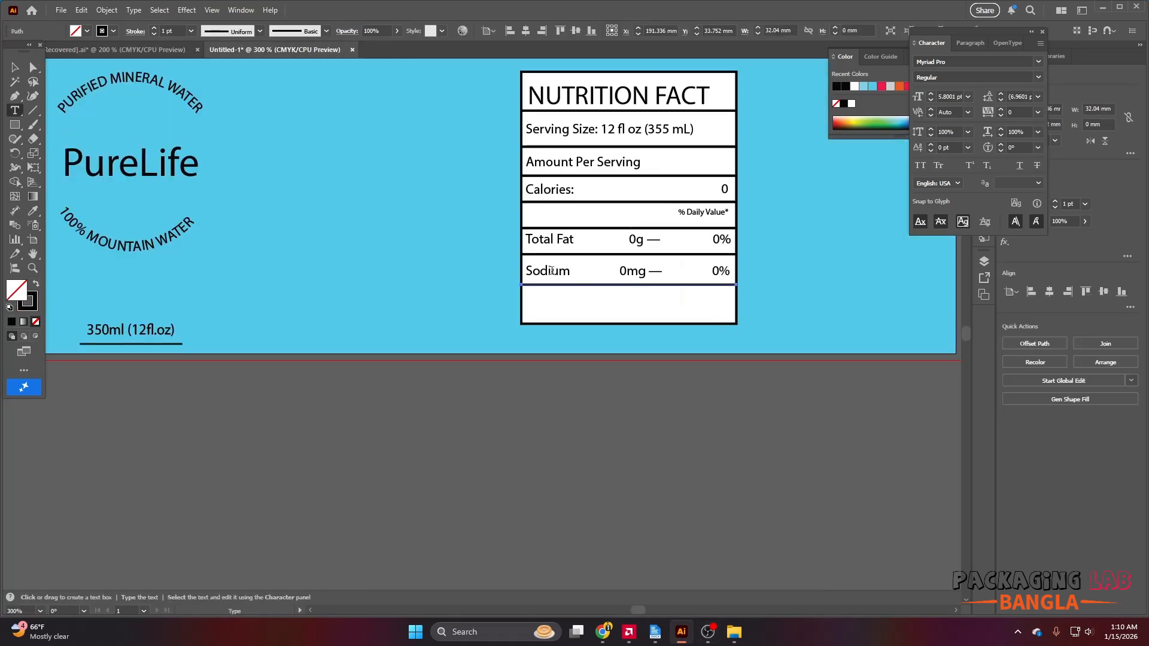
pyautogui.click(15, 67)
pyautogui.scroll(1, 571, 268)
pyautogui.moveTo(544, 269); pyautogui.dragTo(544, 302)
pyautogui.doubleClick(545, 303)
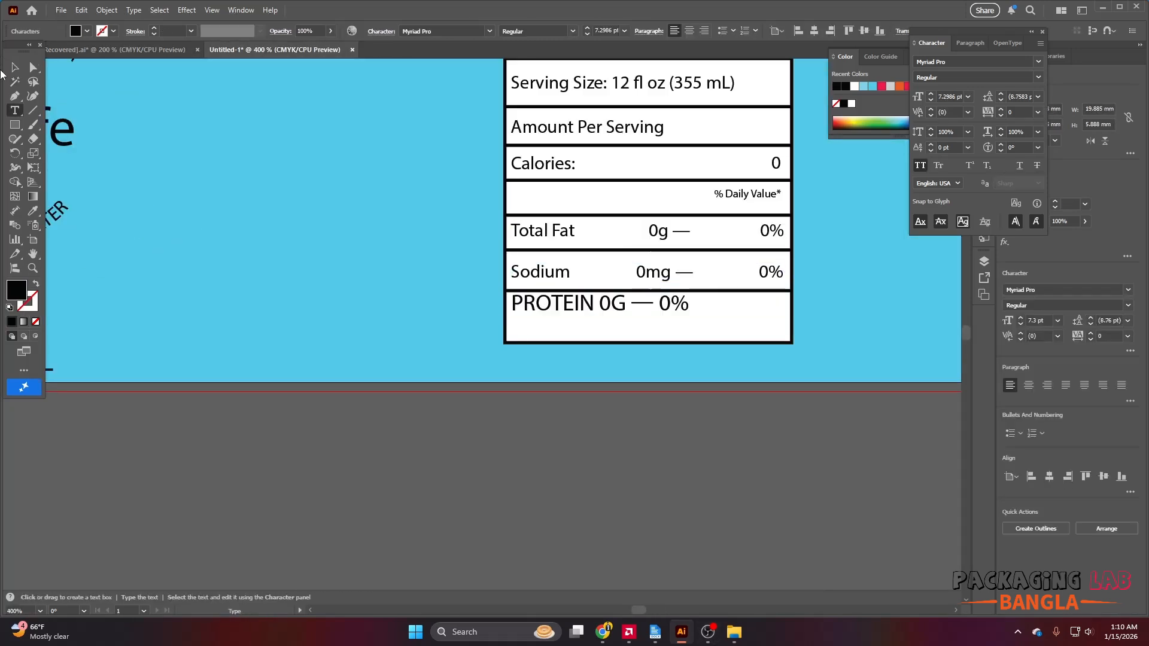
# Match the Protein text to the Sodium style and space "0g —" and "0%" across the row.
pyautogui.click(13, 67)
pyautogui.click(34, 211)
pyautogui.click(544, 272)
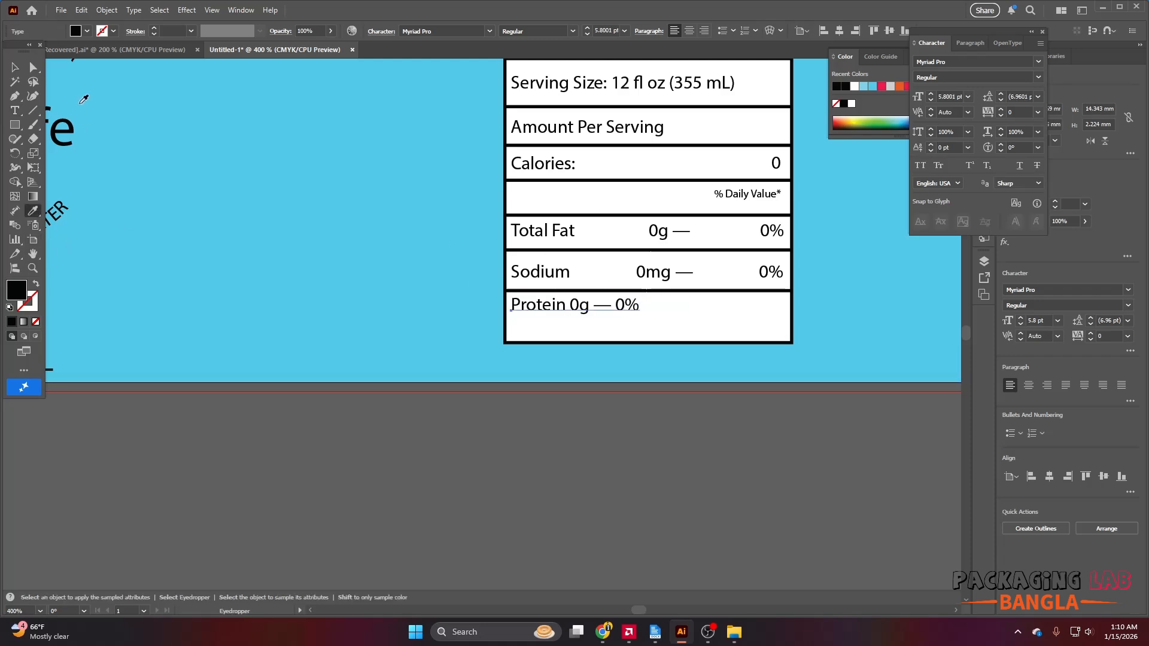
pyautogui.doubleClick(566, 307)
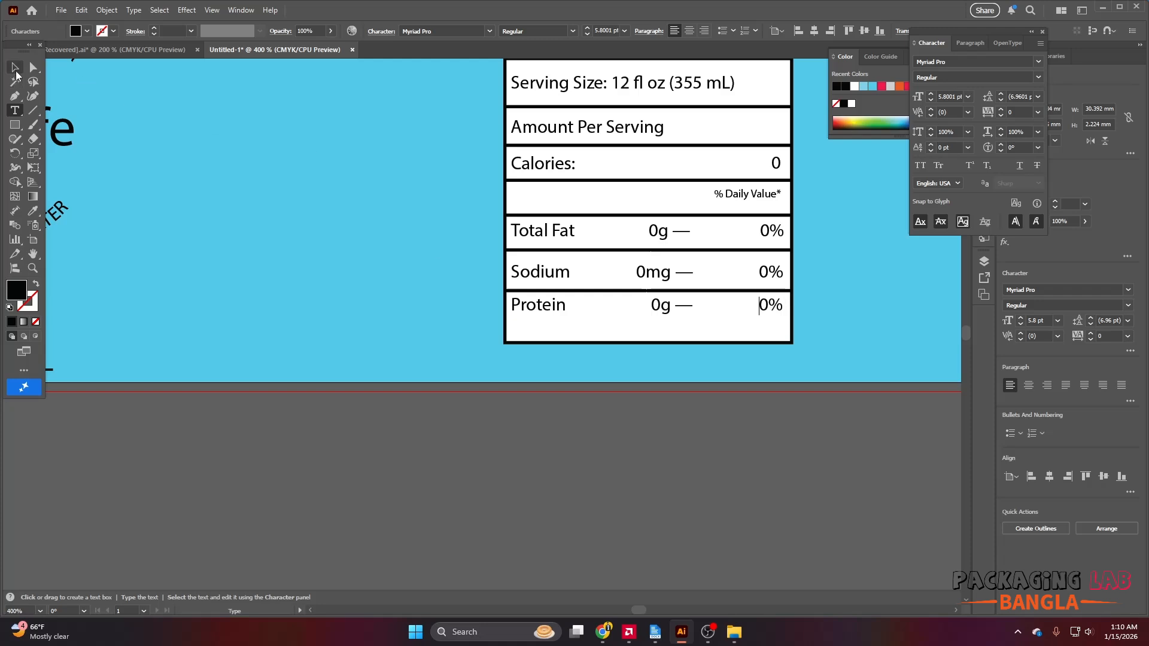
pyautogui.click(16, 69)
# Extend the nutrition table frame downward and duplicate the divider line to just beneath the Protein row.
pyautogui.scroll(-2, 589, 253)
pyautogui.click(621, 298)
pyautogui.scroll(2, 619, 298)
pyautogui.moveTo(619, 300); pyautogui.dragTo(619, 317)
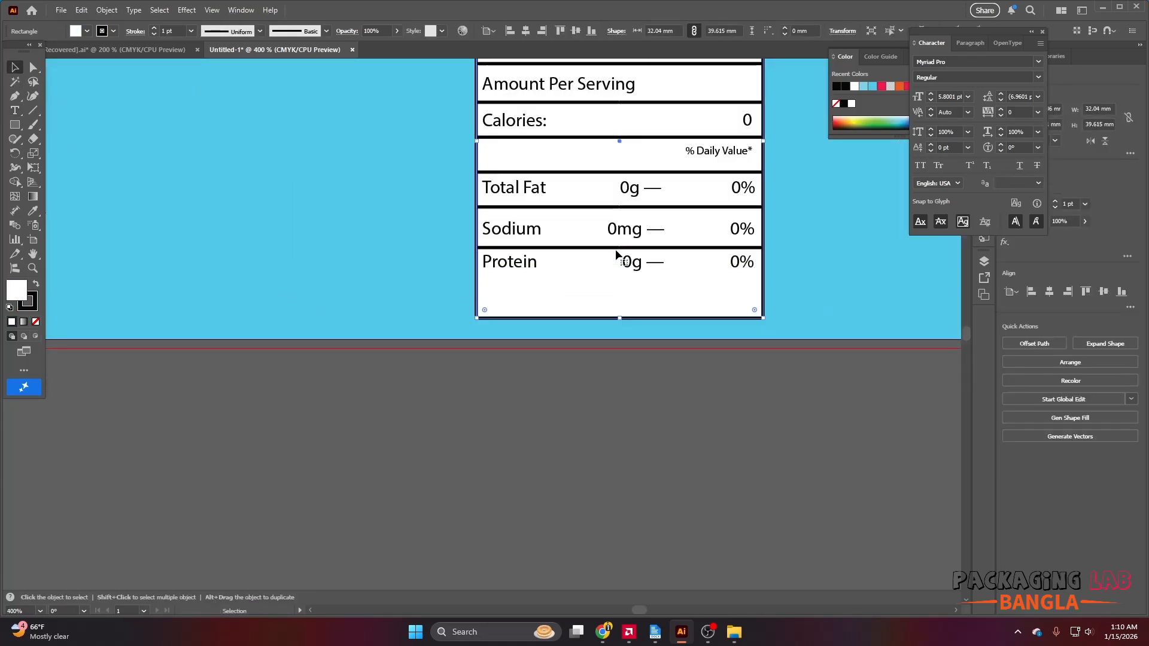
pyautogui.moveTo(618, 250); pyautogui.dragTo(621, 281)
pyautogui.moveTo(633, 308); pyautogui.dragTo(634, 308)
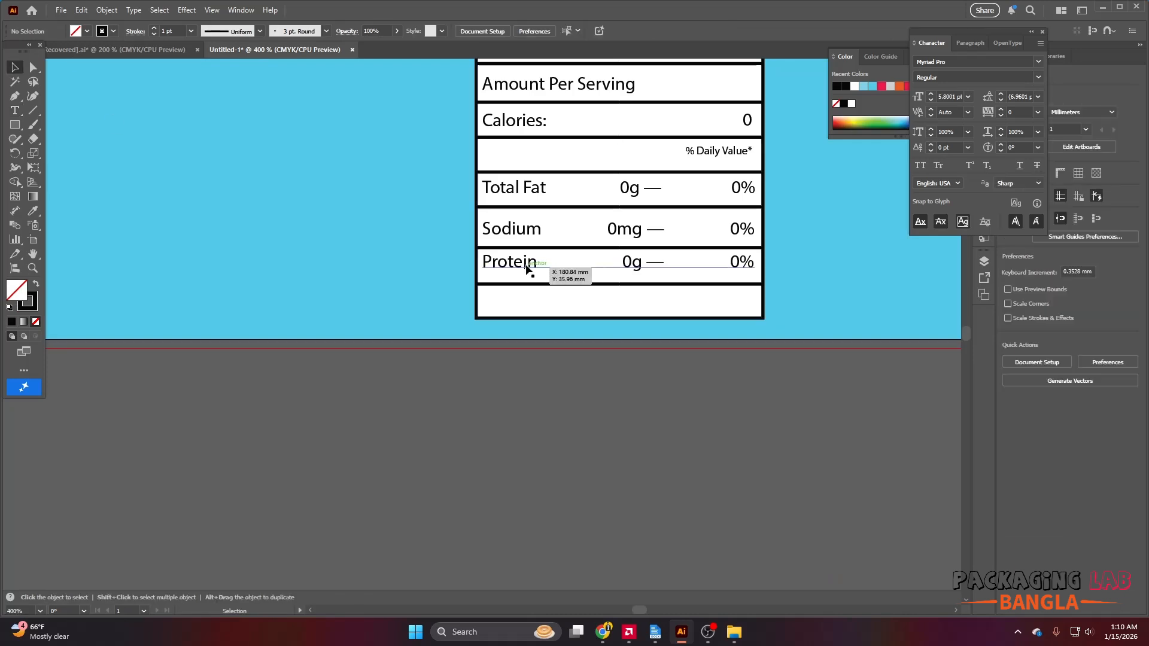
# Duplicate the Protein text into the last row and replace it with "*PERCENT DAILY VALUES ARE BASED ON A 2,000 CALORIE DIET.".
pyautogui.moveTo(525, 265); pyautogui.dragTo(515, 302)
pyautogui.doubleClick(515, 302)
pyautogui.hotkey('ctrl', 'a')
pyautogui.hotkey('ctrl', 'v')
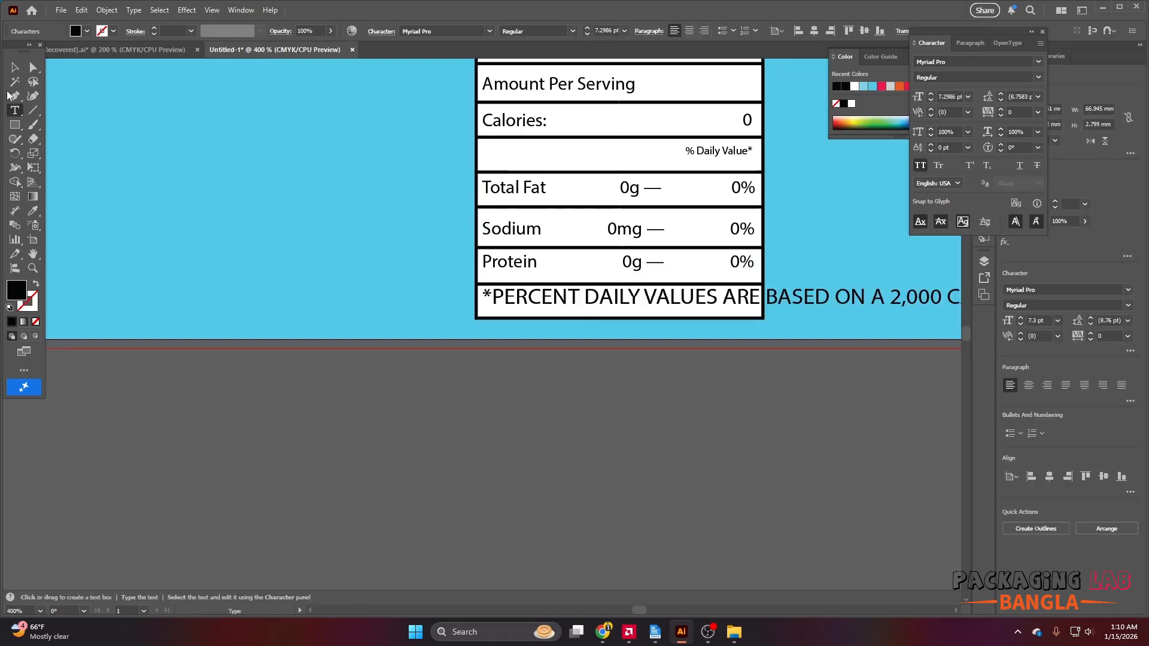
# Match the percent daily values footnote to the Protein text style.
pyautogui.click(15, 68)
pyautogui.click(33, 211)
pyautogui.click(507, 258)
pyautogui.click(15, 67)
pyautogui.scroll(2, 888, 308)
pyautogui.scroll(-1, 629, 300)
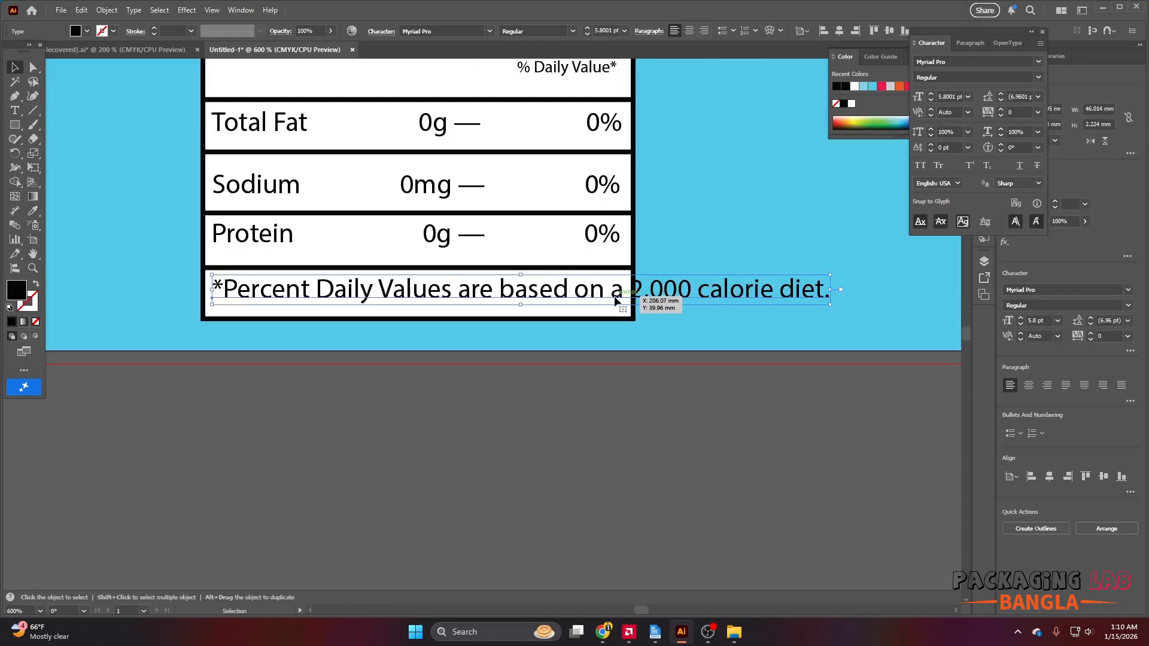
pyautogui.doubleClick(619, 291)
pyautogui.press('Return')
pyautogui.press('Escape')
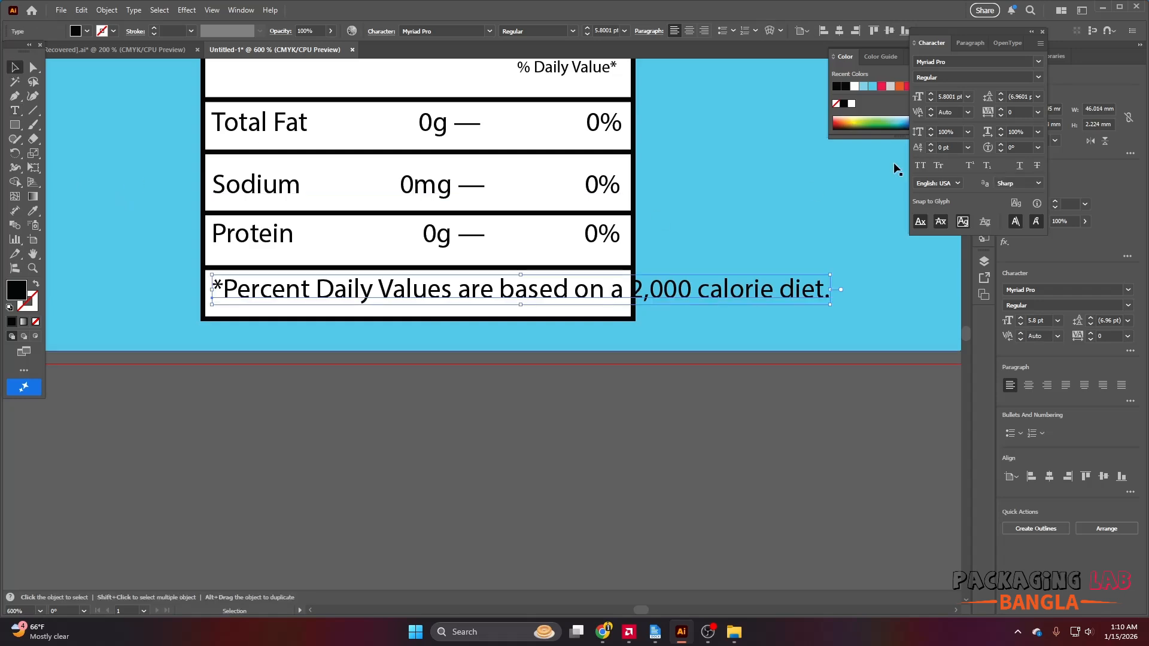
# Scale the footnote down to about 3.65 pt and position it on one line inside the last row.
pyautogui.moveTo(833, 305); pyautogui.dragTo(477, 295)
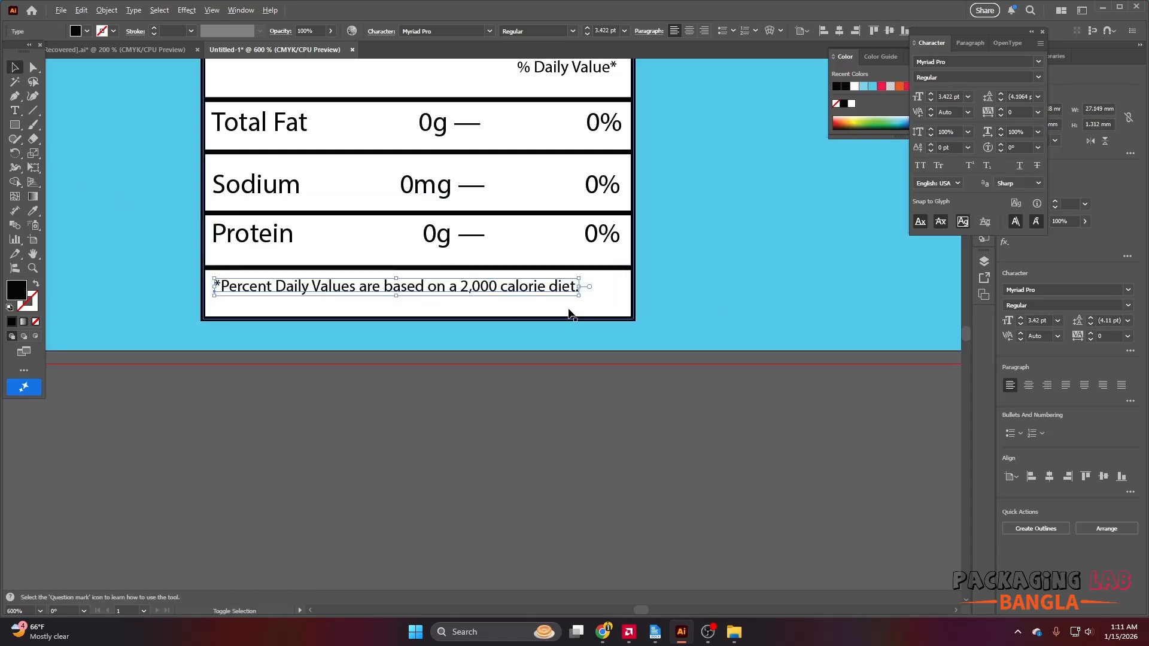
pyautogui.press('Right')
pyautogui.press('Down')
pyautogui.moveTo(599, 294); pyautogui.dragTo(589, 293)
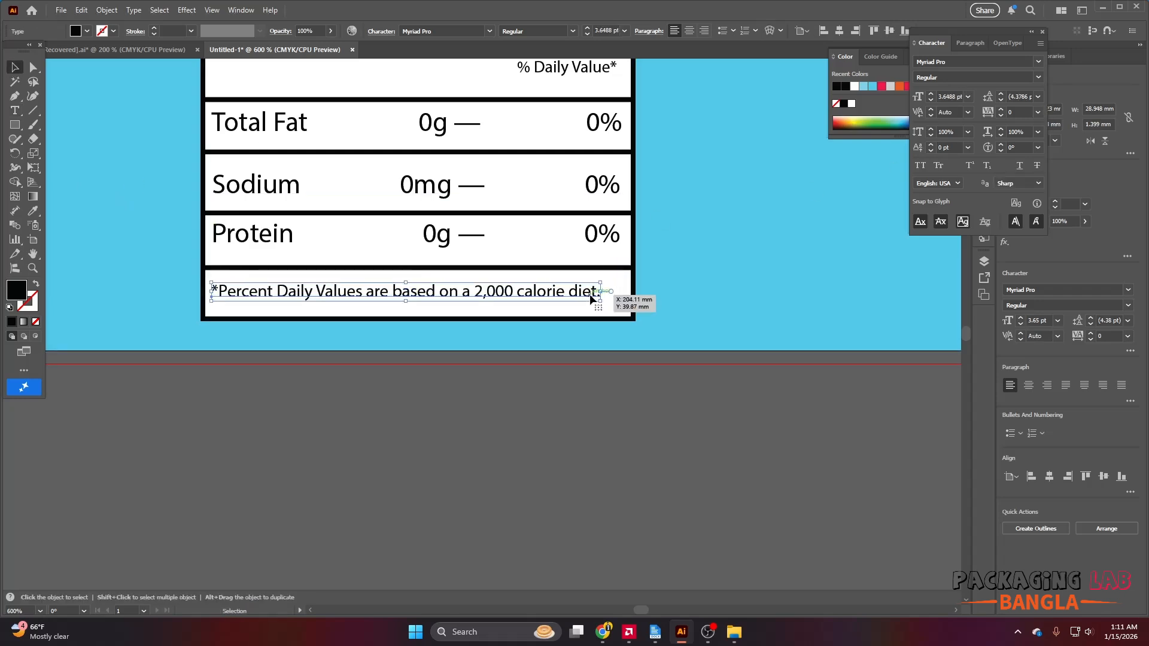
# Left-align the nutrition table's title, row texts and footnote with each other.
pyautogui.scroll(-3, 592, 295)
pyautogui.keyDown('shift'); pyautogui.click(440, 365); pyautogui.keyUp('shift')
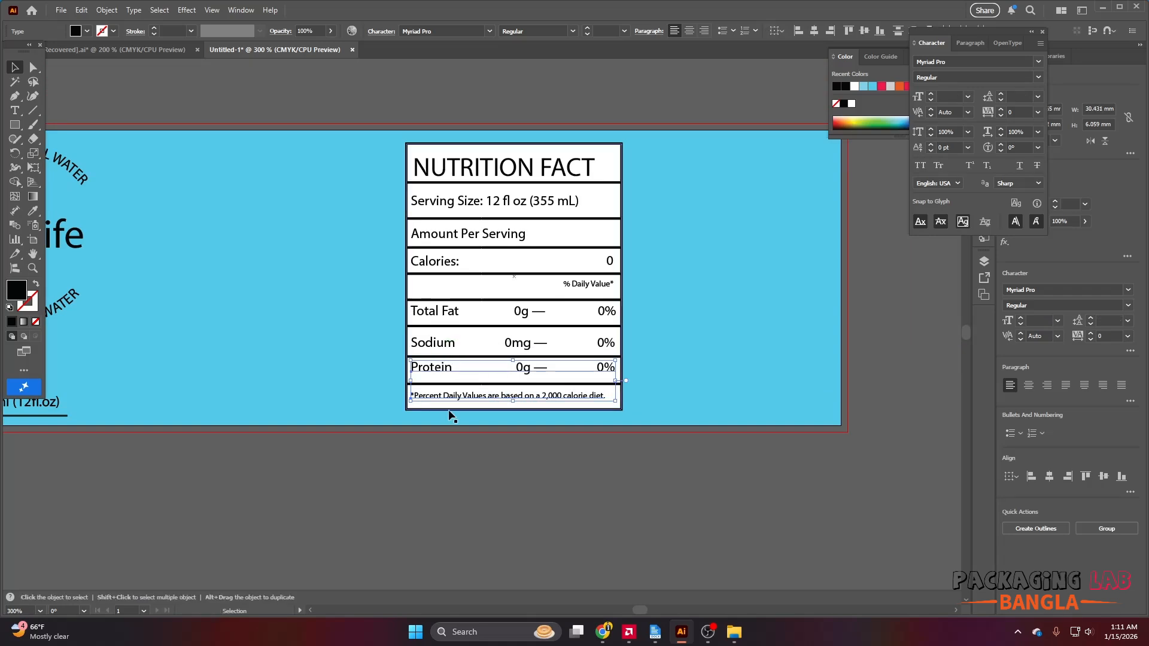
pyautogui.keyDown('shift'); pyautogui.click(443, 239); pyautogui.keyUp('shift')
pyautogui.keyDown('shift'); pyautogui.click(440, 203); pyautogui.keyUp('shift')
pyautogui.keyDown('shift'); pyautogui.click(433, 173); pyautogui.keyUp('shift')
pyautogui.click(798, 30)
pyautogui.click(644, 146)
# Lock the blue label background and group all elements of the nutrition facts table.
pyautogui.scroll(-2, 649, 213)
pyautogui.click(672, 233)
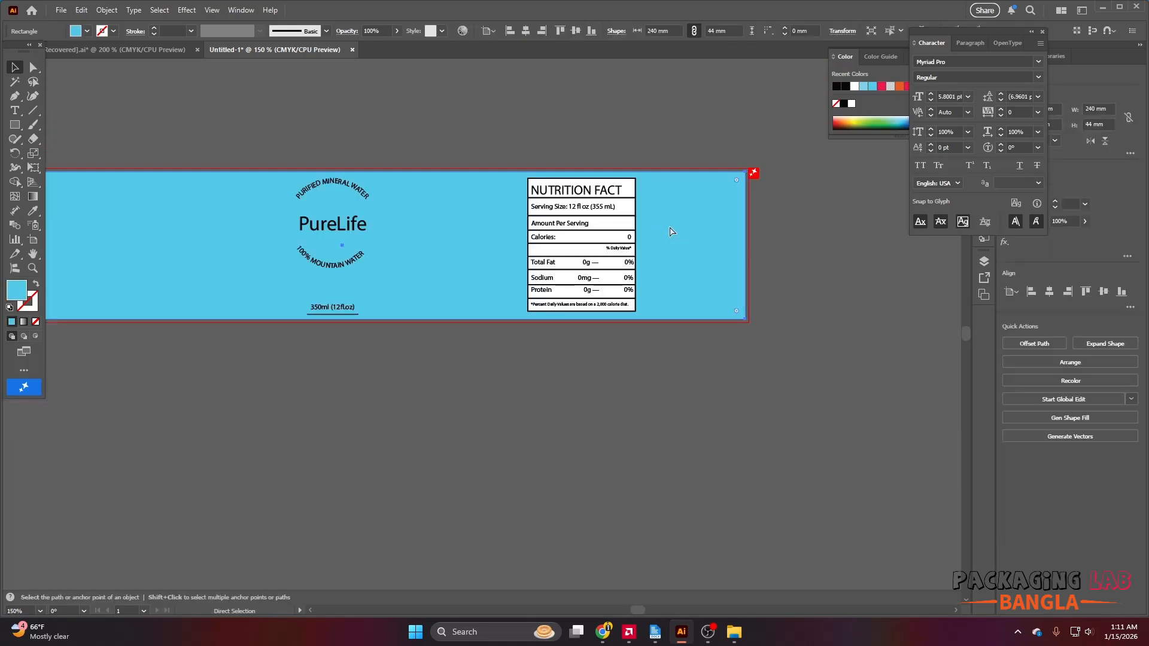
pyautogui.hotkey('ctrl', '2')
pyautogui.moveTo(509, 175); pyautogui.dragTo(640, 304)
pyautogui.hotkey('ctrl', 'g')
# Scale the grouped nutrition table down to about 26 mm wide within the label's height.
pyautogui.scroll(2, 565, 274)
pyautogui.moveTo(705, 349); pyautogui.dragTo(686, 325)
pyautogui.scroll(-1, 624, 242)
pyautogui.moveTo(624, 254); pyautogui.dragTo(655, 235)
# Bring the recycling icon and its "PLEASE REUSE, REDUCE & RECYCLE" text from the brief document into the label document.
pyautogui.click(188, 52)
pyautogui.click(493, 345)
pyautogui.scroll(-2, 493, 346)
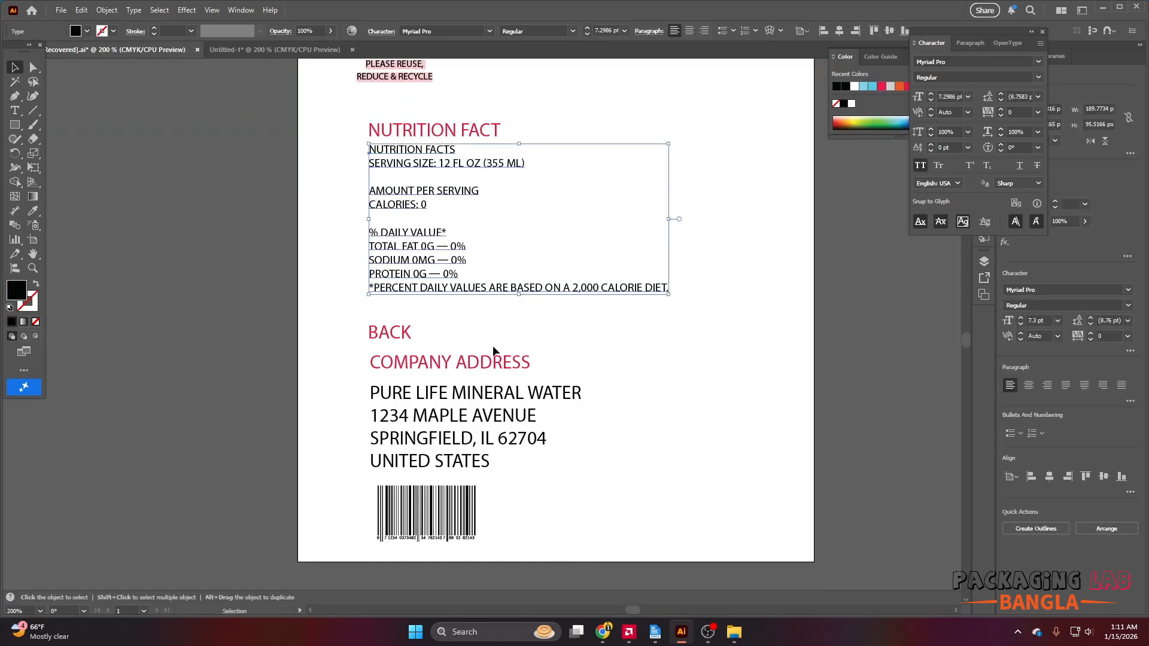
pyautogui.scroll(2, 490, 347)
pyautogui.scroll(3, 490, 347)
pyautogui.scroll(3, 490, 348)
pyautogui.click(376, 190)
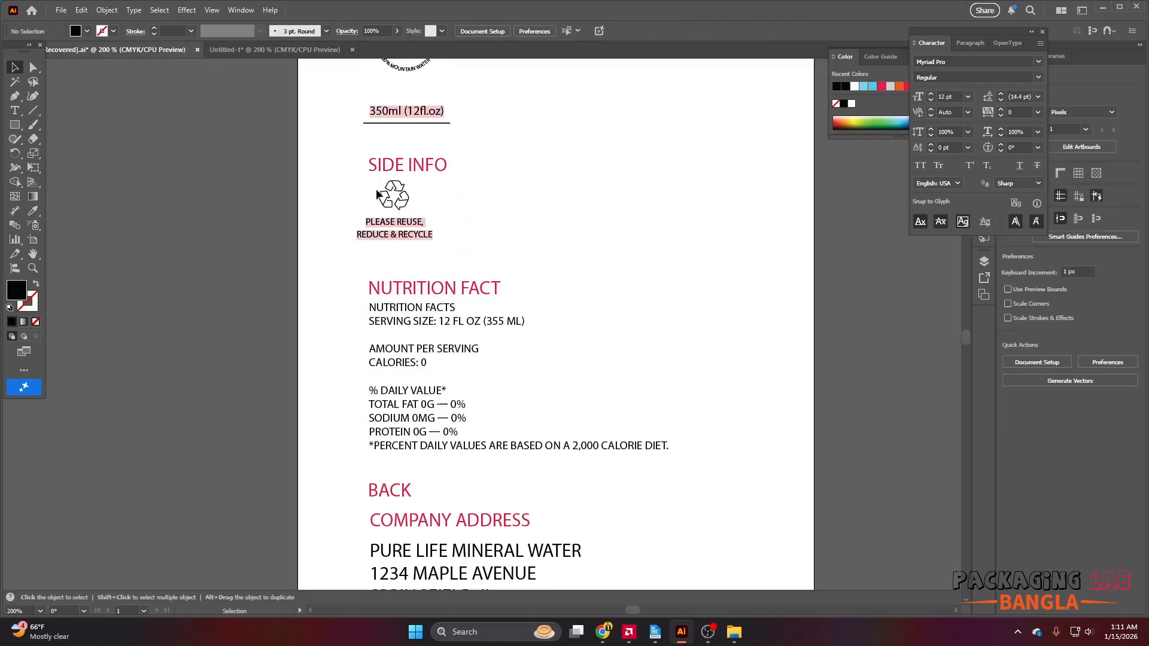
pyautogui.moveTo(439, 244); pyautogui.dragTo(439, 244)
pyautogui.moveTo(405, 222); pyautogui.dragTo(286, 53)
pyautogui.click(396, 264)
pyautogui.keyDown('shift'); pyautogui.click(385, 302); pyautogui.keyUp('shift')
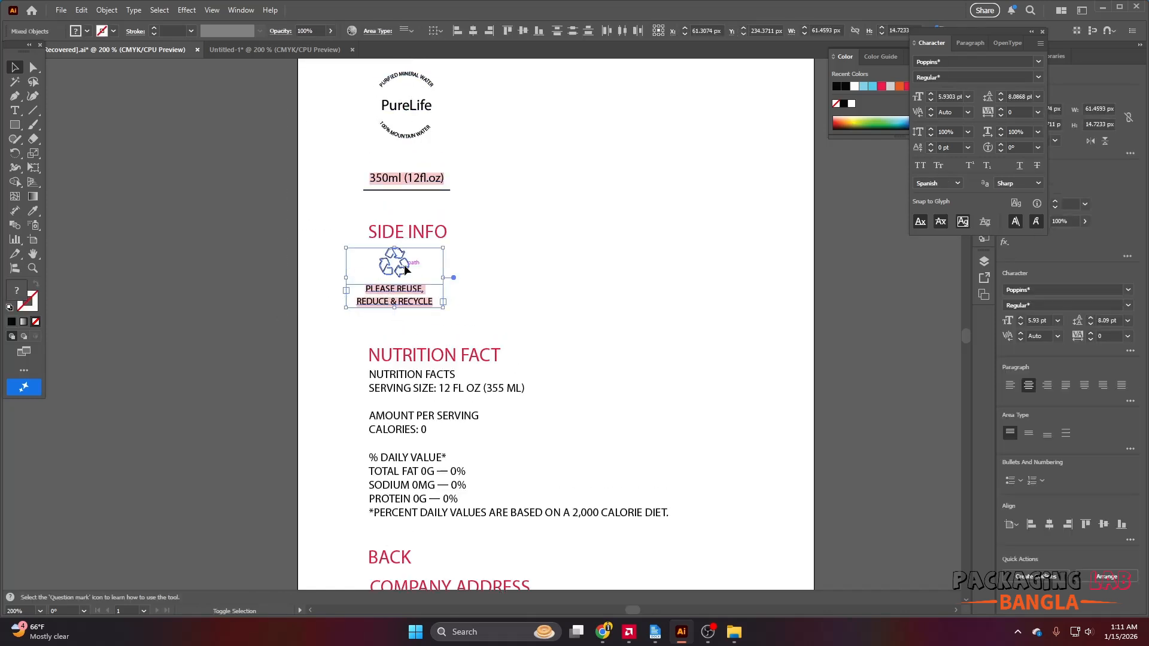
pyautogui.moveTo(405, 265); pyautogui.dragTo(636, 295)
# Scale the recycling icon and text down to about 19 mm wide and place them just below the label.
pyautogui.scroll(1, 635, 304)
pyautogui.moveTo(693, 327); pyautogui.dragTo(560, 419)
pyautogui.moveTo(681, 208); pyautogui.dragTo(684, 262)
pyautogui.scroll(4, 686, 359)
pyautogui.click(685, 456)
# Change the recycling text's font to Myriad Variable Concept.
pyautogui.click(517, 471)
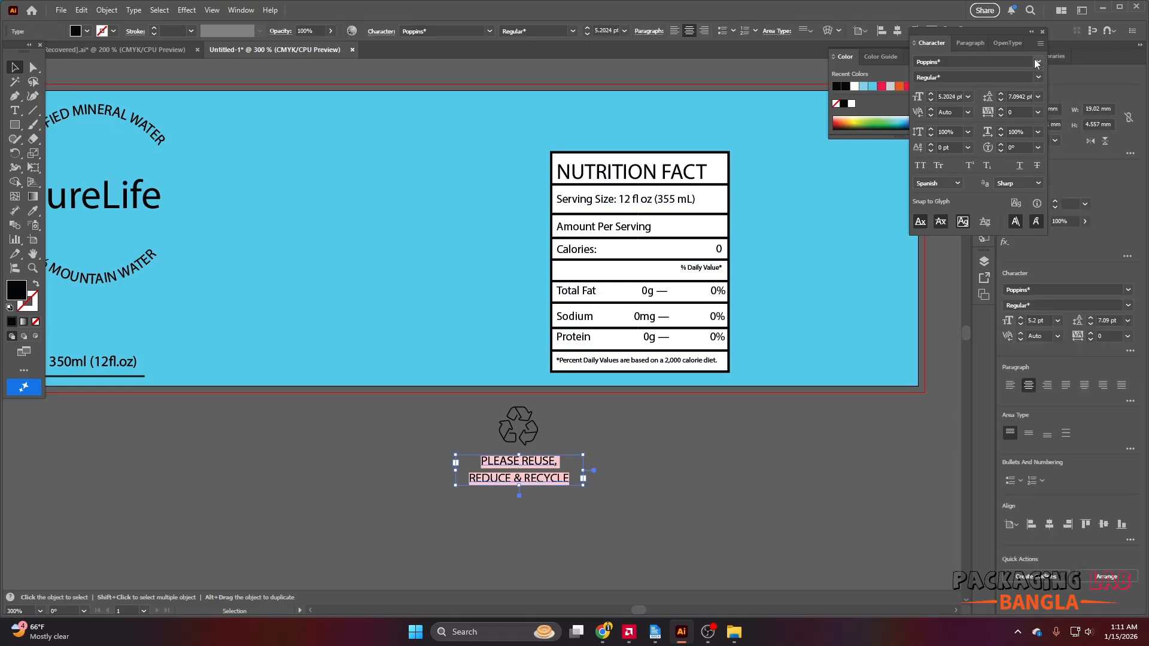
pyautogui.click(1038, 62)
pyautogui.click(1008, 174)
pyautogui.click(616, 427)
# Move the recycling icon and text above the nutrition table and scale them down to about 11 mm wide.
pyautogui.click(515, 439)
pyautogui.click(526, 462)
pyautogui.keyDown('shift'); pyautogui.click(528, 441); pyautogui.keyUp('shift')
pyautogui.moveTo(537, 460); pyautogui.dragTo(652, 124)
pyautogui.scroll(4, 664, 149)
pyautogui.moveTo(698, 264)
pyautogui.mouseDown()
pyautogui.moveTo(673, 249)
pyautogui.moveTo(654, 259)
pyautogui.moveTo(687, 267)
pyautogui.mouseUp()
pyautogui.scroll(1, 652, 255)
pyautogui.click(576, 189)
pyautogui.scroll(-1, 575, 189)
pyautogui.scroll(1, 622, 214)
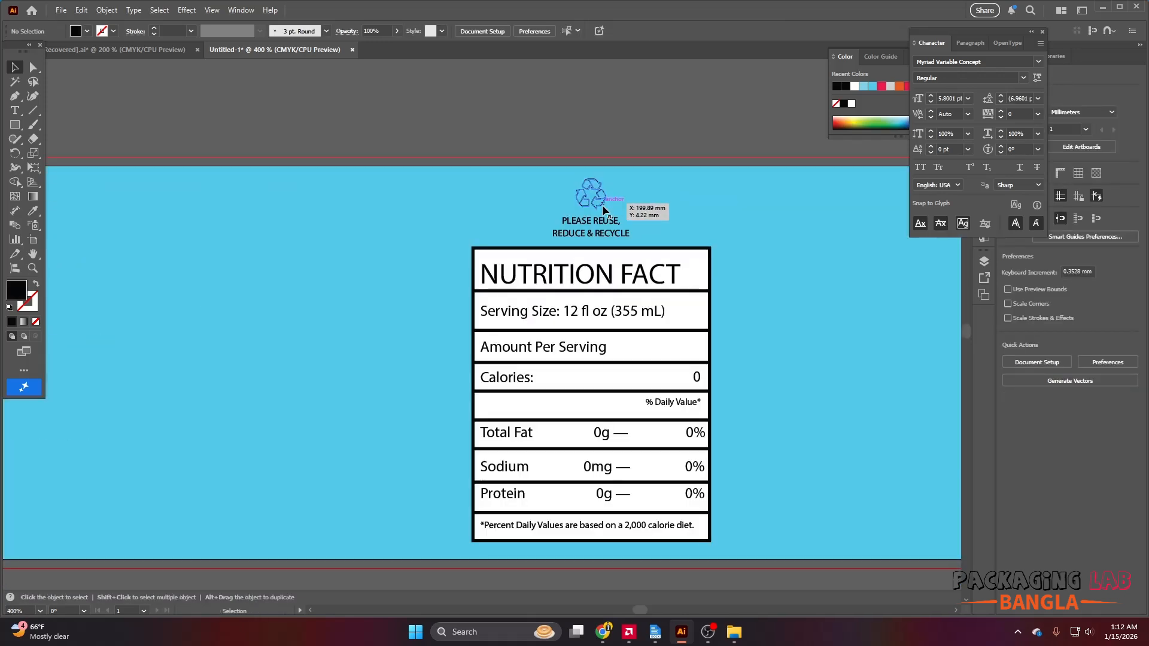
# Set the fill of the "PLEASE REUSE, REDUCE & RECYCLE" text to white.
pyautogui.scroll(-1, 622, 214)
pyautogui.click(608, 205)
pyautogui.keyDown('shift'); pyautogui.click(605, 226); pyautogui.keyUp('shift')
pyautogui.scroll(1, 605, 228)
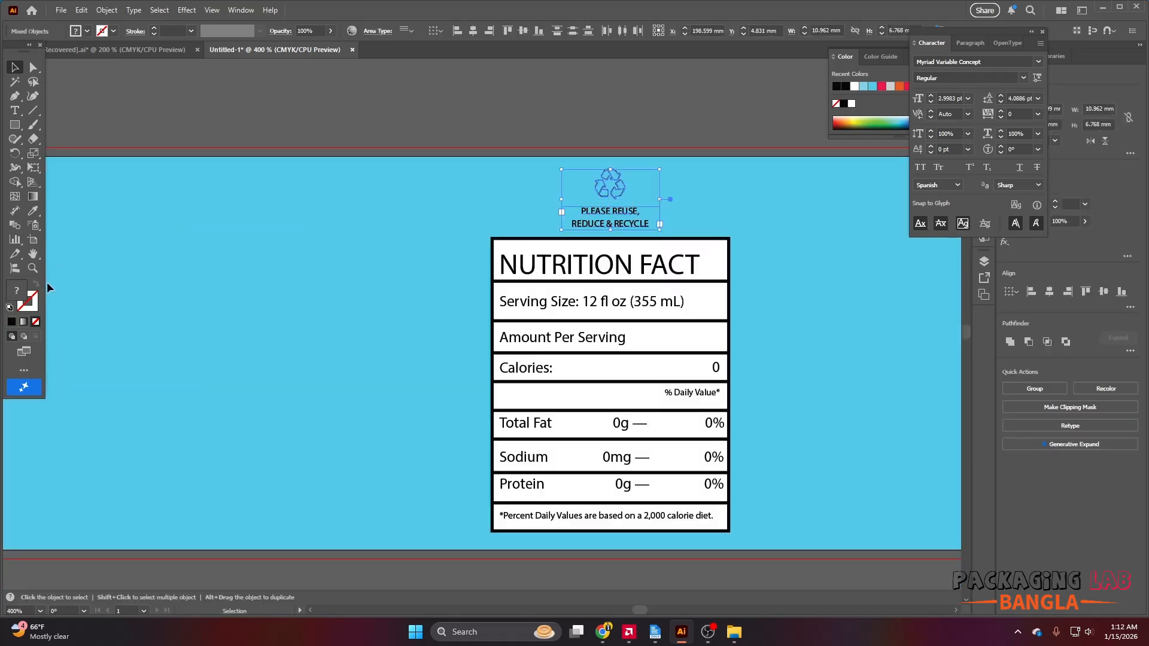
pyautogui.click(419, 230)
pyautogui.click(589, 212)
pyautogui.doubleClick(17, 291)
pyautogui.moveTo(628, 353); pyautogui.dragTo(568, 310)
pyautogui.click(892, 333)
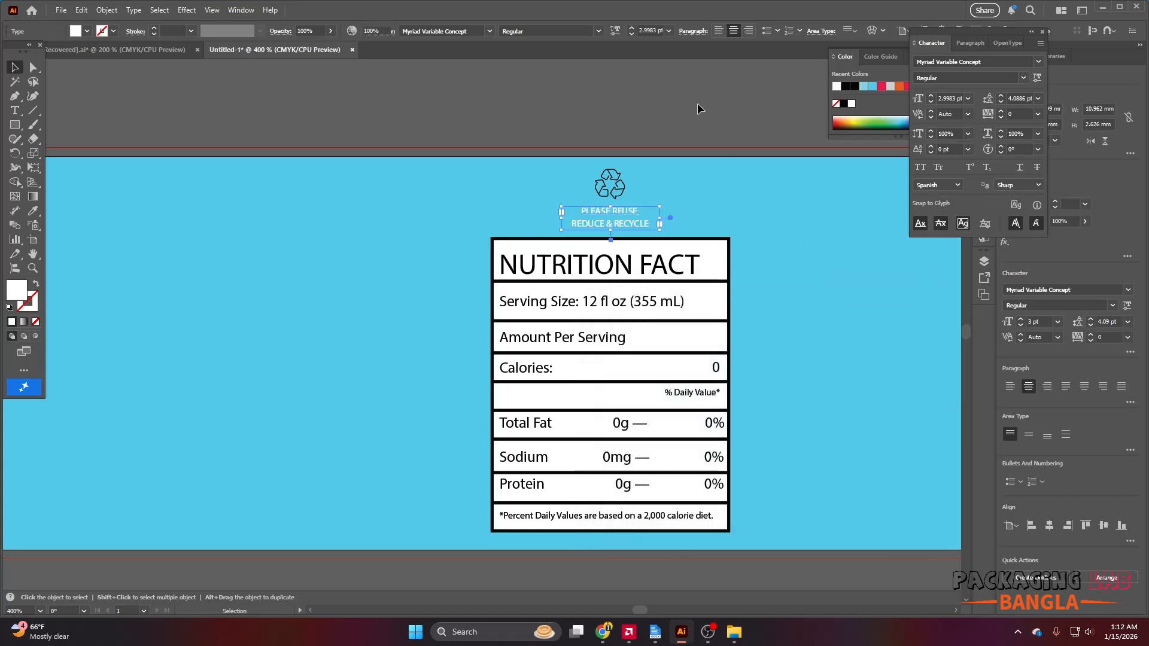
# Set the recycling icon's fill to white.
pyautogui.click(701, 107)
pyautogui.click(608, 183)
pyautogui.doubleClick(17, 290)
pyautogui.moveTo(634, 347); pyautogui.dragTo(574, 311)
pyautogui.click(892, 334)
pyautogui.click(723, 98)
# Set the fill of the PureLife logo name and its two curved texts to white.
pyautogui.scroll(-3, 761, 244)
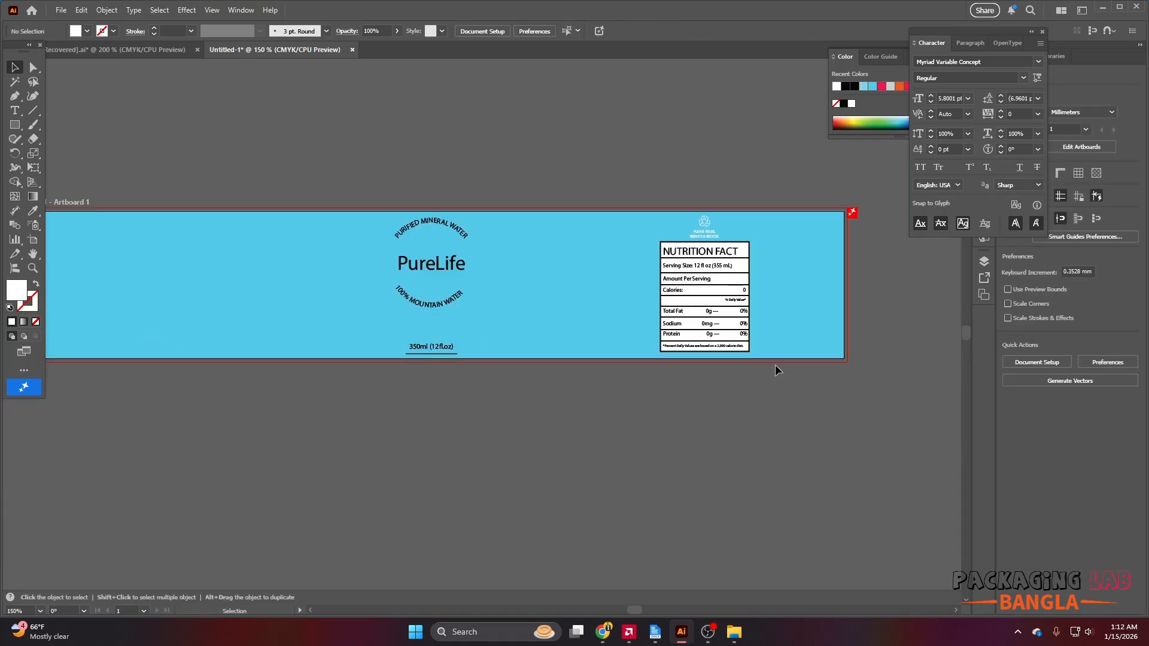
pyautogui.moveTo(485, 274); pyautogui.dragTo(538, 318)
pyautogui.scroll(2, 510, 315)
pyautogui.click(506, 237)
pyautogui.keyDown('shift'); pyautogui.click(463, 461); pyautogui.keyUp('shift')
pyautogui.click(313, 218)
pyautogui.click(383, 233)
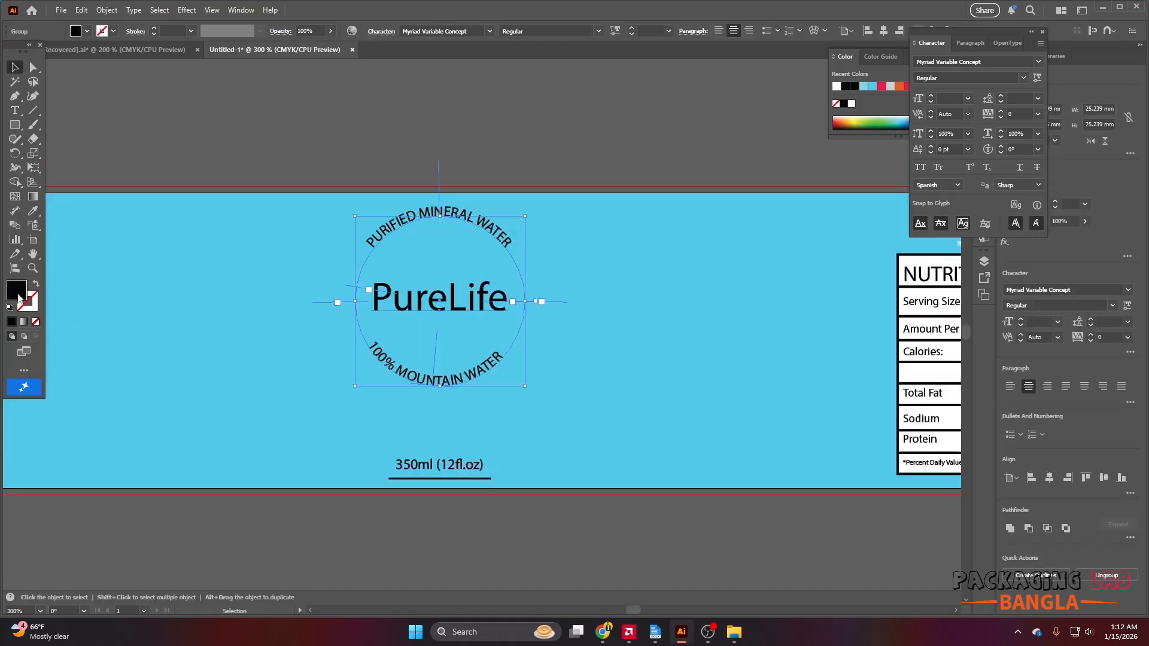
pyautogui.doubleClick(19, 298)
pyautogui.moveTo(631, 348); pyautogui.dragTo(575, 311)
pyautogui.click(892, 333)
pyautogui.click(728, 167)
# Set the fill of the "350ml (12fl.oz)" volume text to white.
pyautogui.scroll(-2, 688, 209)
pyautogui.doubleClick(468, 410)
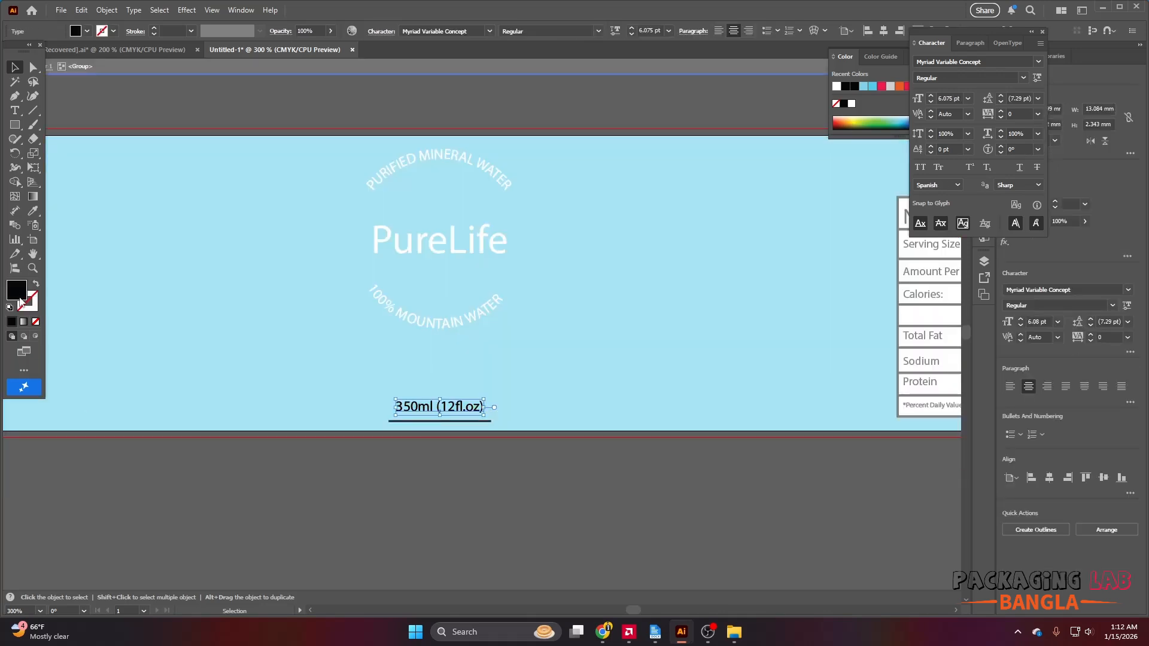
pyautogui.doubleClick(19, 299)
pyautogui.moveTo(631, 348)
pyautogui.mouseDown()
pyautogui.moveTo(599, 315)
pyautogui.moveTo(605, 304)
pyautogui.mouseUp()
pyautogui.click(890, 333)
pyautogui.doubleClick(585, 79)
pyautogui.click(482, 420)
pyautogui.doubleClick(34, 298)
pyautogui.click(886, 333)
pyautogui.hotkey('ctrl', 'z')
pyautogui.click(486, 481)
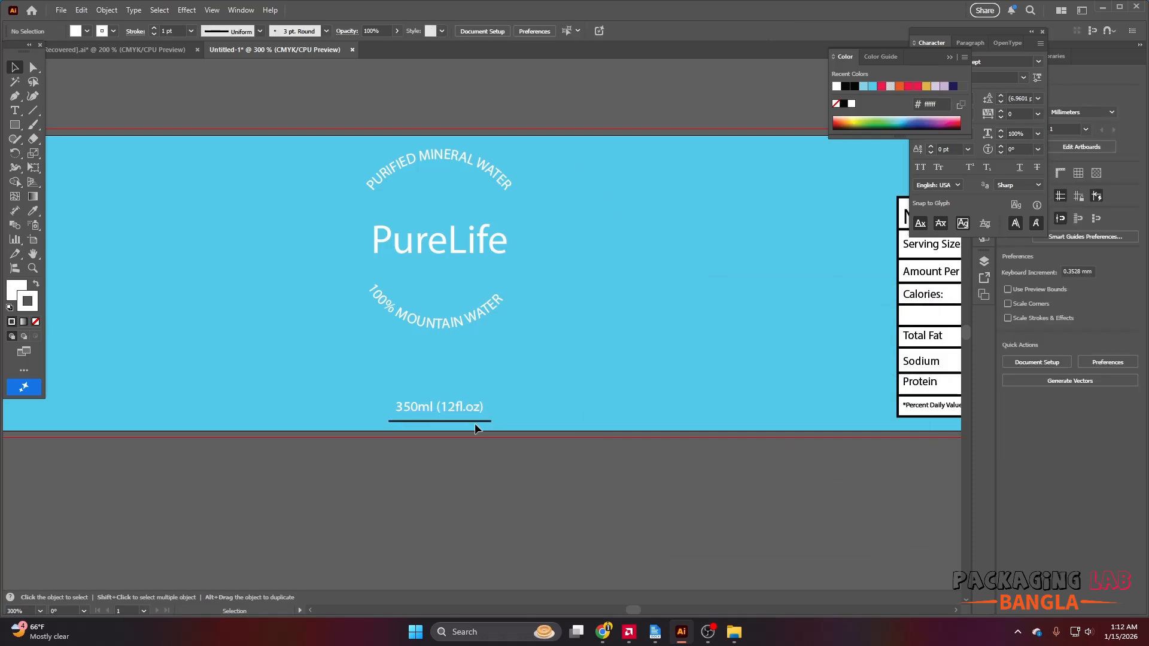
# Set the stroke of the line under the volume text to white (ffffff).
pyautogui.click(475, 421)
pyautogui.doubleClick(412, 421)
pyautogui.click(412, 421)
pyautogui.doubleClick(34, 302)
pyautogui.moveTo(628, 346); pyautogui.dragTo(599, 311)
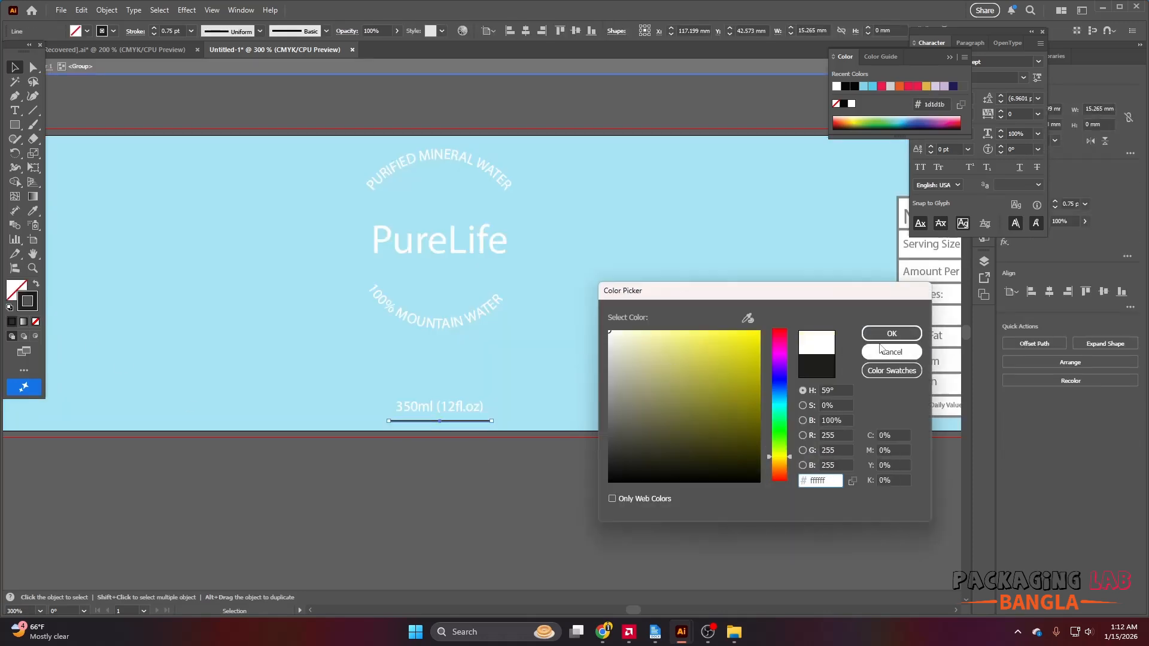
pyautogui.click(883, 335)
pyautogui.doubleClick(595, 72)
pyautogui.click(594, 75)
# Enlarge the recycling icon and text and fit them between the label's upper edge and the nutrition table.
pyautogui.scroll(-2, 540, 322)
pyautogui.hscroll(3, 540, 321)
pyautogui.scroll(2, 682, 268)
pyautogui.click(655, 239)
pyautogui.scroll(1, 641, 221)
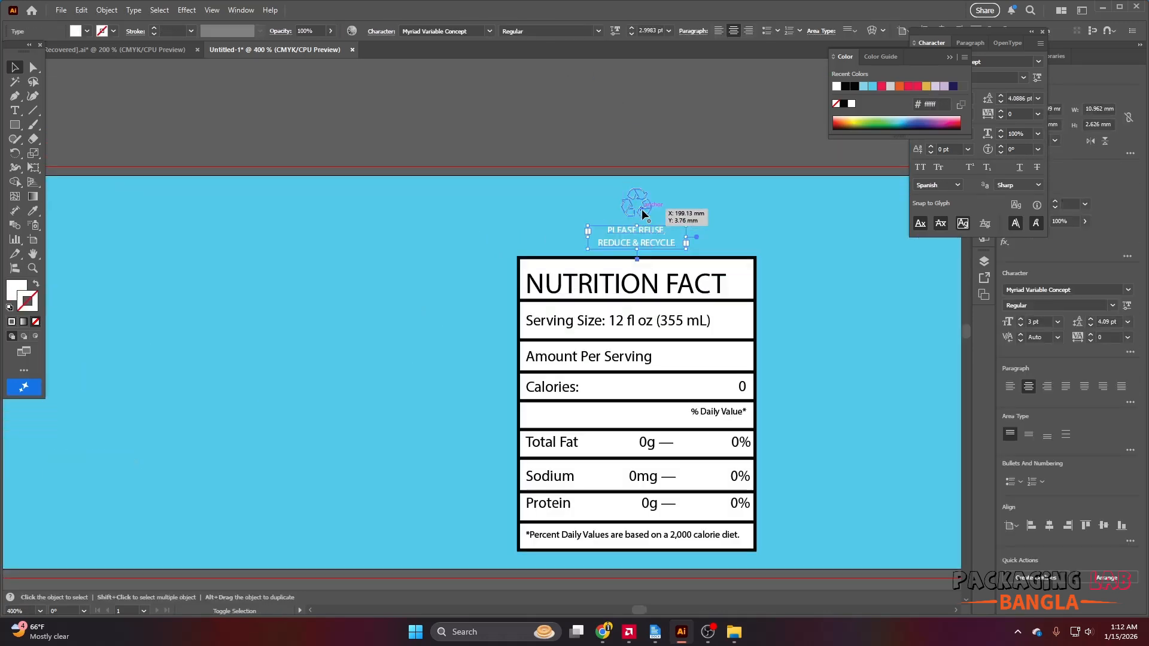
pyautogui.keyDown('shift'); pyautogui.click(642, 214); pyautogui.keyUp('shift')
pyautogui.moveTo(686, 218); pyautogui.dragTo(700, 219)
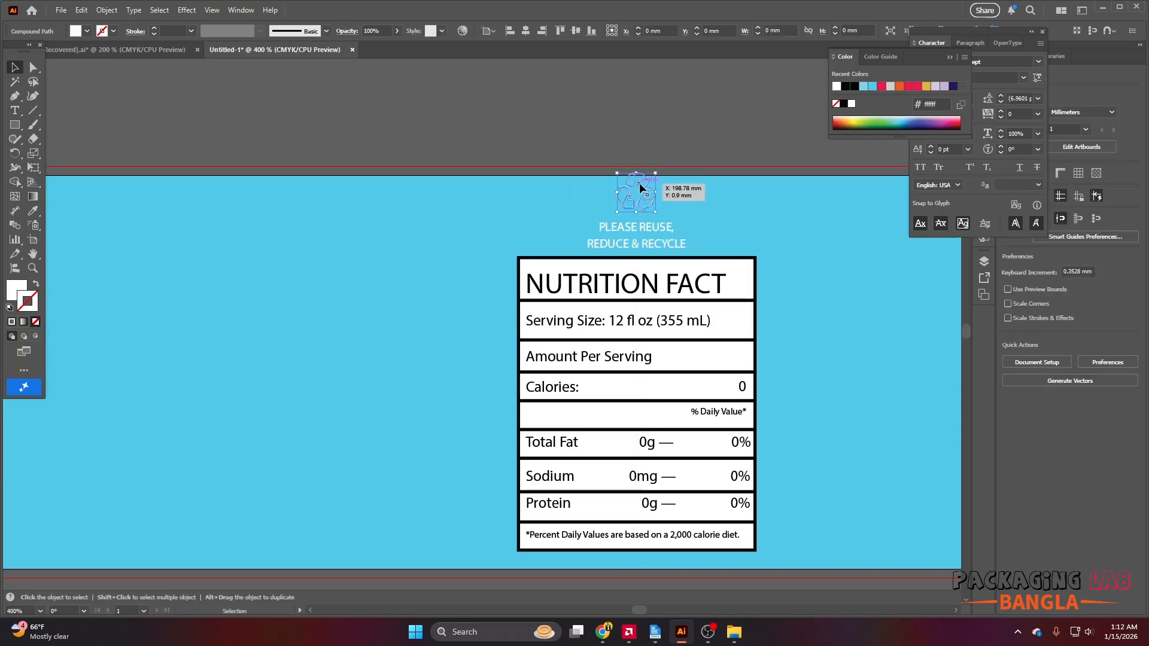
pyautogui.click(724, 275)
# Widen only the nutrition table's outer frame by extending its right side within the group.
pyautogui.scroll(-1, 681, 277)
pyautogui.doubleClick(735, 315)
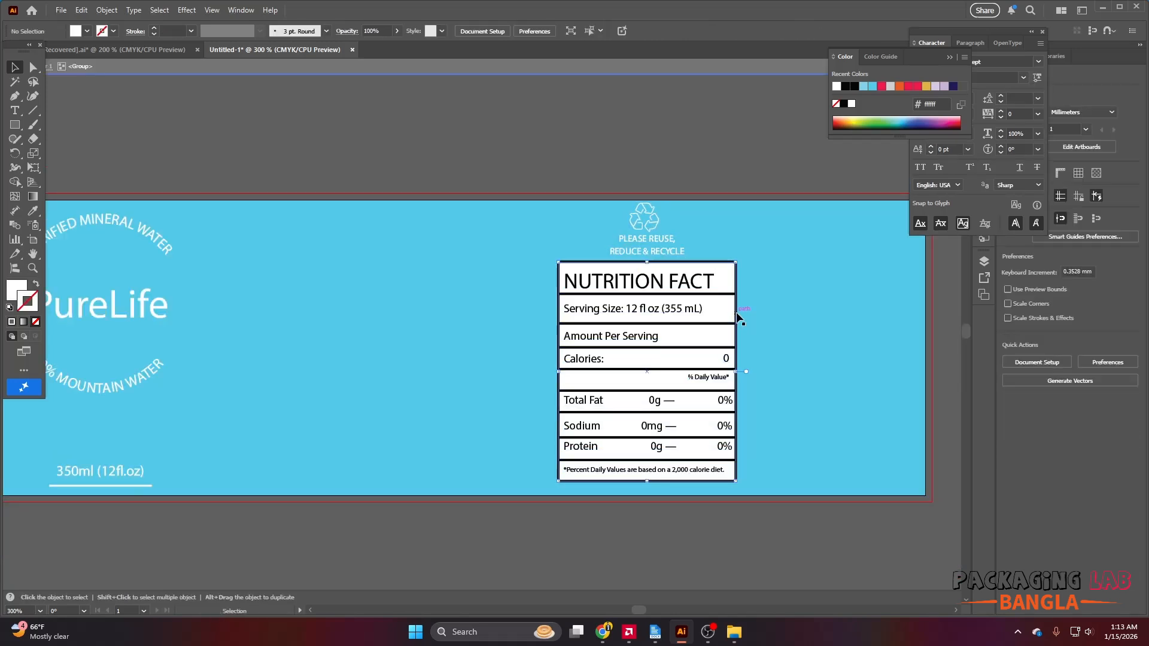
pyautogui.click(735, 317)
pyautogui.moveTo(736, 371); pyautogui.dragTo(775, 371)
pyautogui.click(791, 341)
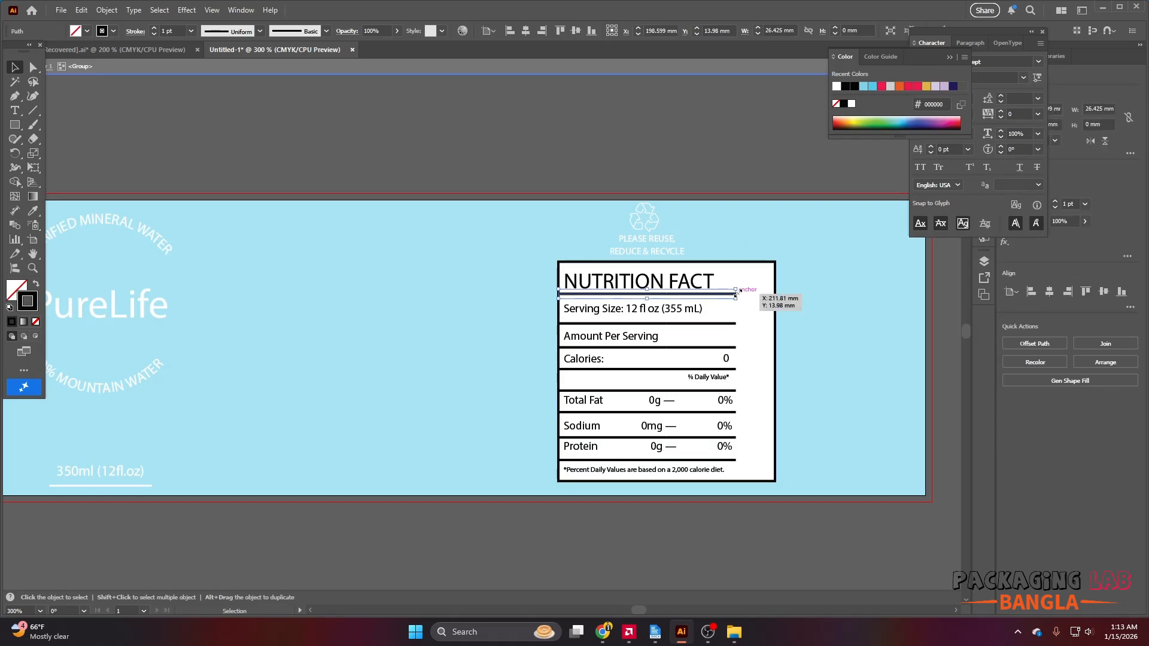
# Extend all the table's divider lines to the right edge of the widened frame.
pyautogui.scroll(1, 738, 295)
pyautogui.scroll(-1, 748, 199)
pyautogui.click(723, 340)
pyautogui.keyDown('shift'); pyautogui.click(722, 340); pyautogui.keyUp('shift')
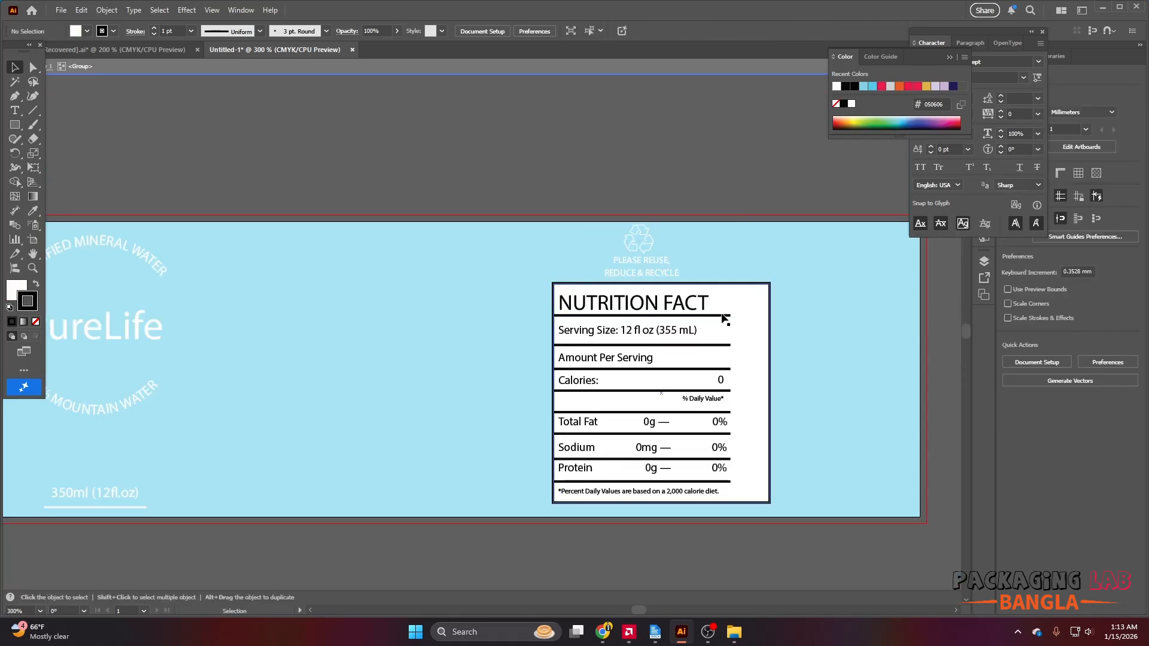
pyautogui.keyDown('shift'); pyautogui.click(725, 315); pyautogui.keyUp('shift')
pyautogui.keyDown('shift'); pyautogui.click(725, 345); pyautogui.keyUp('shift')
pyautogui.keyDown('shift'); pyautogui.click(723, 370); pyautogui.keyUp('shift')
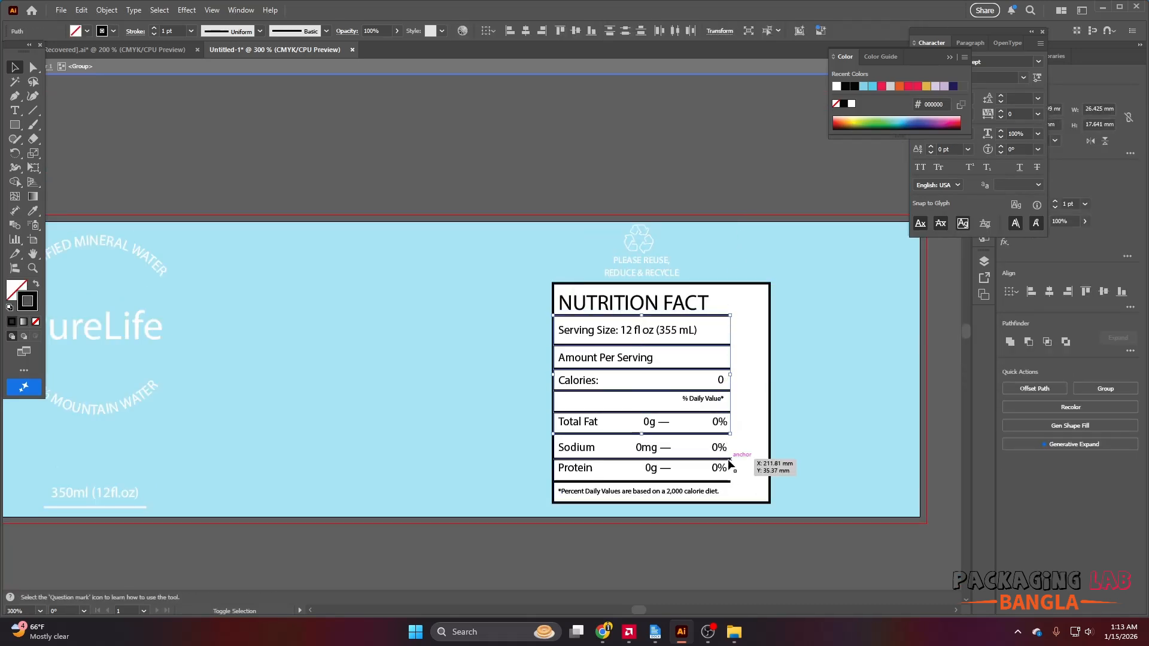
pyautogui.moveTo(769, 401); pyautogui.dragTo(770, 402)
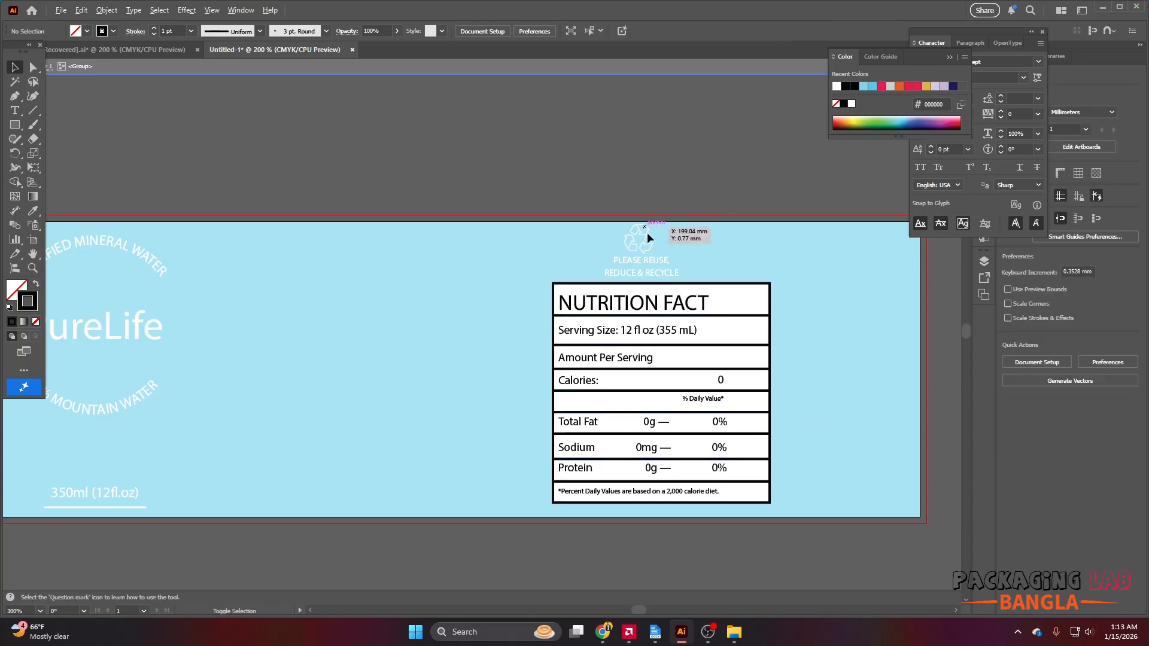
# Move the Calories value "0" and the "% Daily Value*" heading toward the table's right edge.
pyautogui.scroll(1, 647, 234)
pyautogui.click(573, 303)
pyautogui.scroll(-1, 571, 303)
pyautogui.click(716, 344)
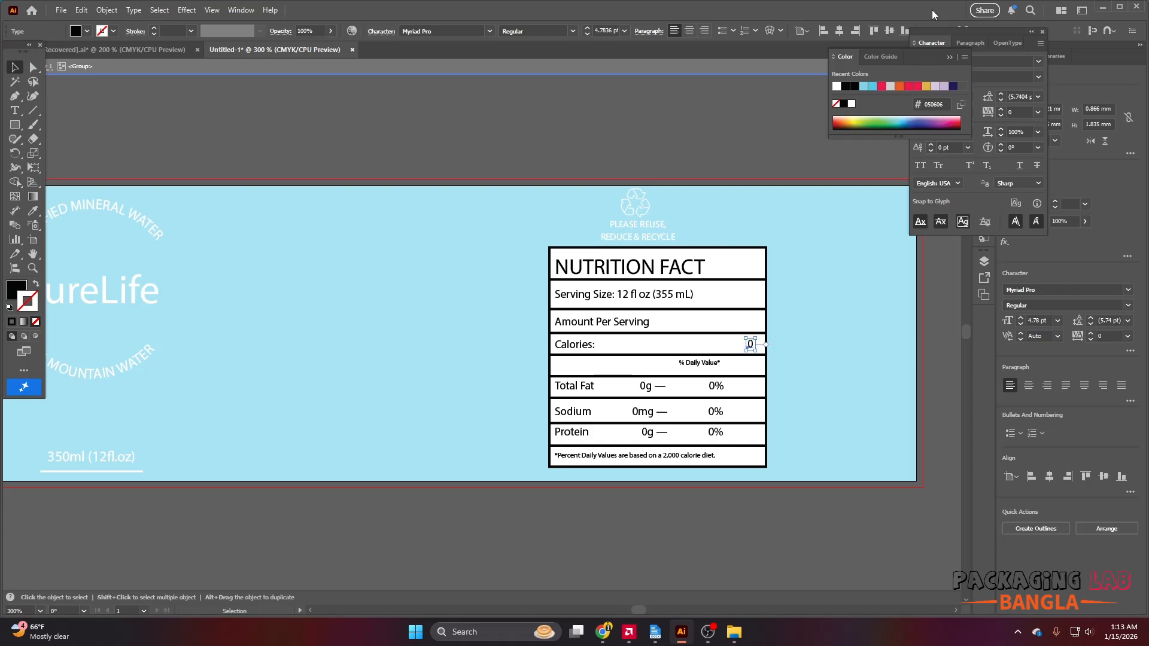
pyautogui.click(709, 362)
pyautogui.rightClick(709, 362)
pyautogui.press('Escape')
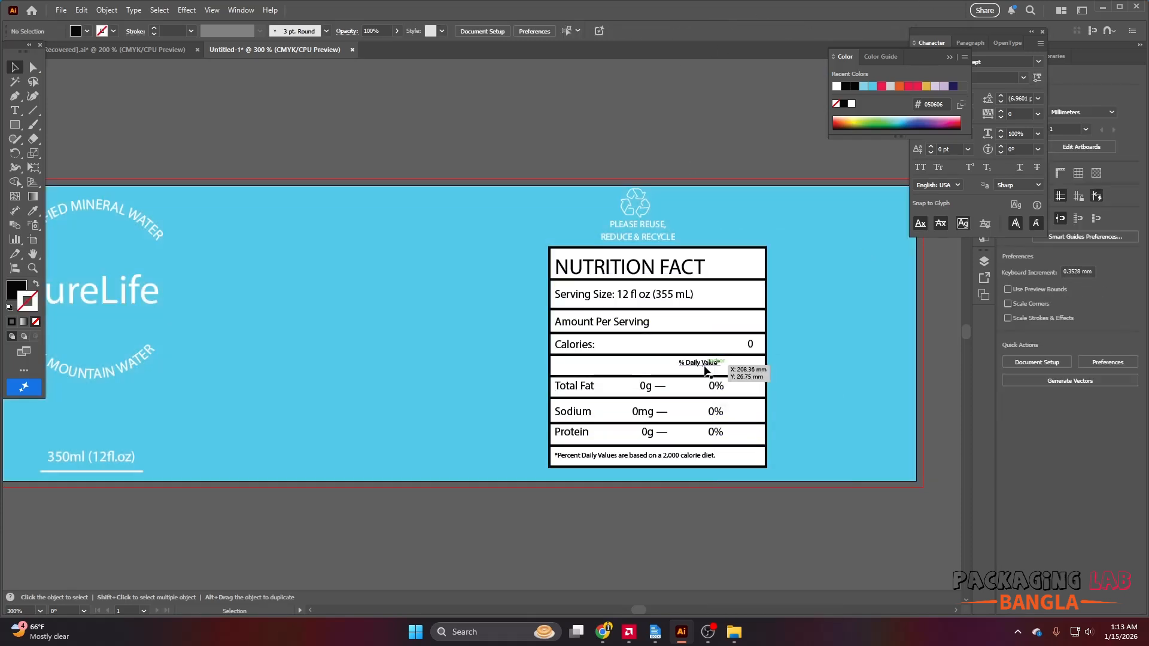
pyautogui.scroll(3, 709, 362)
pyautogui.moveTo(795, 374)
pyautogui.mouseDown()
pyautogui.moveTo(831, 391)
pyautogui.moveTo(791, 374)
pyautogui.mouseUp()
# Widen the spacing in the Total Fat, Sodium and Protein rows so their amounts and percentages sit further right.
pyautogui.click(681, 430)
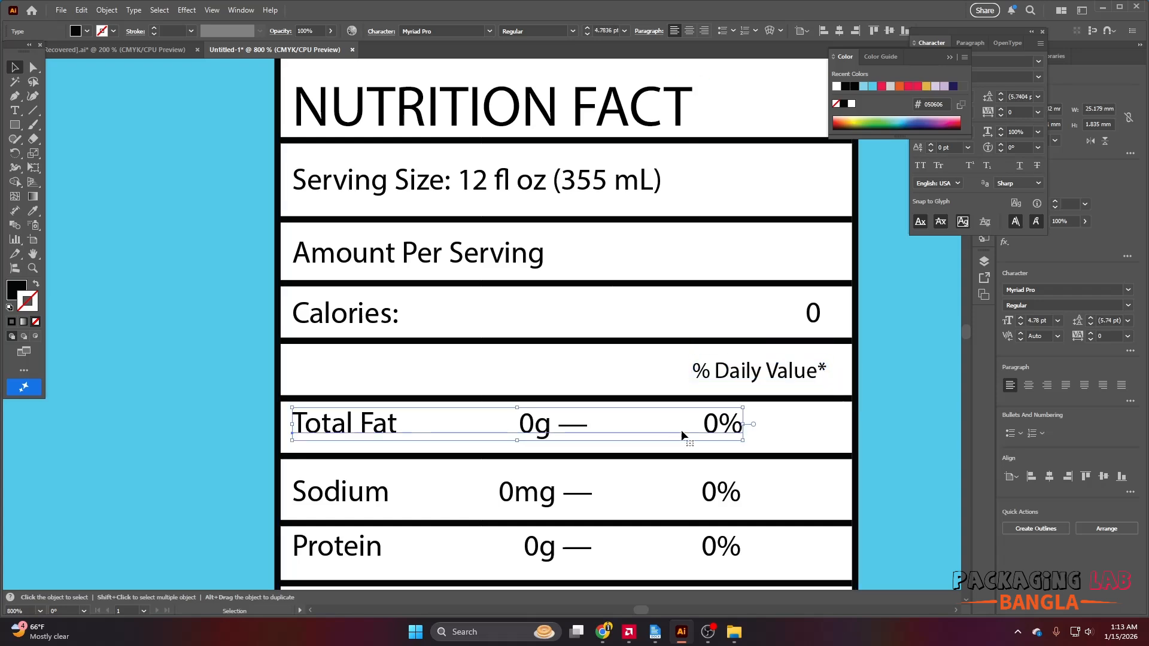
pyautogui.scroll(-1, 652, 421)
pyautogui.doubleClick(509, 367)
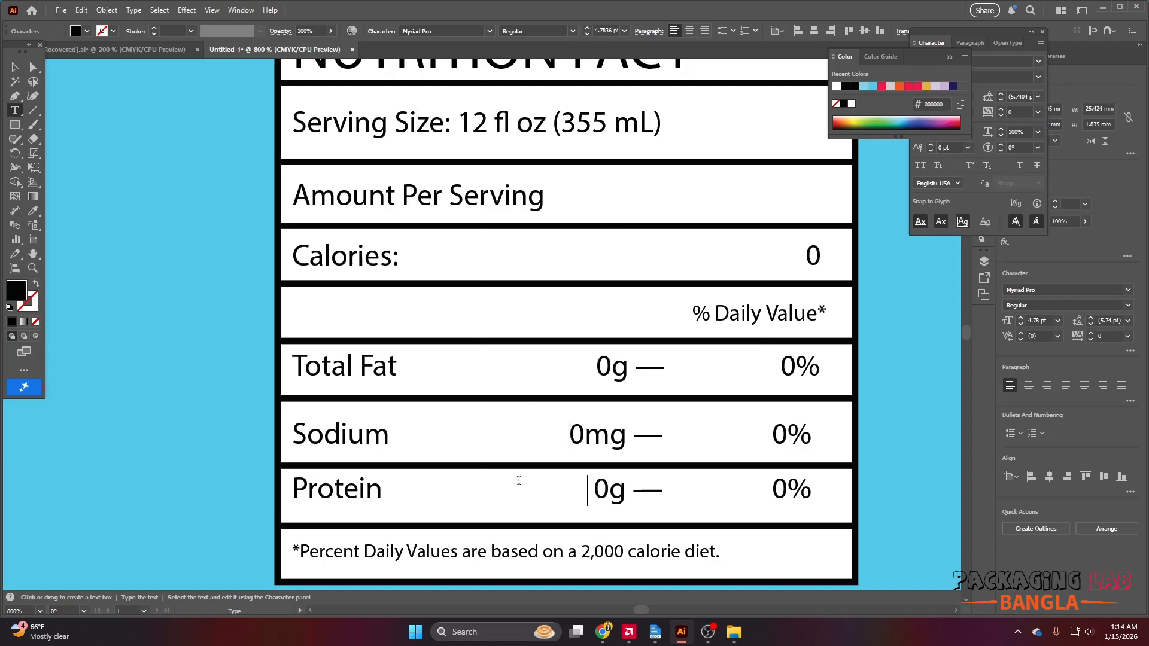
pyautogui.scroll(-3, 572, 359)
pyautogui.click(15, 68)
pyautogui.click(198, 100)
pyautogui.scroll(-1, 568, 269)
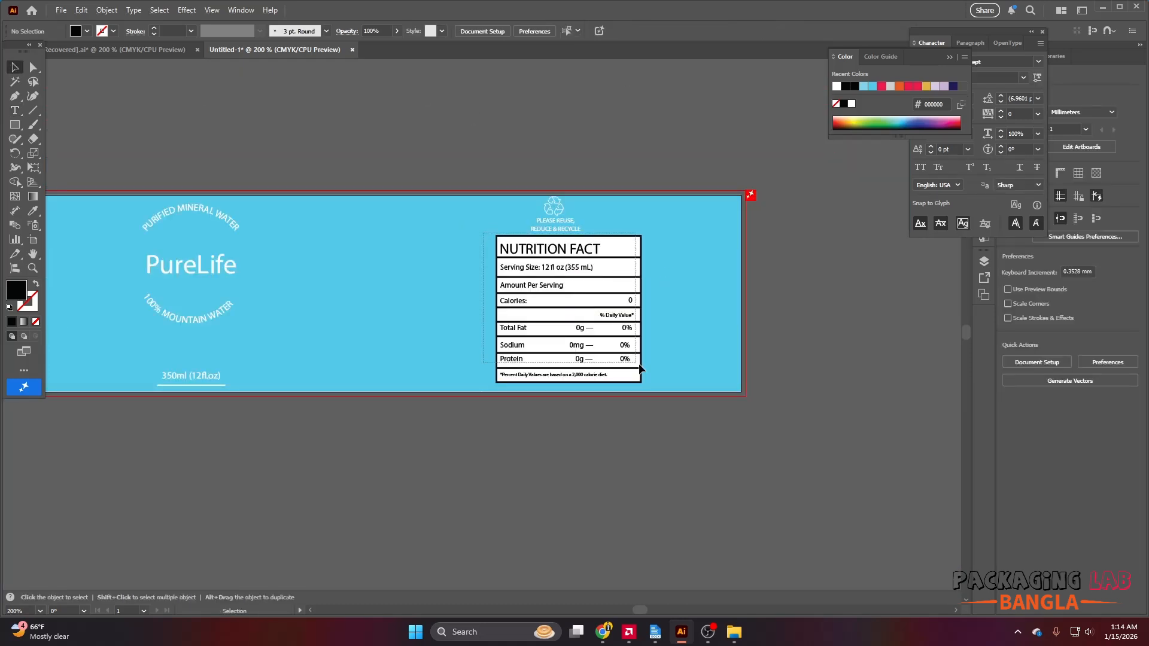
# Scale the whole nutrition table down to about 30 mm wide and move it slightly lower on the label.
pyautogui.moveTo(637, 363); pyautogui.dragTo(648, 378)
pyautogui.scroll(2, 624, 333)
pyautogui.moveTo(656, 433); pyautogui.dragTo(629, 386)
pyautogui.scroll(-2, 615, 348)
pyautogui.moveTo(592, 361); pyautogui.dragTo(593, 372)
pyautogui.click(582, 407)
# Widen the "PLEASE REUSE, REDUCE & RECYCLE" text frame to about 22.5 mm and move it down, centred just above the nutrition table.
pyautogui.scroll(4, 576, 412)
pyautogui.click(554, 293)
pyautogui.scroll(2, 553, 293)
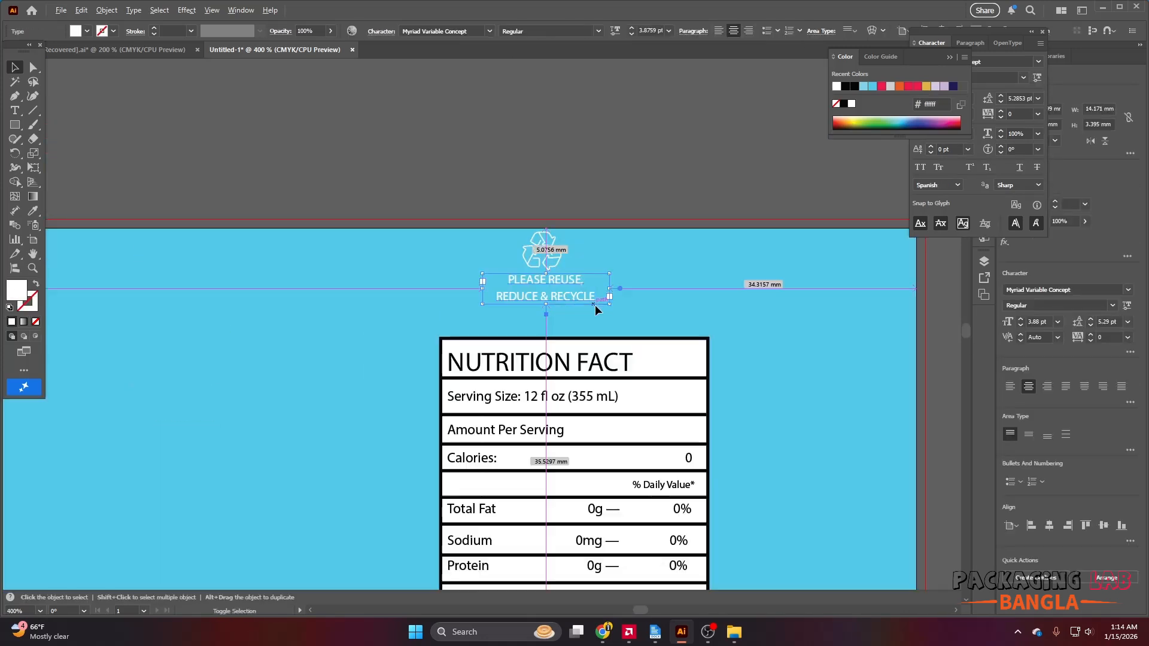
pyautogui.moveTo(633, 310); pyautogui.dragTo(656, 338)
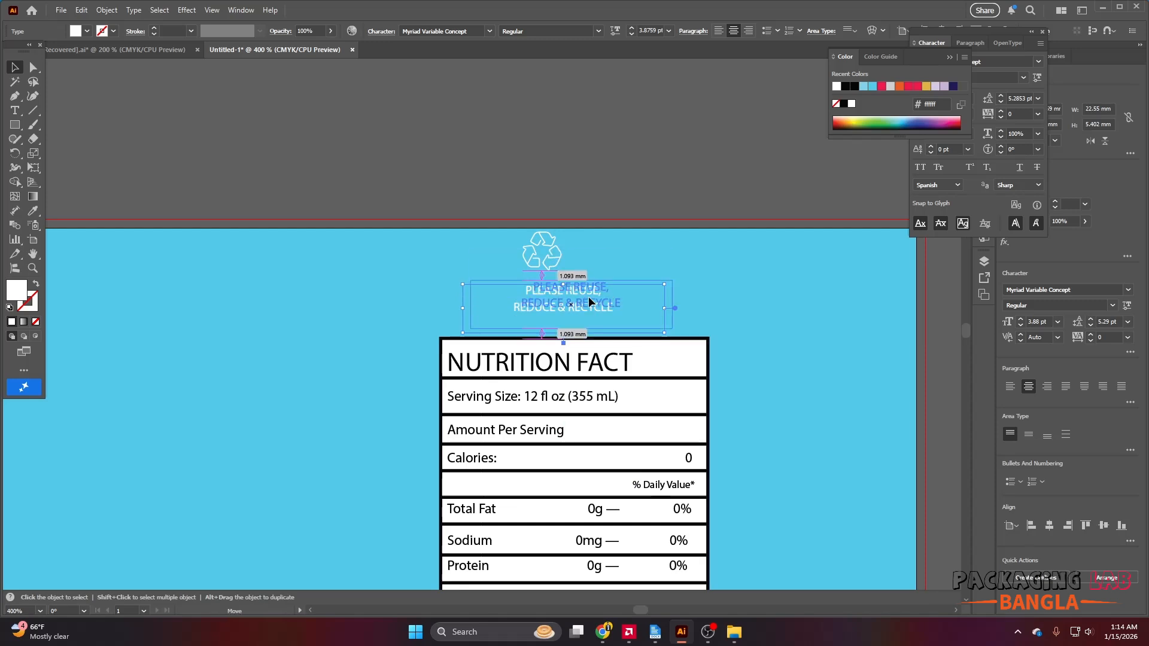
pyautogui.moveTo(587, 296); pyautogui.dragTo(588, 312)
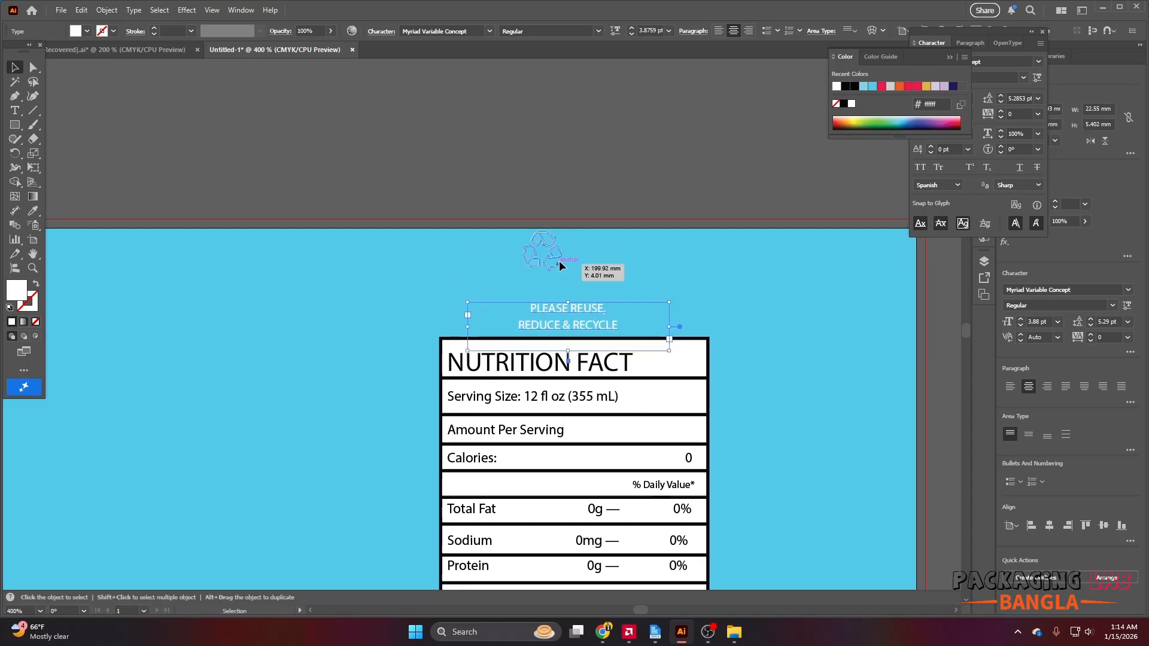
# Enlarge the recycling symbol so it sits centred above the reuse and recycle text.
pyautogui.click(558, 260)
pyautogui.scroll(1, 564, 273)
pyautogui.moveTo(561, 269); pyautogui.dragTo(595, 277)
pyautogui.click(614, 120)
# Group the recycling mark and its text with the nutrition table, and shift the group about 3.5 mm left.
pyautogui.scroll(-6, 658, 298)
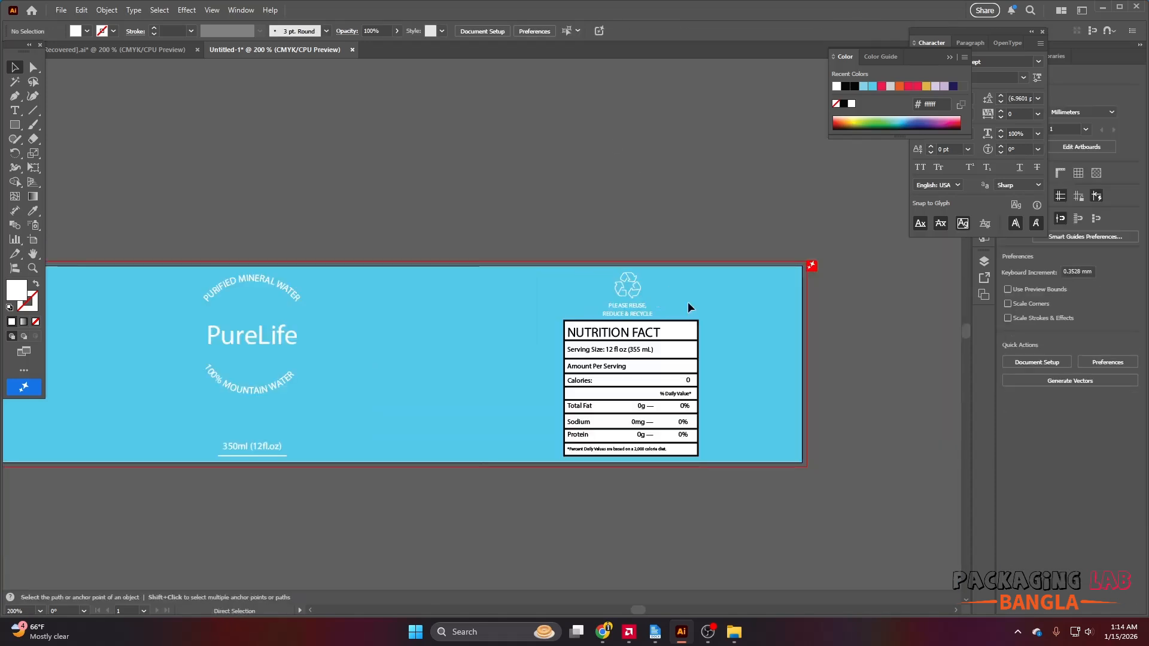
pyautogui.scroll(2, 700, 387)
pyautogui.scroll(-1, 702, 384)
pyautogui.moveTo(662, 213); pyautogui.dragTo(767, 377)
pyautogui.hotkey('ctrl', 'f')
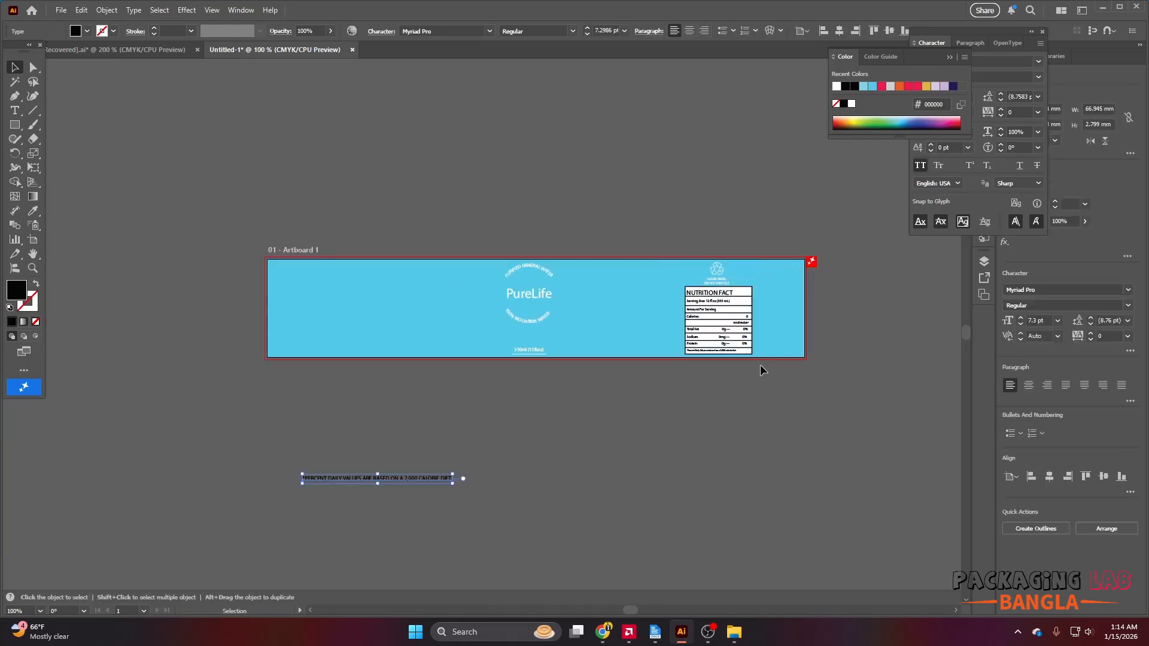
pyautogui.hotkey('ctrl', 'z')
pyautogui.moveTo(724, 206); pyautogui.dragTo(774, 390)
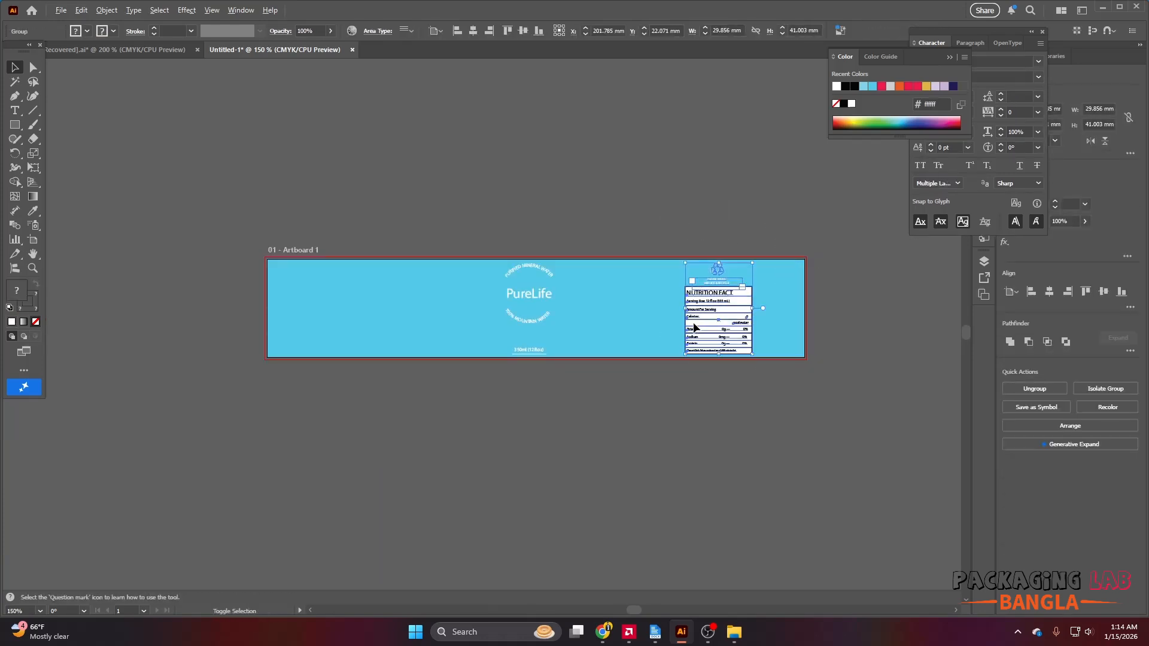
pyautogui.scroll(1, 695, 324)
pyautogui.scroll(-1, 674, 154)
# Copy the "COMPANY ADDRESS" heading text from the BACK section of the brief document.
pyautogui.click(153, 50)
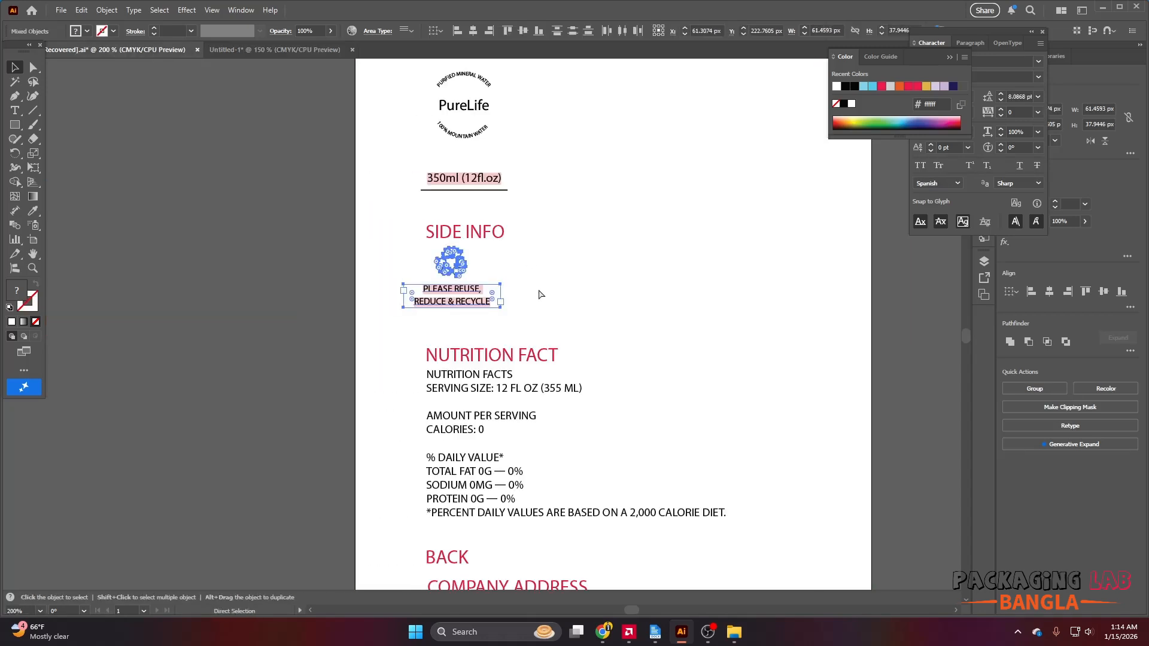
pyautogui.click(541, 293)
pyautogui.hscroll(1, 612, 373)
pyautogui.scroll(-4, 612, 374)
pyautogui.hscroll(-1, 480, 438)
pyautogui.hscroll(-1, 480, 439)
pyautogui.click(578, 361)
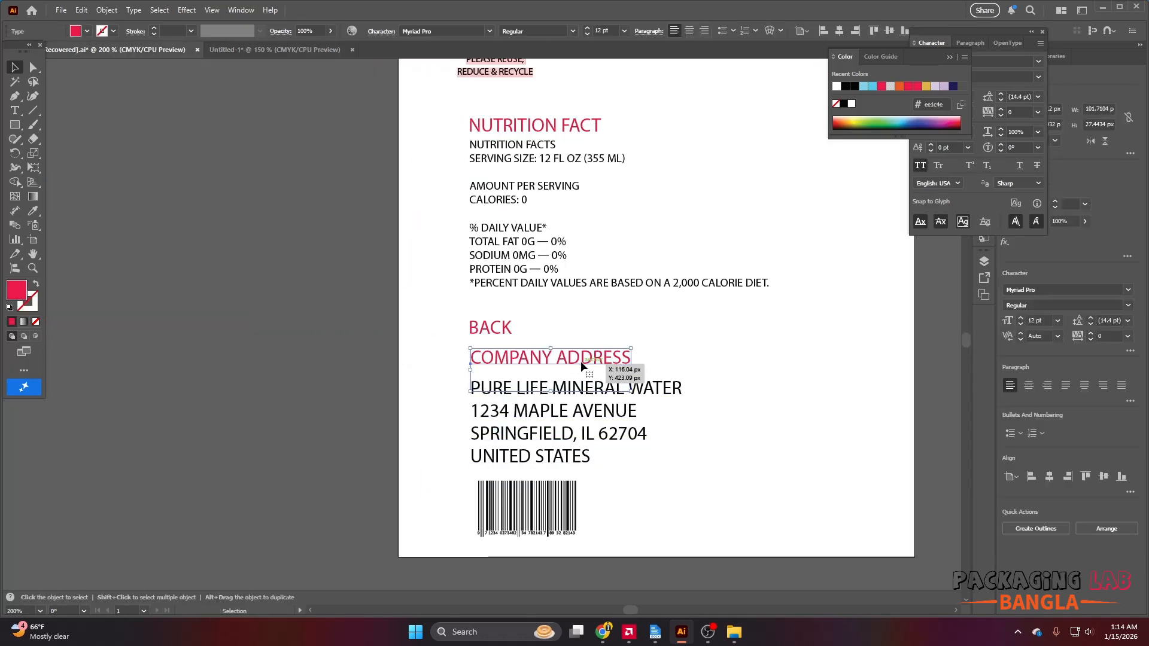
pyautogui.tripleClick(514, 359)
pyautogui.hotkey('ctrl', 'c')
# Paste the copied heading as new text on the empty area left of the PureLife logo in the label document.
pyautogui.click(275, 50)
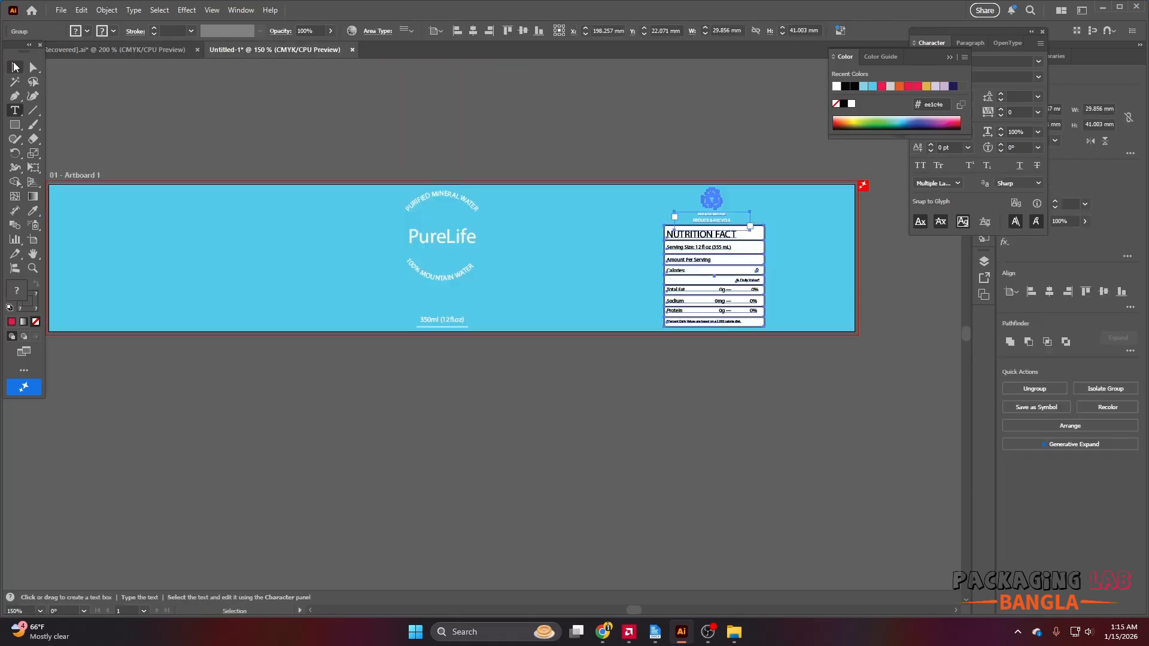
pyautogui.click(18, 112)
pyautogui.scroll(2, 329, 230)
pyautogui.click(314, 237)
pyautogui.hotkey('ctrl', 'v')
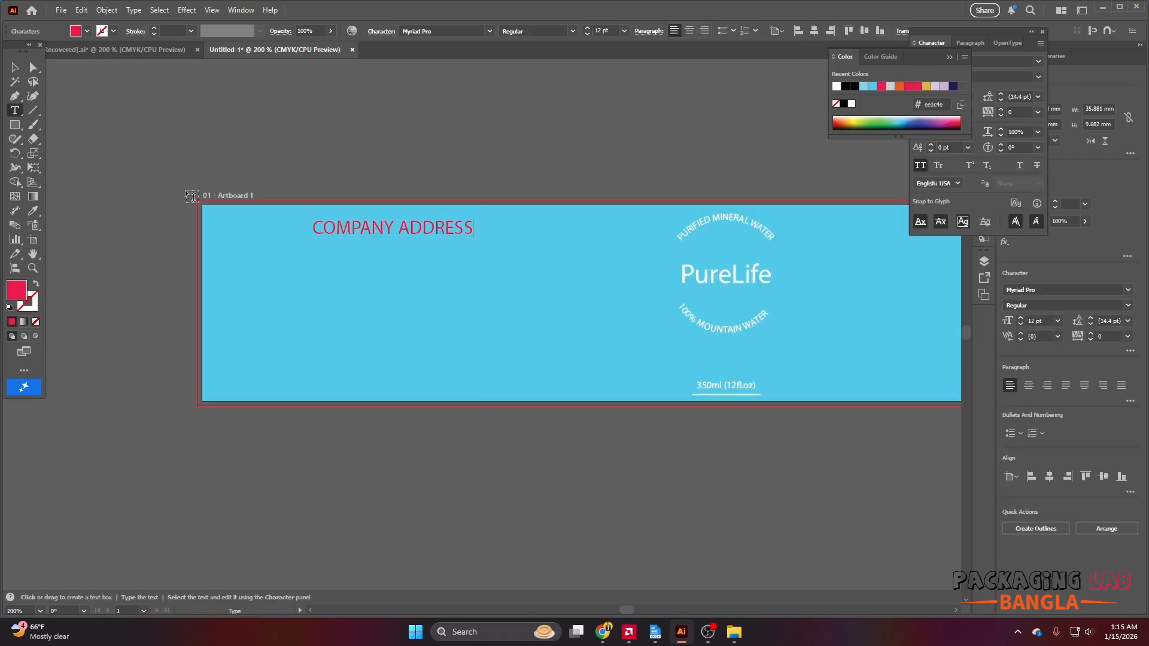
# Apply the recycling text's white type style to the Company Address heading with the Eyedropper.
pyautogui.click(14, 68)
pyautogui.scroll(-1, 393, 230)
pyautogui.click(35, 211)
pyautogui.click(913, 244)
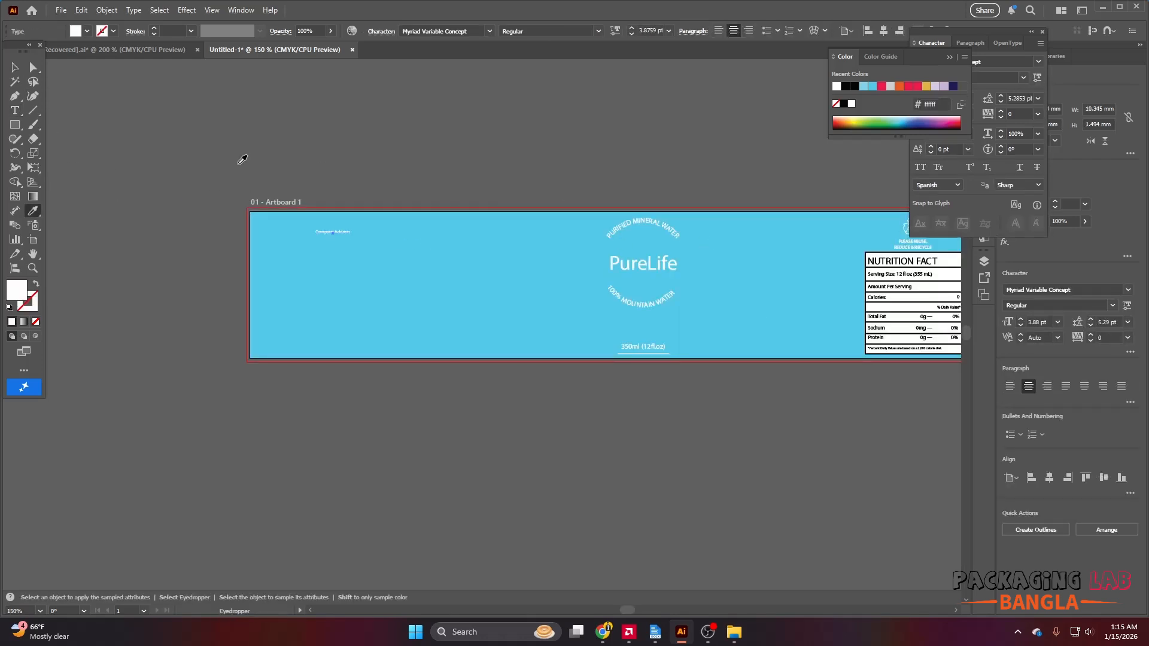
pyautogui.click(16, 67)
# Scale the Company Address heading up to about 34 mm wide.
pyautogui.scroll(1, 351, 243)
pyautogui.moveTo(347, 233); pyautogui.dragTo(378, 241)
pyautogui.scroll(-2, 386, 238)
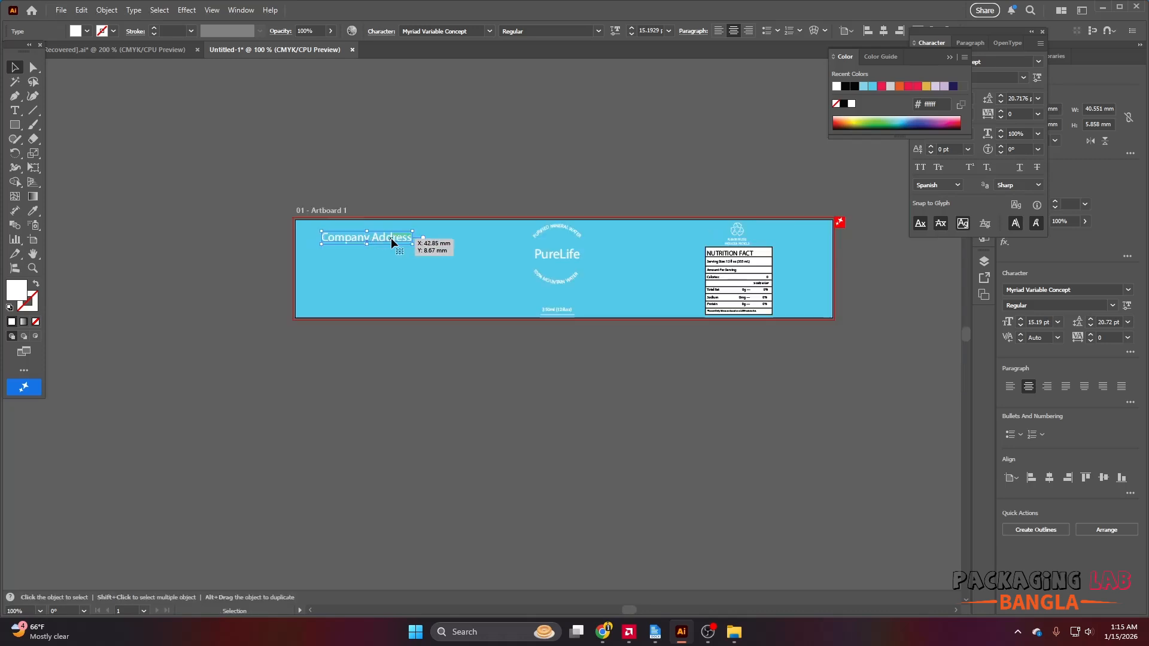
pyautogui.scroll(2, 390, 238)
pyautogui.moveTo(445, 264); pyautogui.dragTo(430, 256)
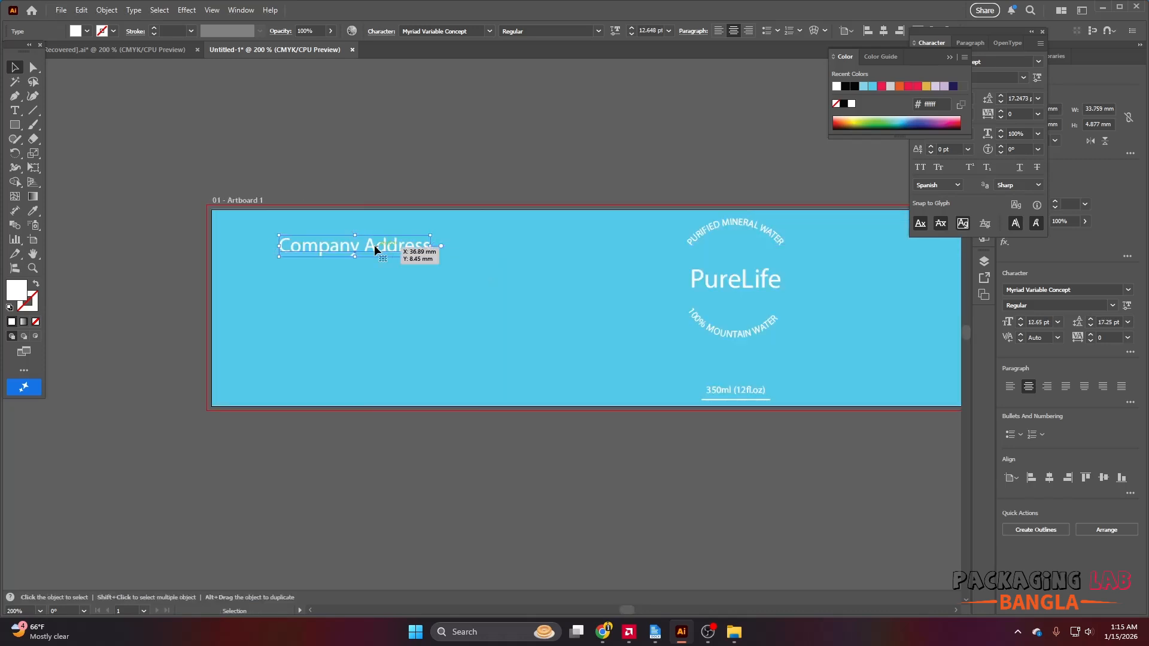
# Check the NUTRITION FACT heading inside its group for comparison, and set the Company Address heading's font size to 9 pt.
pyautogui.scroll(-2, 365, 247)
pyautogui.scroll(2, 737, 243)
pyautogui.doubleClick(741, 276)
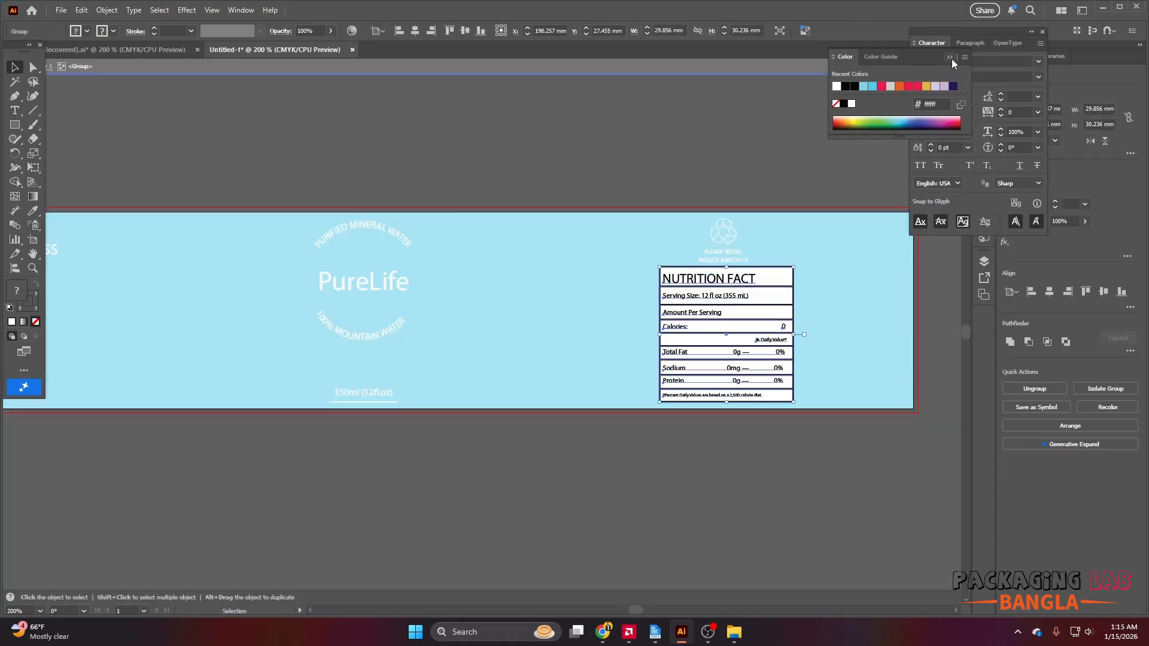
pyautogui.click(951, 59)
pyautogui.doubleClick(709, 279)
pyautogui.doubleClick(677, 98)
pyautogui.scroll(-1, 718, 200)
pyautogui.click(194, 238)
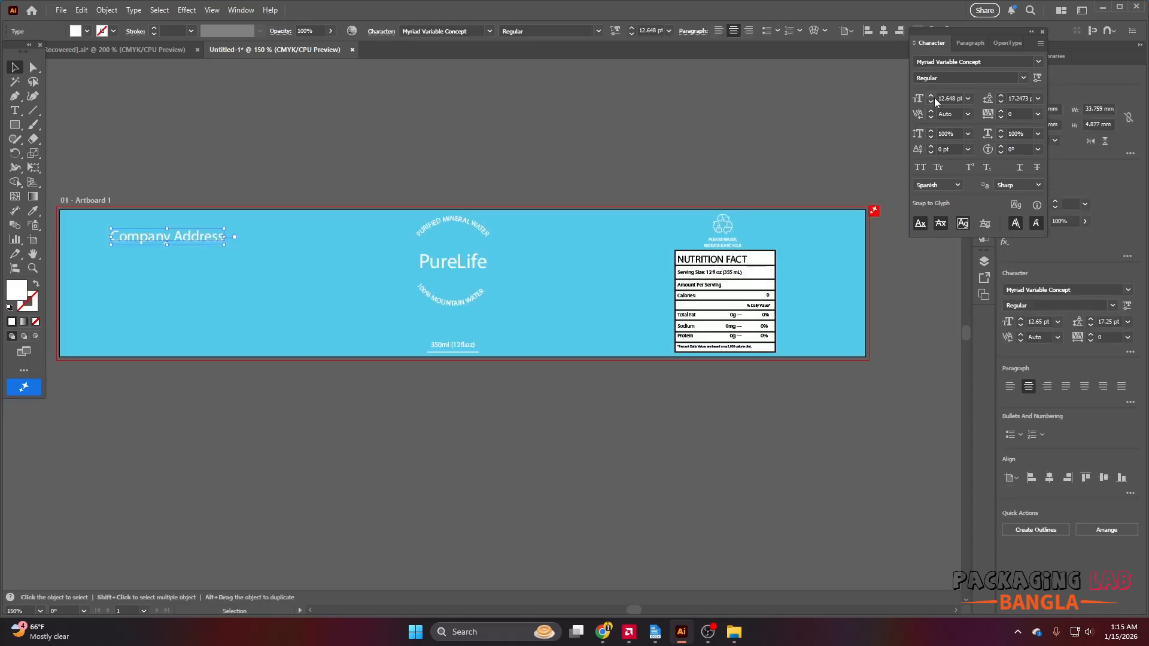
pyautogui.doubleClick(930, 102)
pyautogui.doubleClick(930, 102)
pyautogui.click(838, 153)
# Add a colon at the end of the Company Address heading.
pyautogui.hscroll(-2, 702, 226)
pyautogui.scroll(1, 311, 237)
pyautogui.click(310, 237)
pyautogui.moveTo(311, 238); pyautogui.dragTo(310, 238)
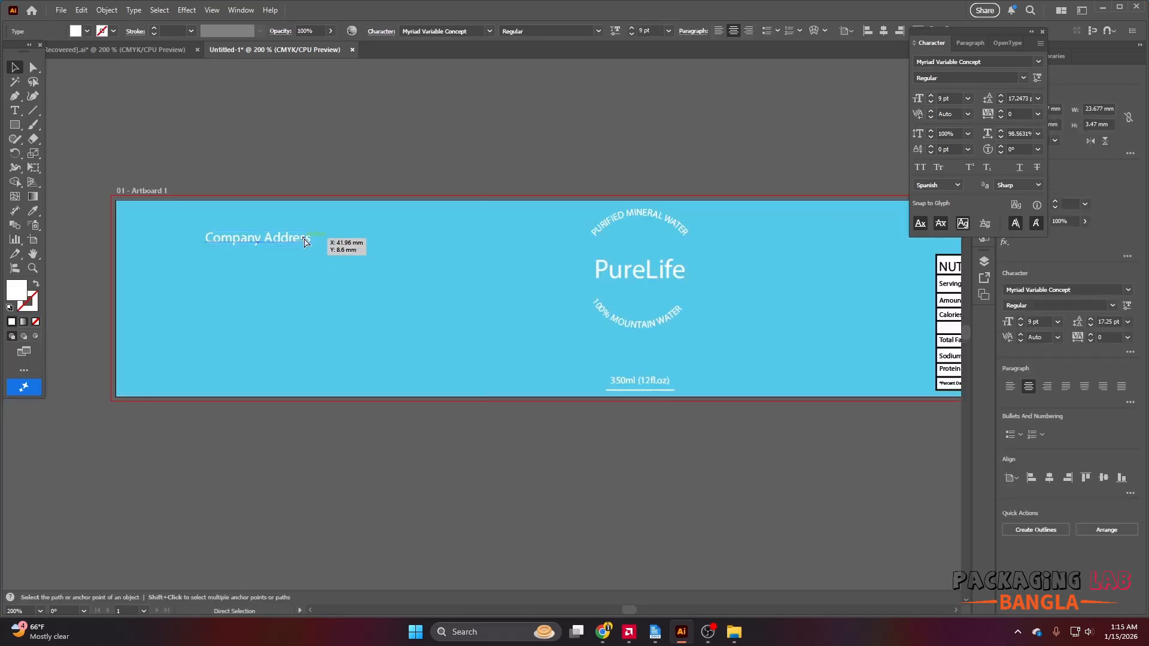
pyautogui.scroll(3, 293, 246)
pyautogui.tripleClick(293, 224)
pyautogui.click(344, 220)
pyautogui.write(':')
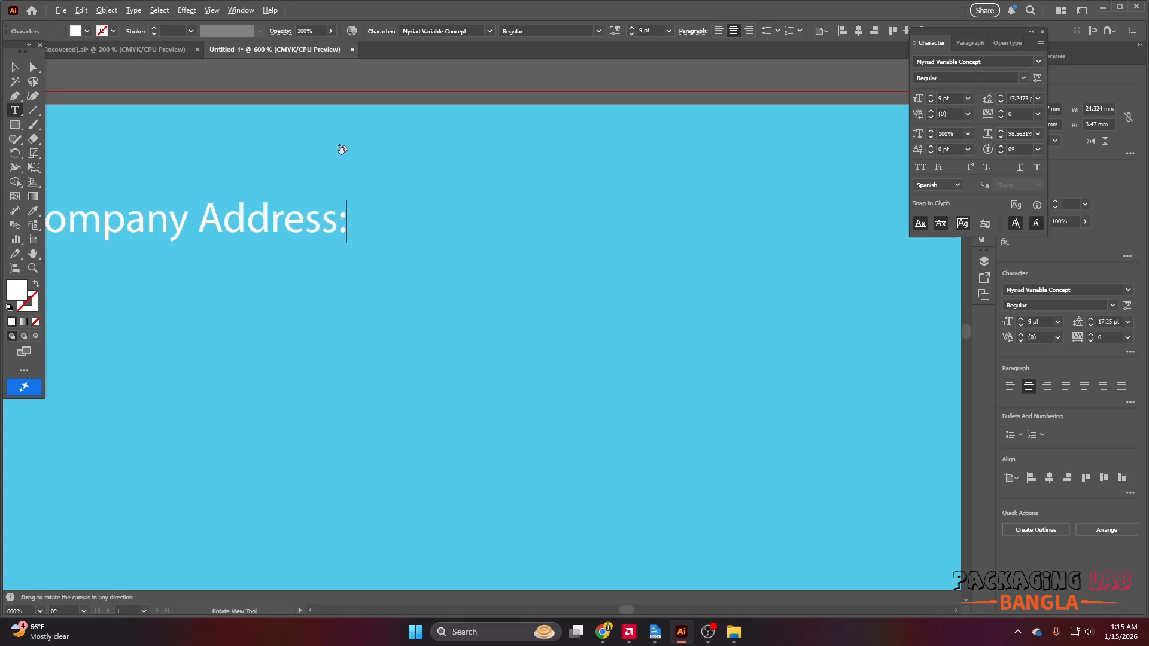
pyautogui.scroll(-3, 318, 197)
pyautogui.press('Escape')
# Bring the four company address lines from the brief into the label, below the Company Address heading.
pyautogui.click(120, 49)
pyautogui.moveTo(546, 422); pyautogui.dragTo(302, 238)
pyautogui.moveTo(303, 238); pyautogui.dragTo(316, 282)
# Apply the Company Address heading's type style to the address lines and left-align them.
pyautogui.press('i')
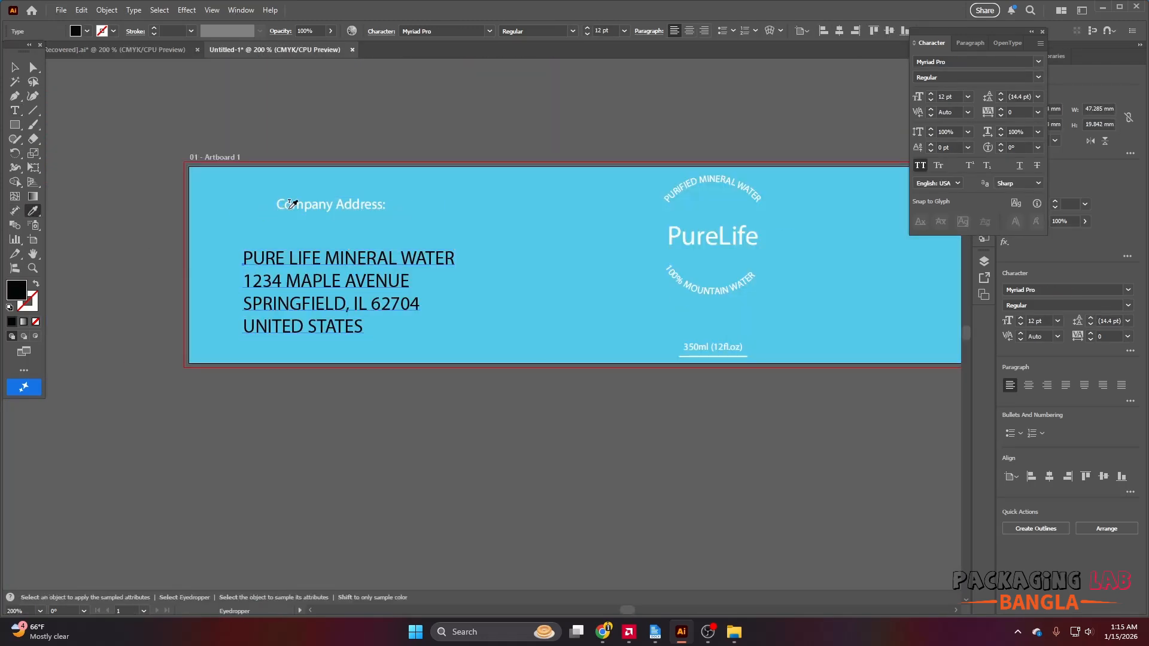
pyautogui.click(295, 202)
pyautogui.click(718, 31)
pyautogui.scroll(1, 275, 278)
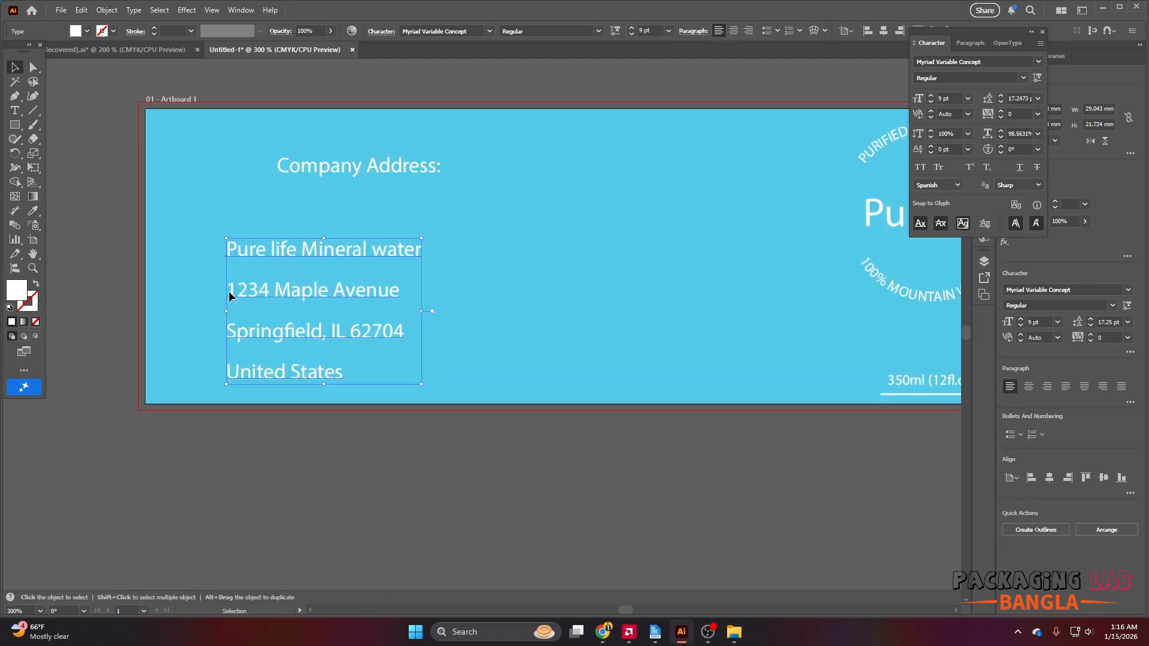
# Set the leading of the address lines to 11 pt.
pyautogui.doubleClick(228, 291)
pyautogui.press('BackSpace')
pyautogui.press('Return')
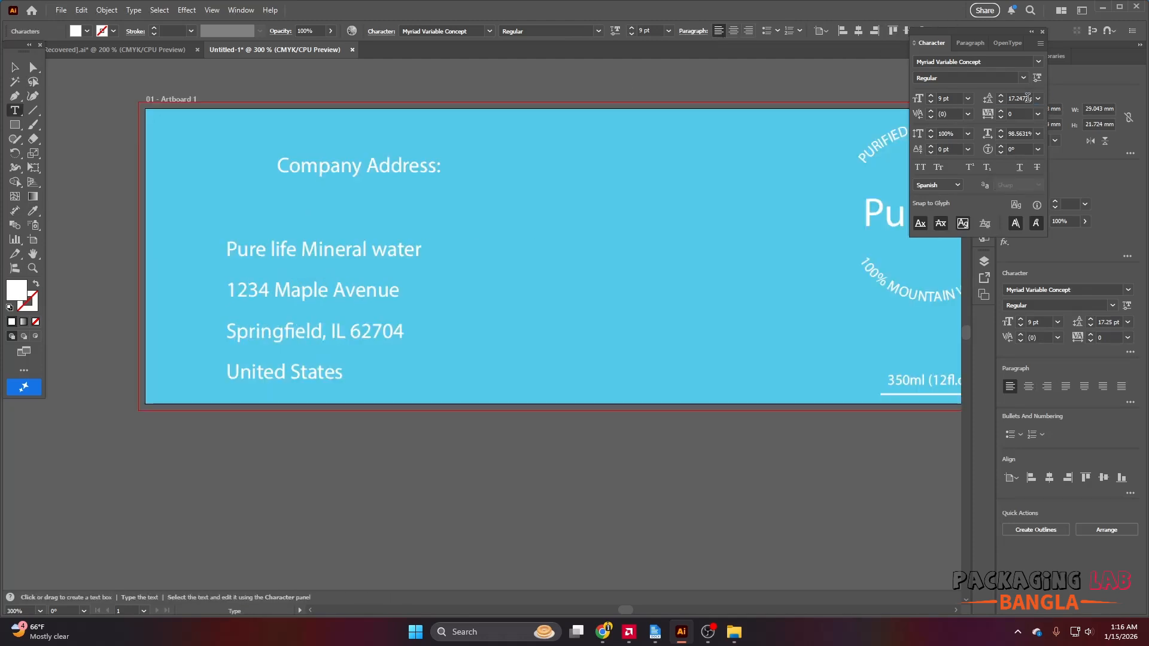
pyautogui.click(15, 67)
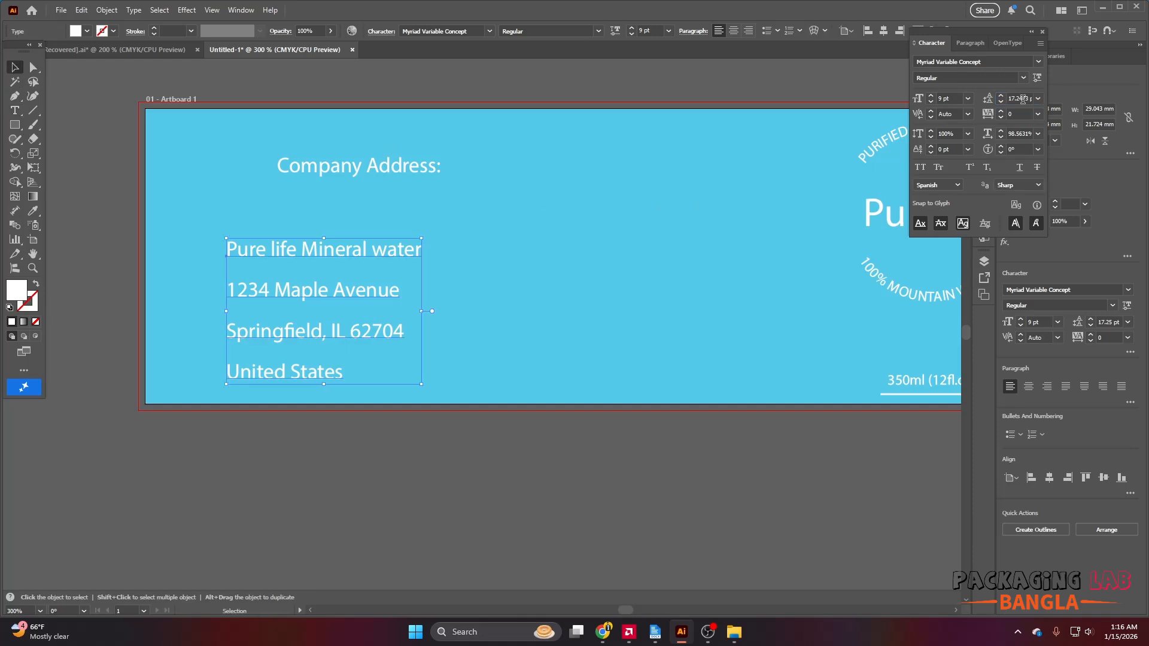
pyautogui.scroll(-6, 1022, 100)
pyautogui.press('i')
pyautogui.click(264, 172)
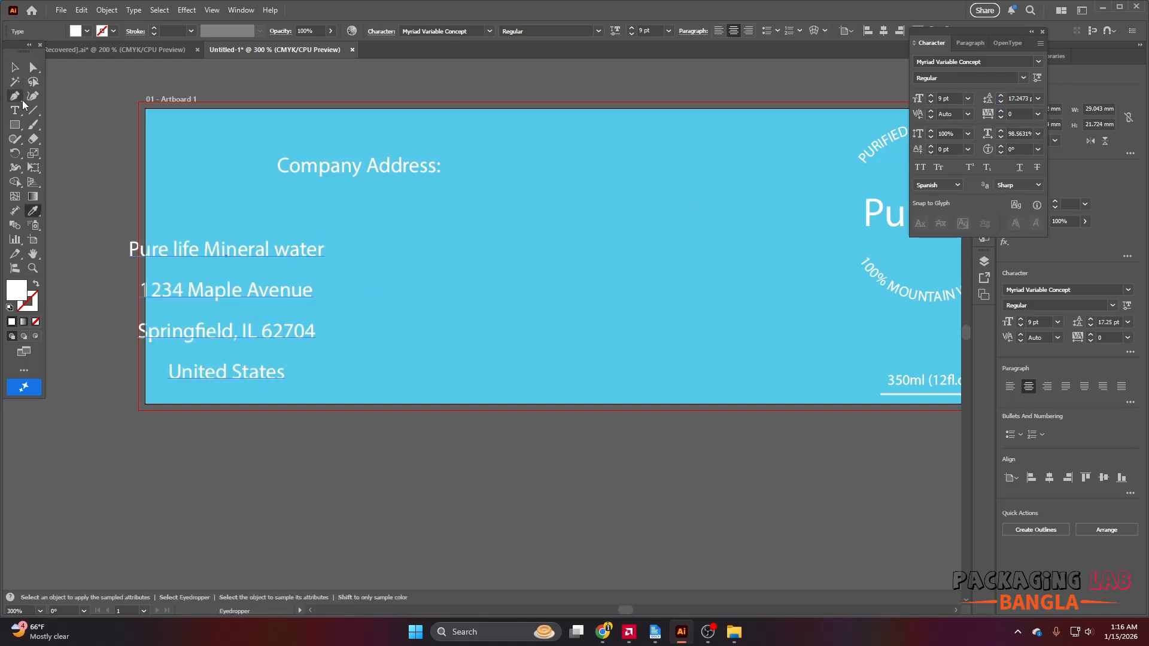
pyautogui.hotkey('ctrl', 'z')
# Change the address lines' font to Source Sans Variable and place them directly under the Company Address heading.
pyautogui.click(1037, 62)
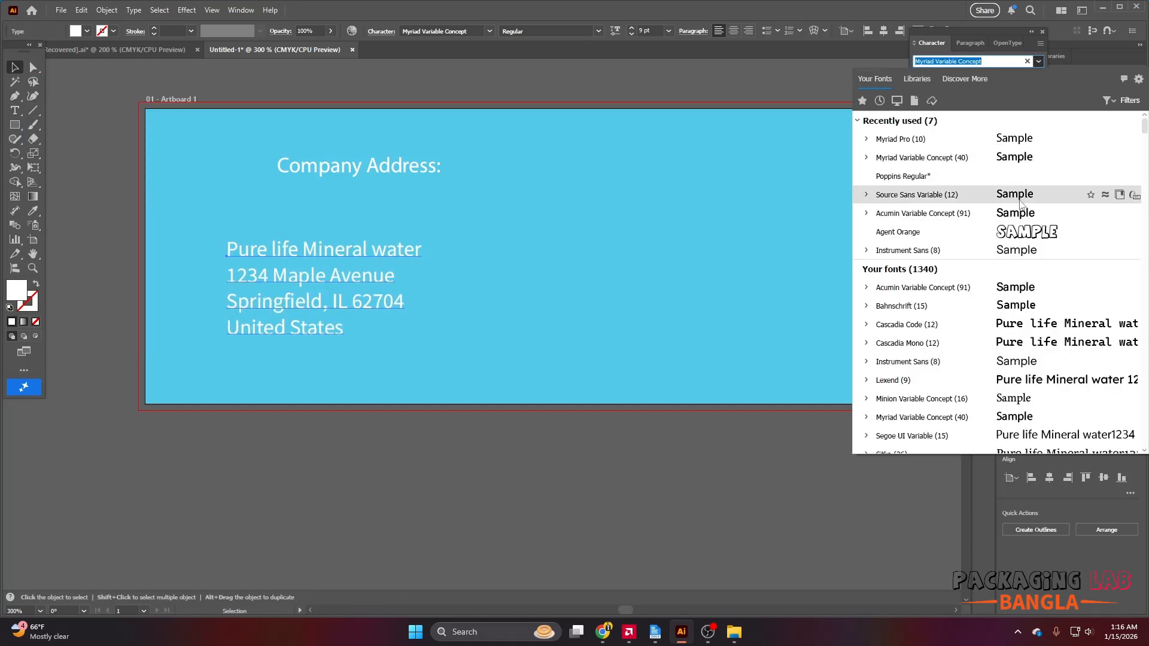
pyautogui.click(925, 192)
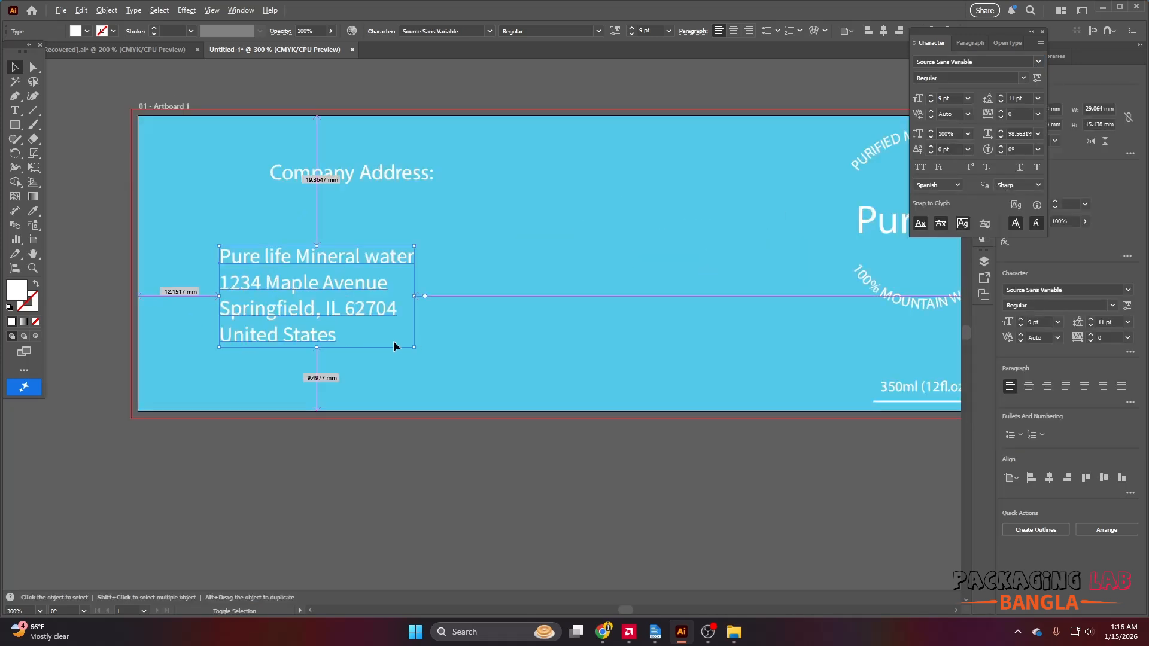
pyautogui.moveTo(361, 237); pyautogui.dragTo(356, 237)
# Set the heading and the address lines to 8 pt and align their left edges.
pyautogui.keyDown('shift'); pyautogui.click(353, 178); pyautogui.keyUp('shift')
pyautogui.click(931, 100)
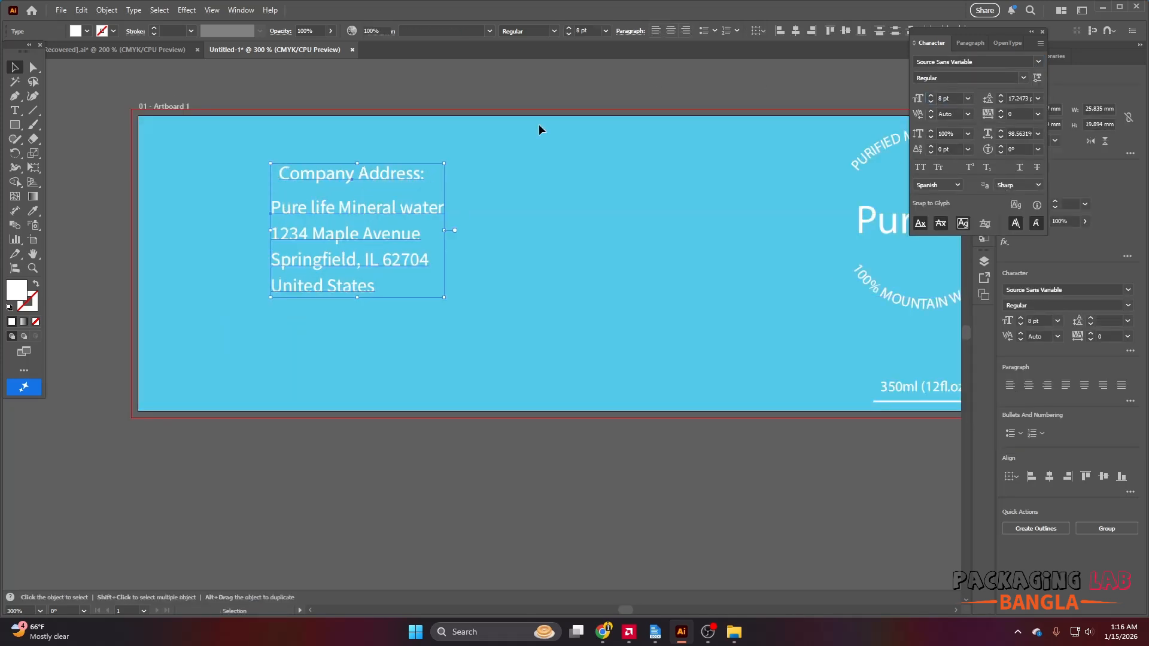
pyautogui.moveTo(538, 126); pyautogui.dragTo(328, 210)
pyautogui.click(336, 201)
pyautogui.click(469, 293)
# Enlarge the Company Address heading to about 10 pt and convert it to all caps.
pyautogui.scroll(-2, 448, 293)
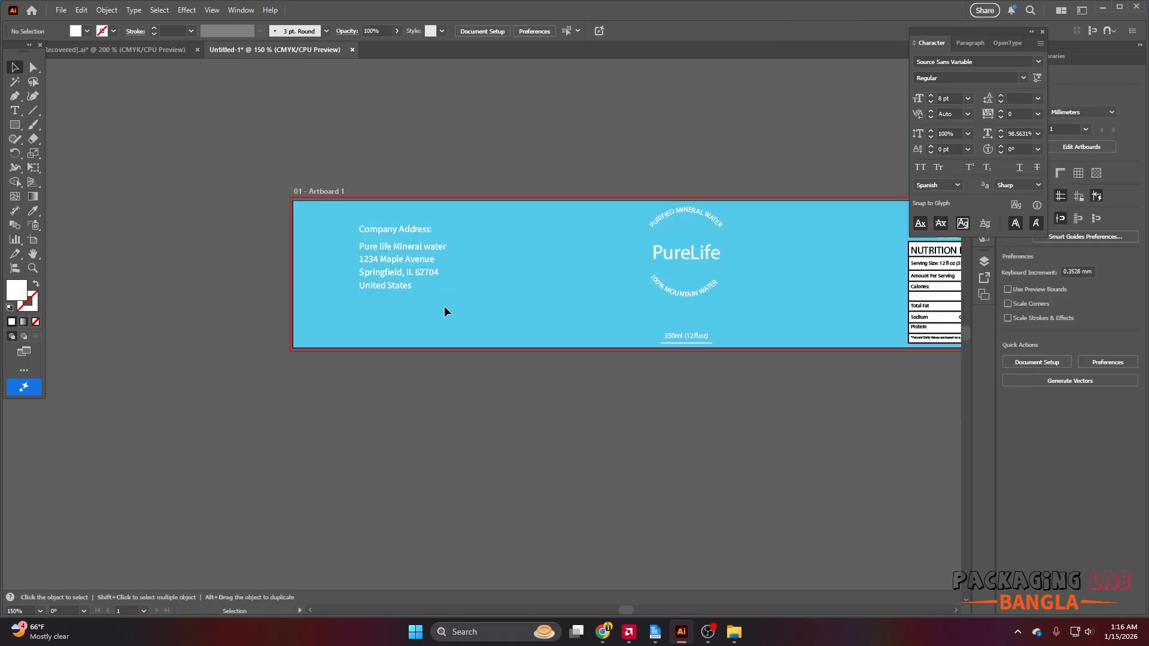
pyautogui.scroll(1, 388, 256)
pyautogui.click(397, 226)
pyautogui.scroll(2, 398, 227)
pyautogui.moveTo(495, 234); pyautogui.dragTo(469, 235)
pyautogui.click(921, 167)
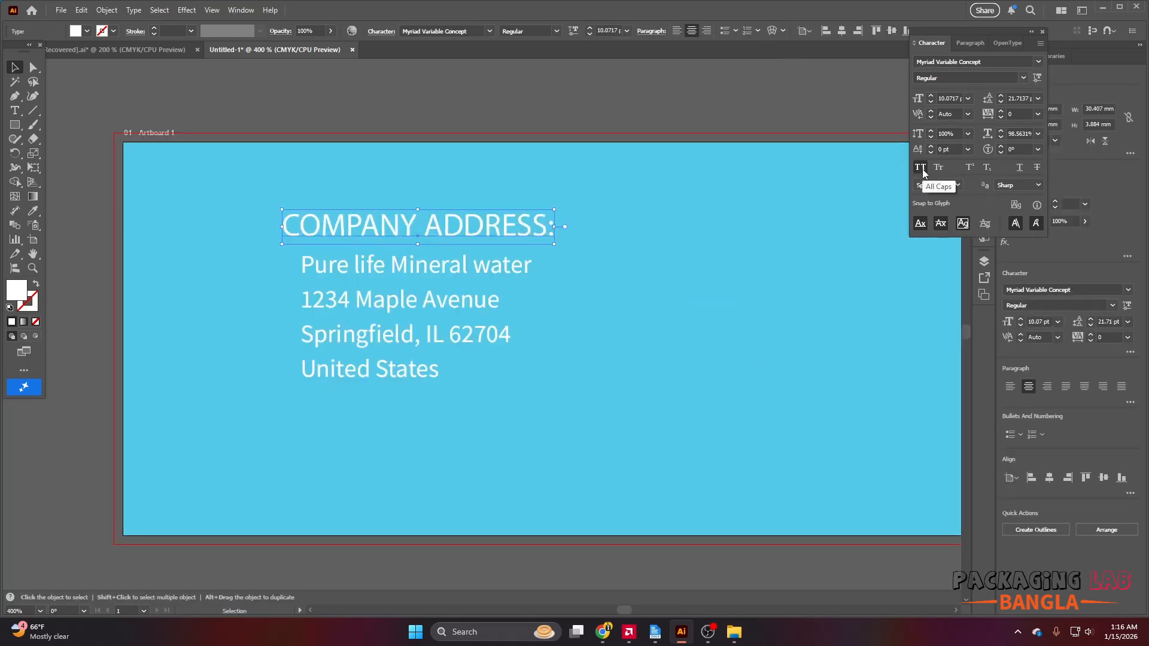
# Set the address lines in Source Sans Variable and move them up below the Company Address heading, flush with its left edge.
pyautogui.click(1020, 78)
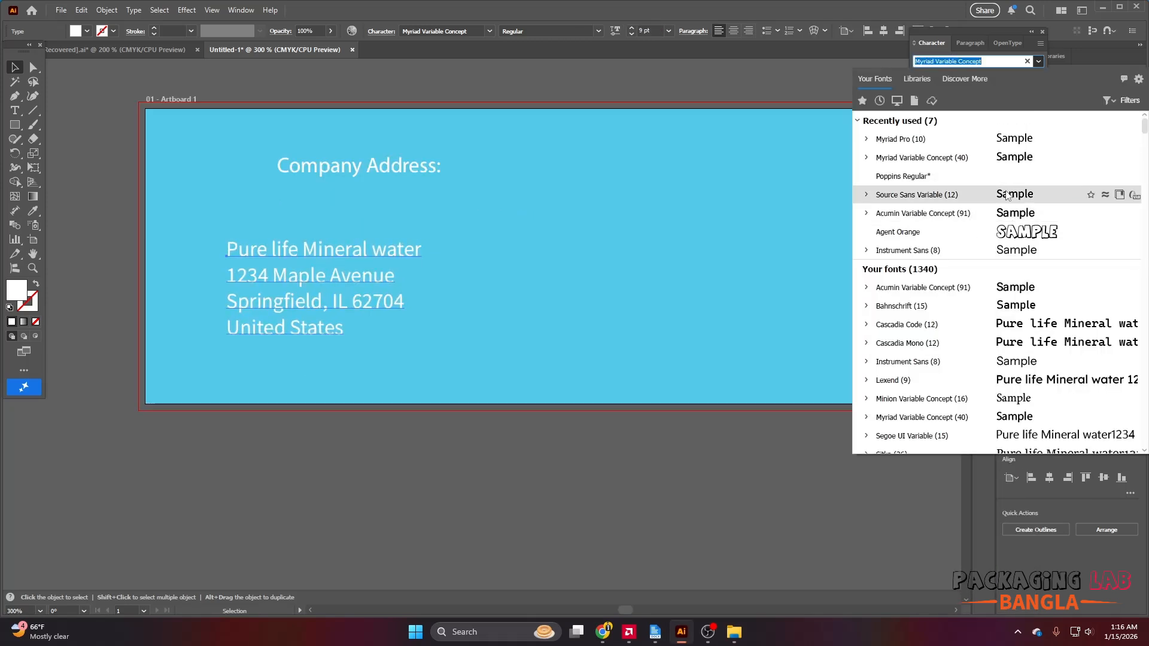
pyautogui.click(1007, 196)
pyautogui.scroll(-2, 165, 264)
pyautogui.scroll(2, 166, 274)
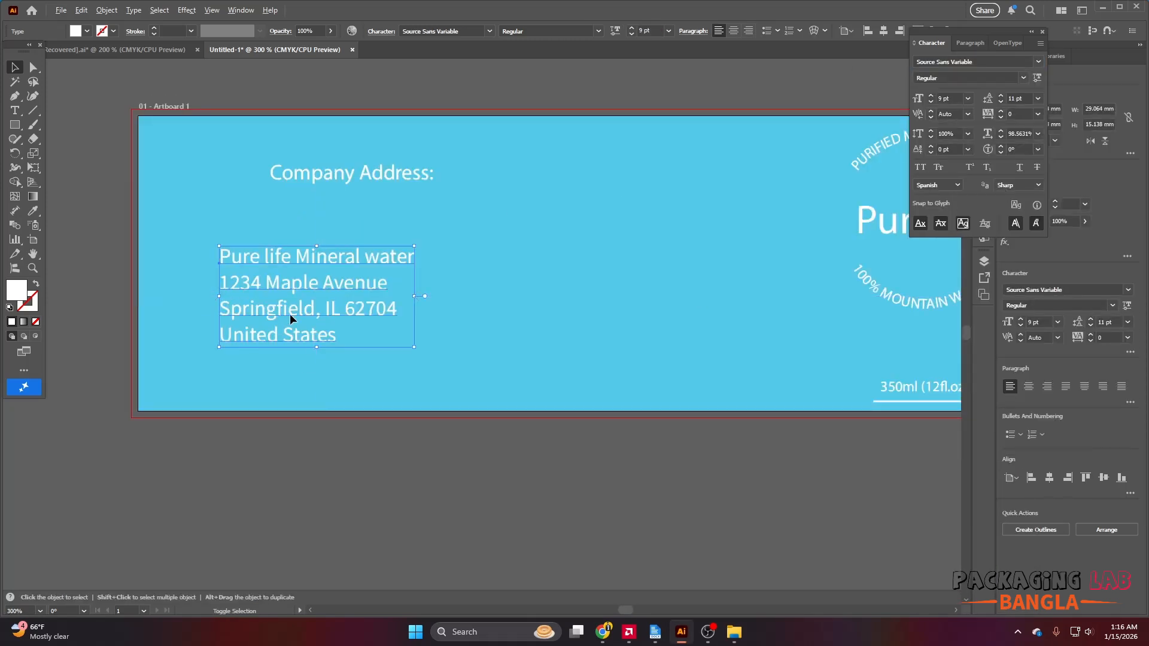
pyautogui.moveTo(306, 284); pyautogui.dragTo(358, 234)
# Set the heading and address lines to 8 pt, and move the heading flush left with the lines.
pyautogui.keyDown('shift'); pyautogui.click(364, 179); pyautogui.keyUp('shift')
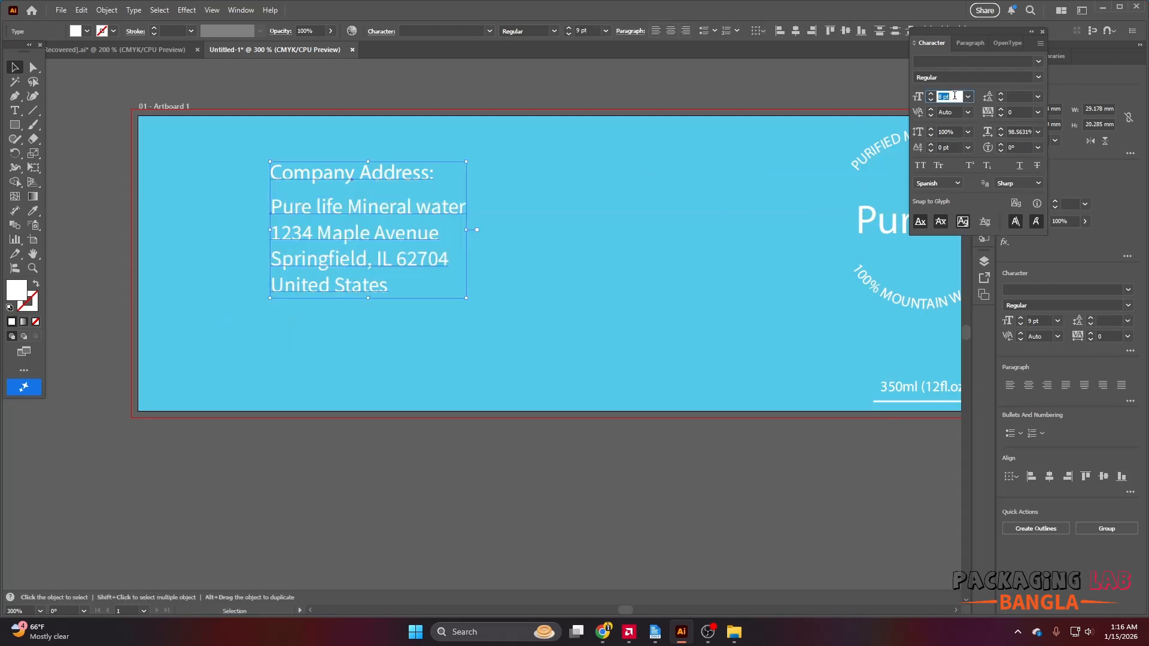
pyautogui.press('Return')
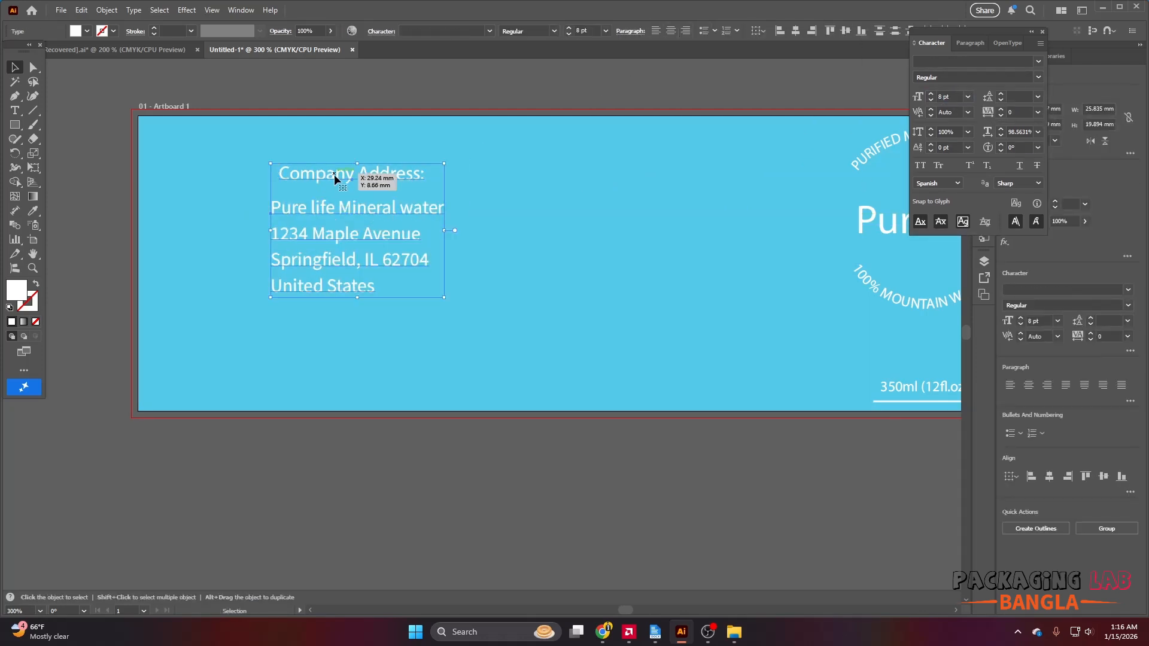
pyautogui.click(323, 208)
pyautogui.click(621, 90)
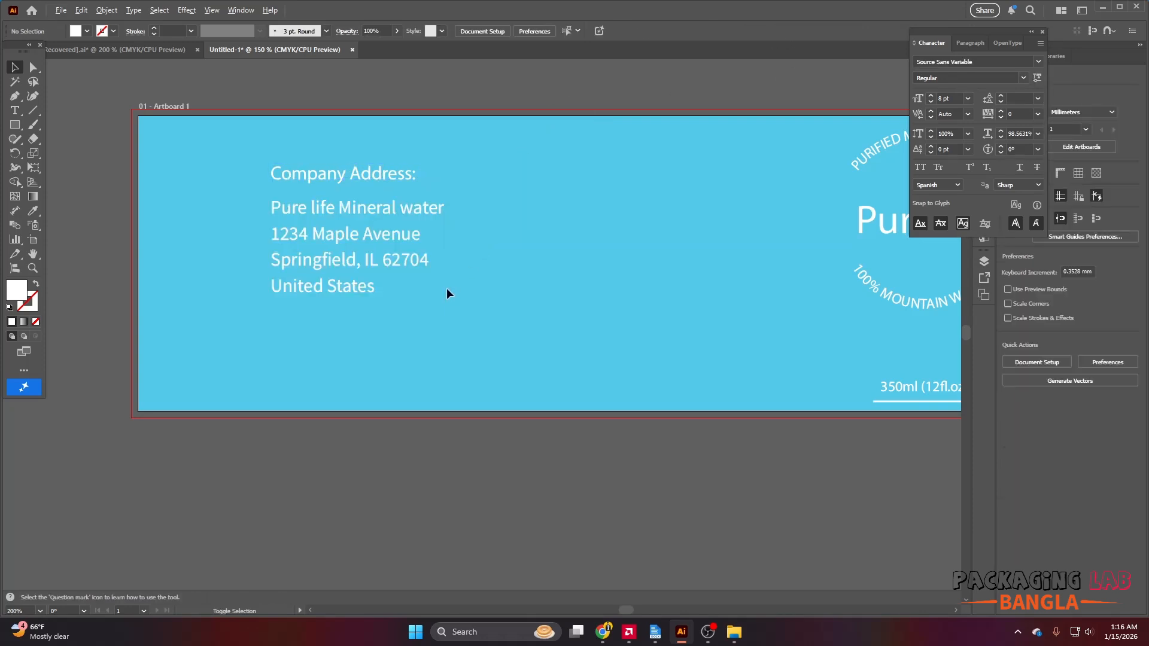
# Scale the Company Address heading up to about 10 pt and apply All Caps to it.
pyautogui.scroll(-2, 446, 288)
pyautogui.click(397, 231)
pyautogui.scroll(2, 412, 232)
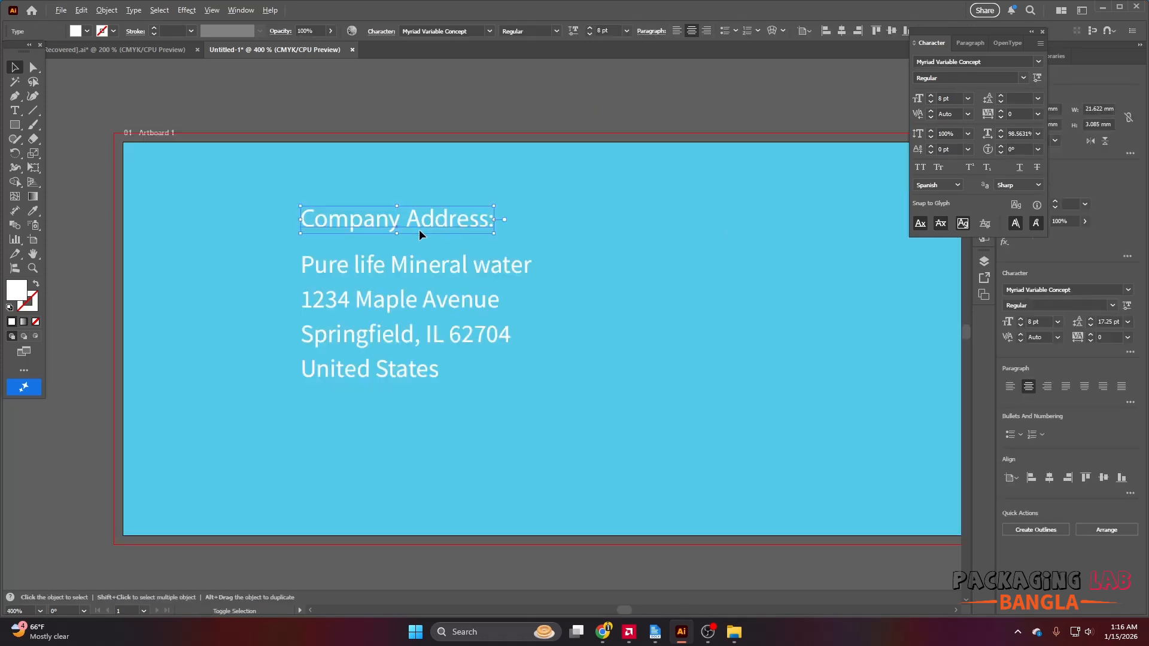
pyautogui.moveTo(495, 233); pyautogui.dragTo(469, 235)
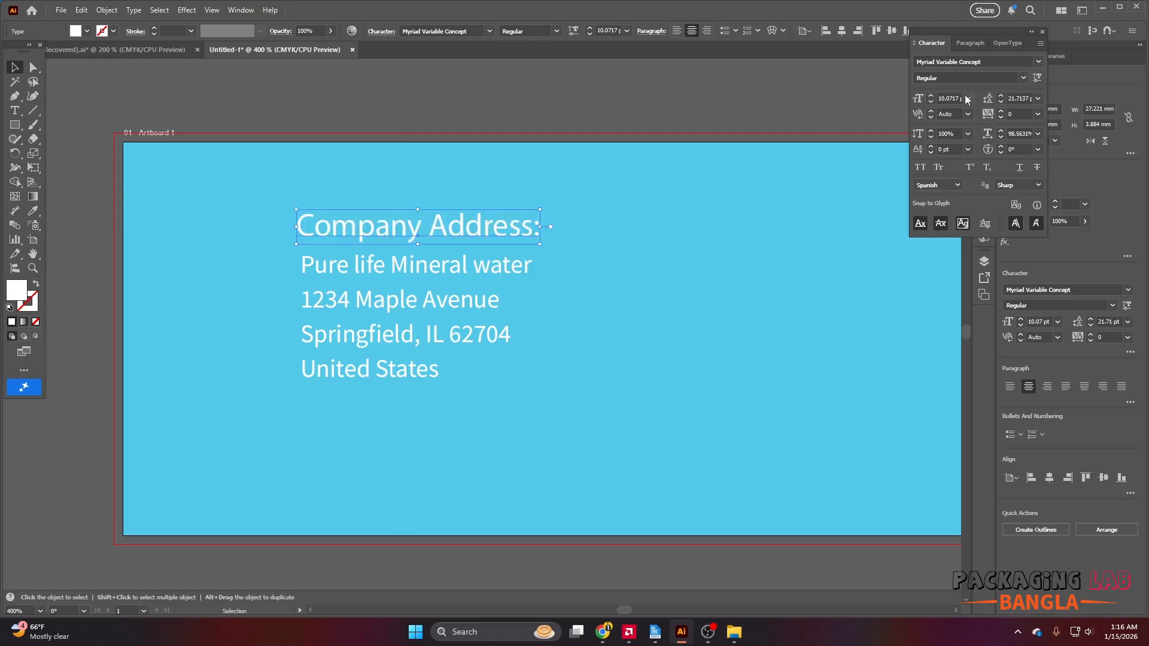
pyautogui.click(920, 168)
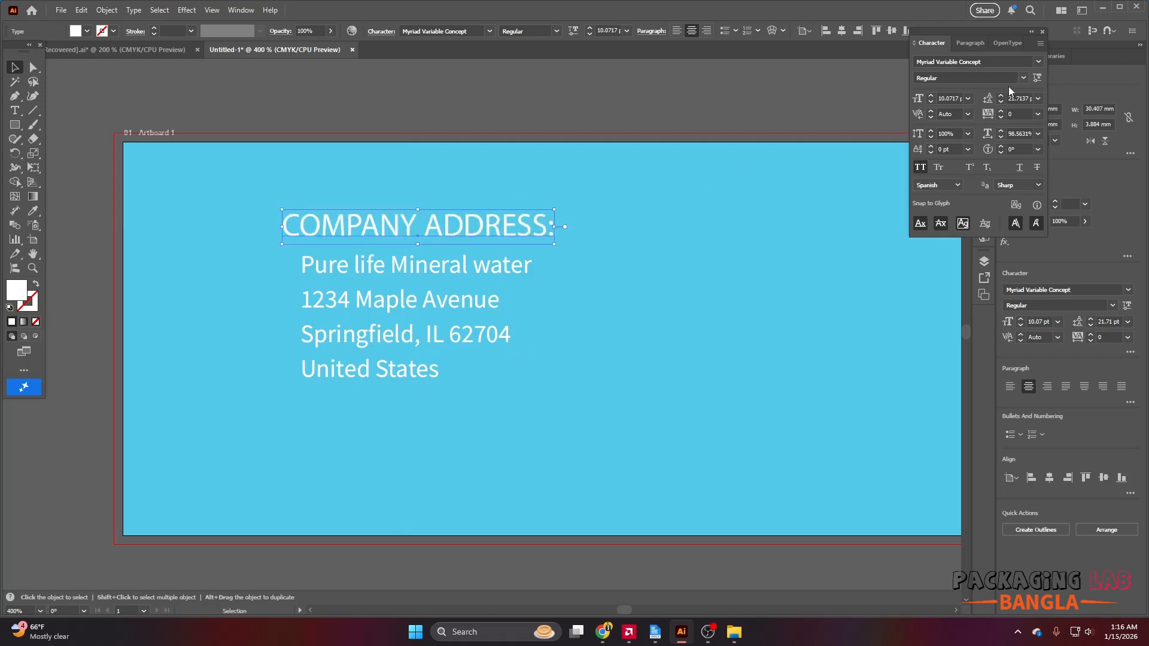
# Make the Company Address heading bold and set its size to 9 pt.
pyautogui.click(1023, 79)
pyautogui.click(1020, 275)
pyautogui.scroll(2, 426, 249)
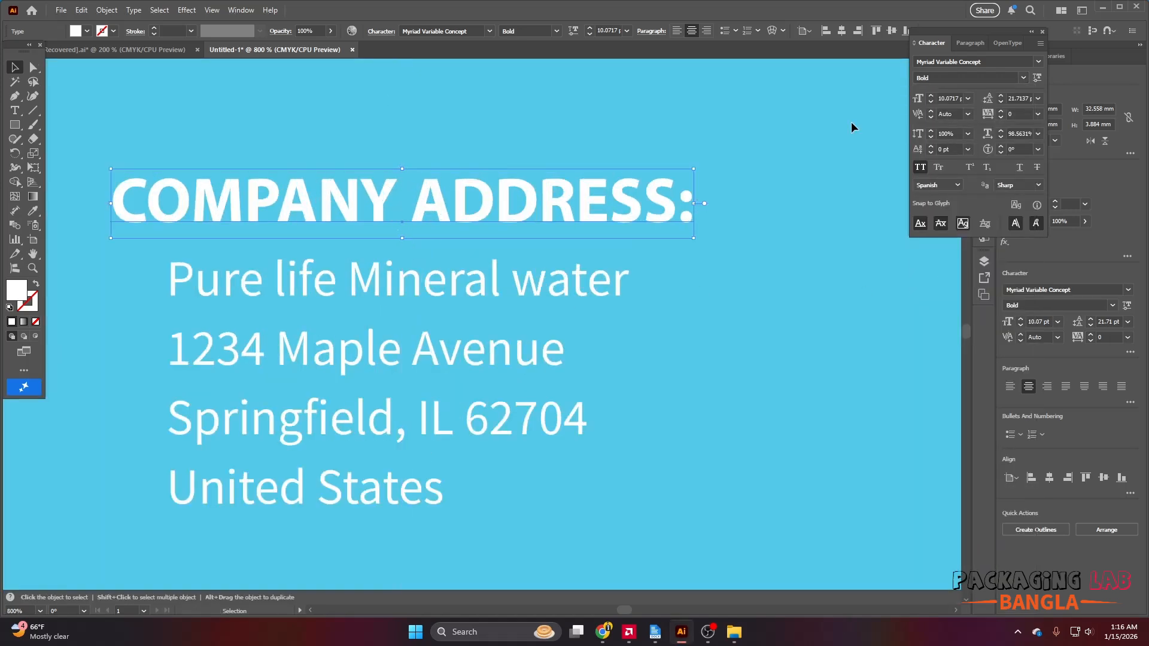
pyautogui.click(931, 97)
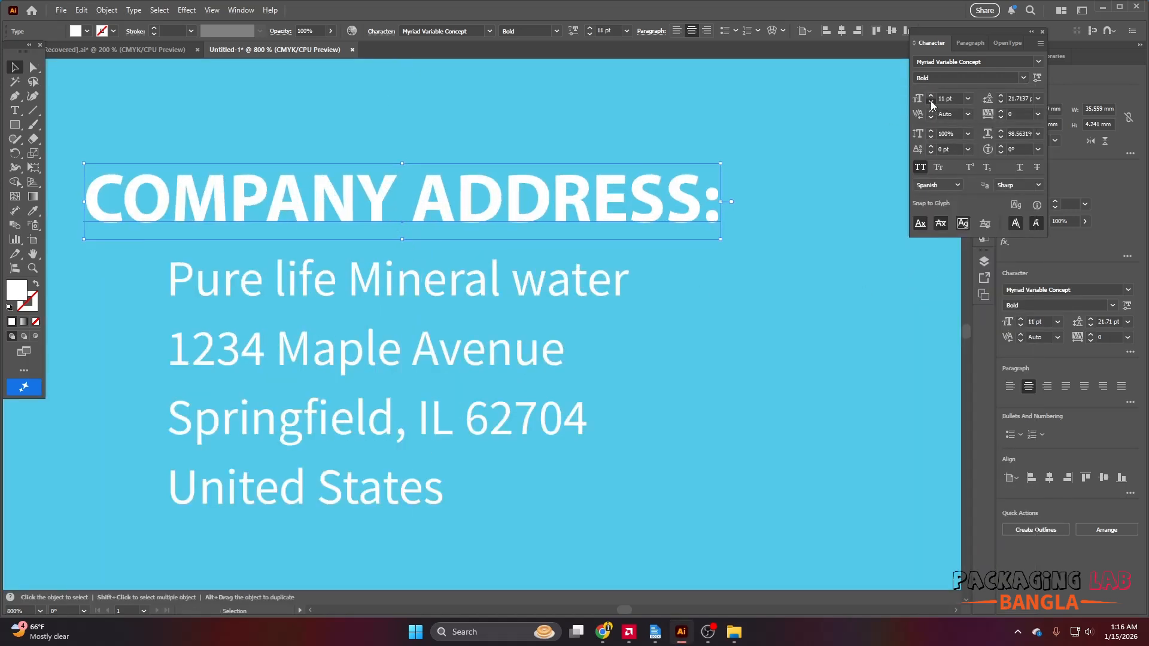
pyautogui.click(931, 103)
pyautogui.click(931, 103)
# Align the Company Address heading and the address lines along their left edges.
pyautogui.keyDown('shift'); pyautogui.click(359, 272); pyautogui.keyUp('shift')
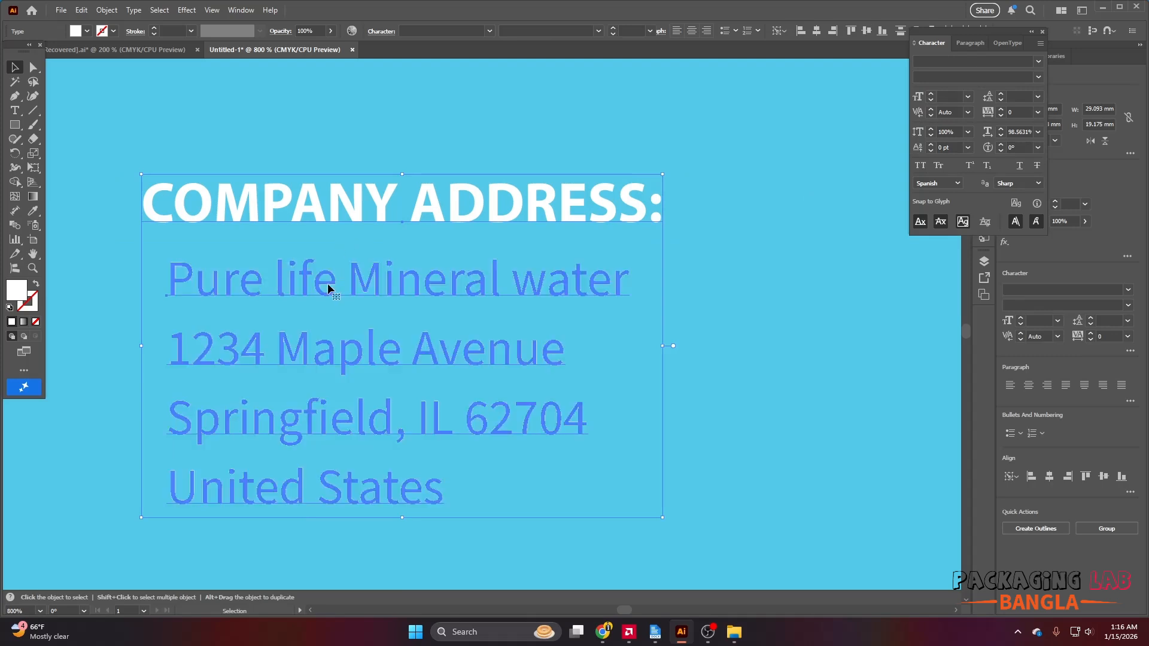
pyautogui.click(803, 33)
pyautogui.scroll(-7, 561, 302)
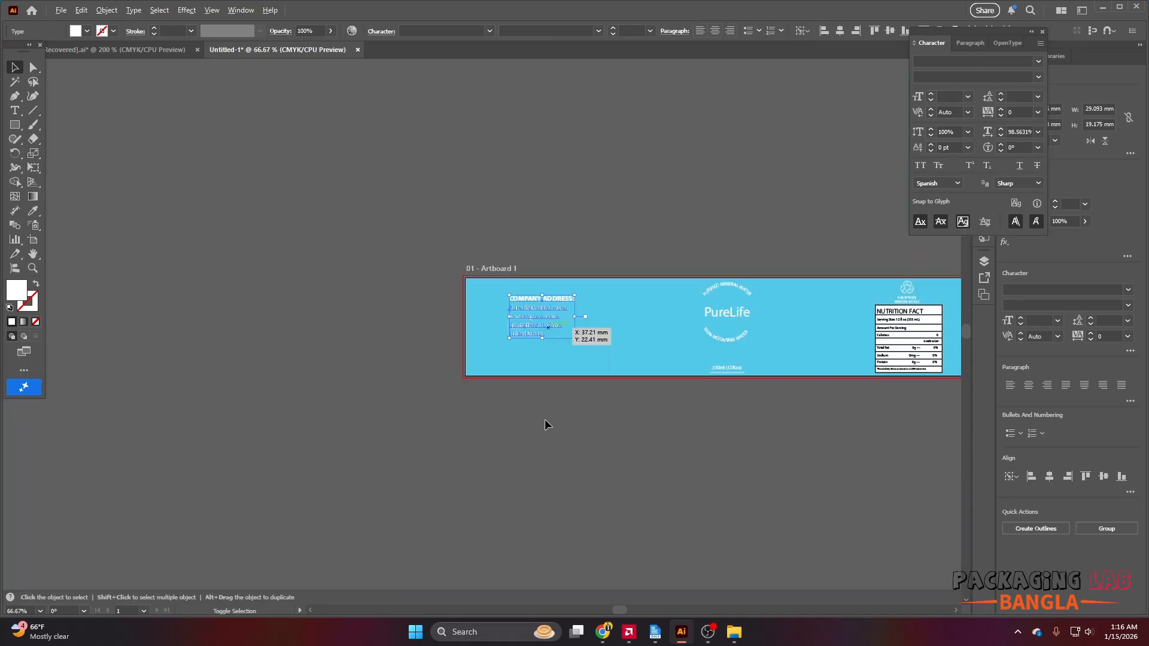
pyautogui.click(546, 422)
pyautogui.hscroll(2, 550, 432)
pyautogui.hscroll(2, 550, 431)
pyautogui.scroll(3, 402, 344)
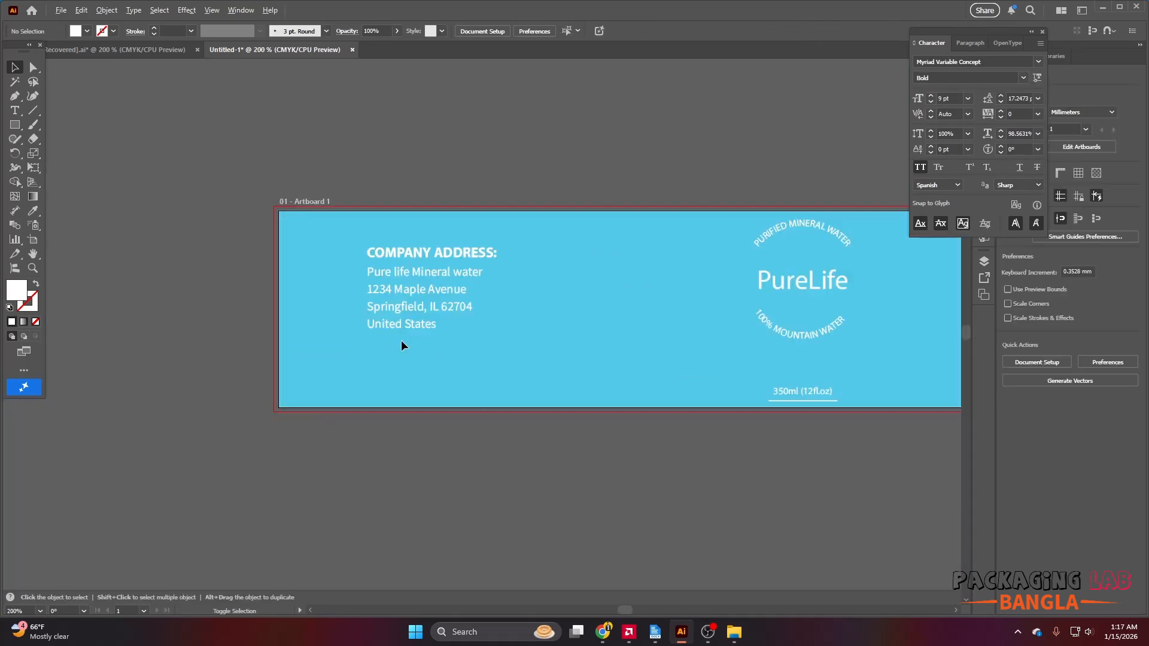
# Copy the barcode from the recovered document to below the address lines, scale it to about 20.7 × 12.1 mm and set it flush with their left edge.
pyautogui.click(159, 53)
pyautogui.moveTo(530, 511); pyautogui.dragTo(379, 361)
pyautogui.scroll(2, 379, 362)
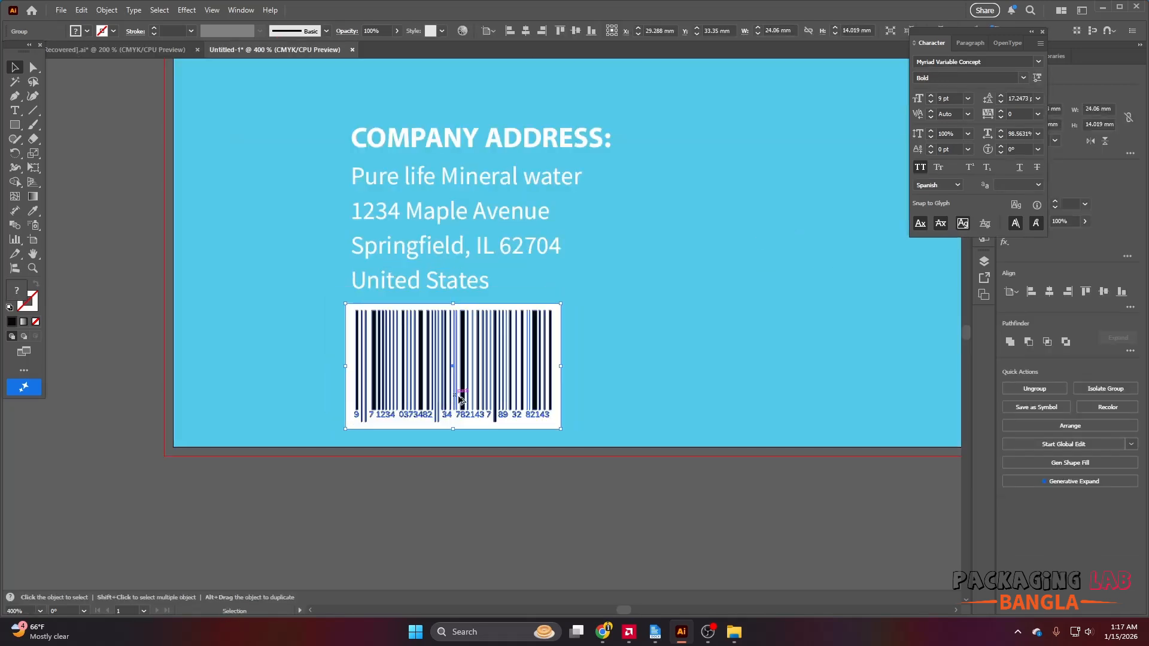
pyautogui.scroll(1, 459, 399)
pyautogui.moveTo(614, 444); pyautogui.dragTo(553, 425)
pyautogui.scroll(-2, 553, 425)
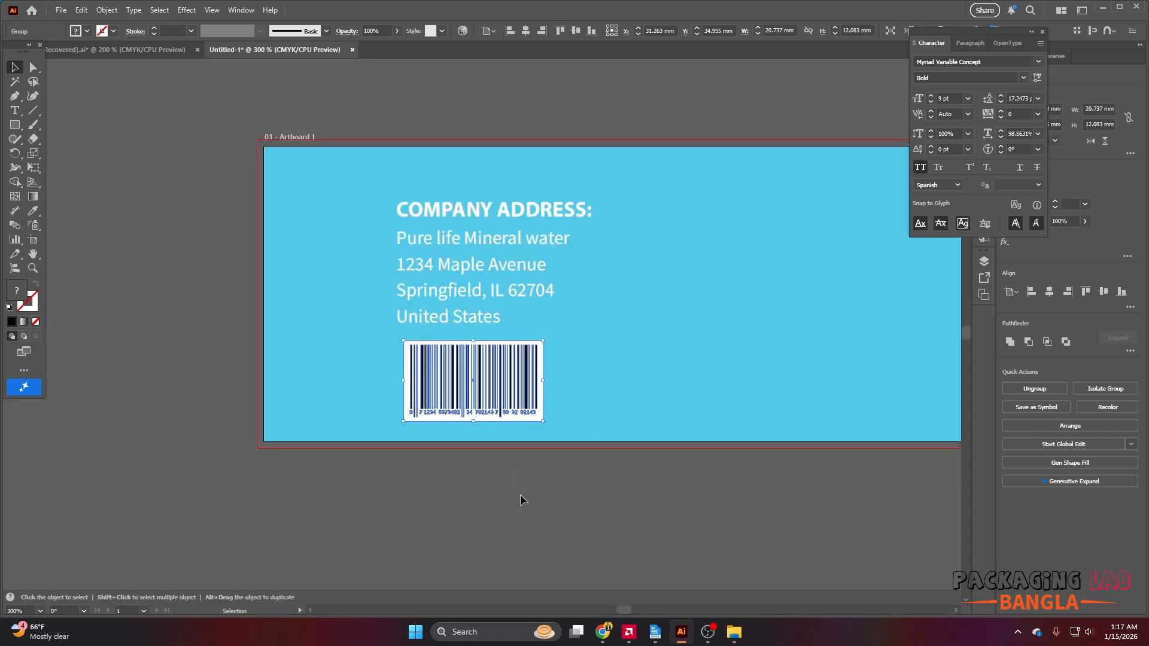
pyautogui.scroll(-1, 458, 497)
pyautogui.click(511, 461)
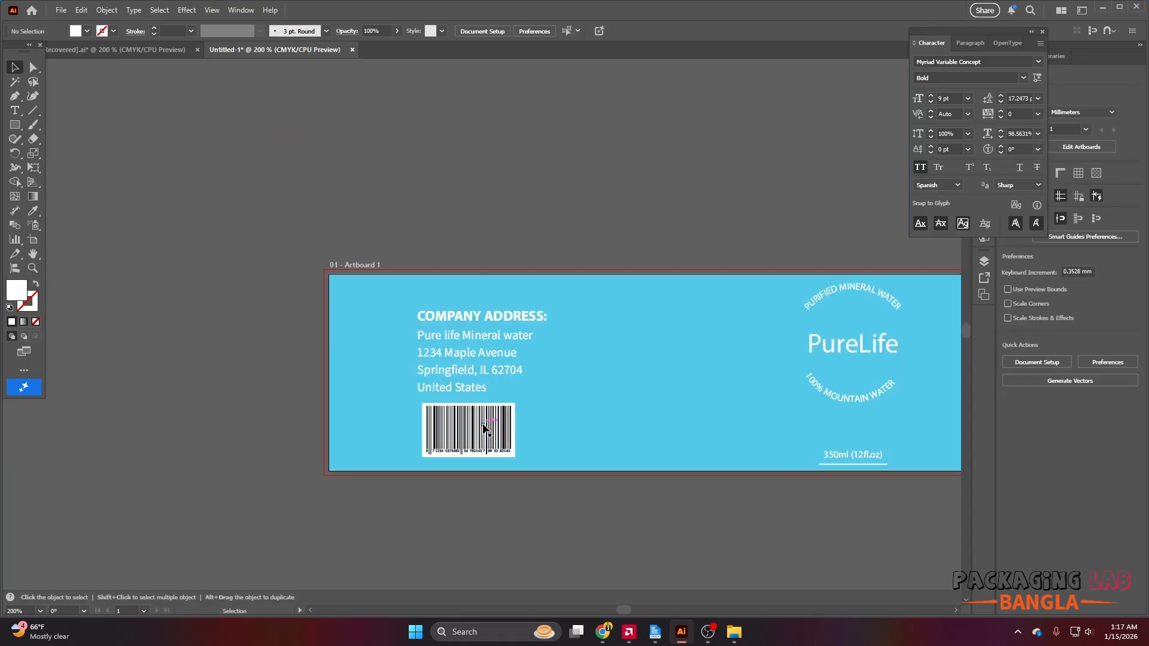
pyautogui.moveTo(482, 426); pyautogui.dragTo(477, 423)
pyautogui.scroll(-1, 317, 466)
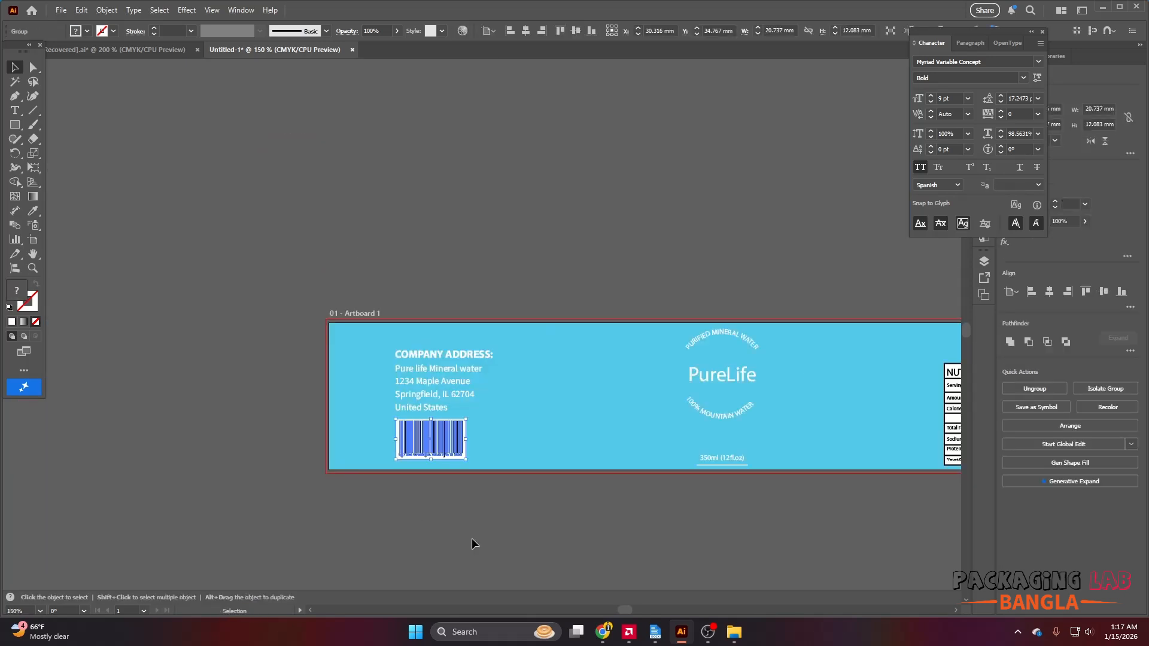
pyautogui.scroll(-1, 474, 538)
# Move the Company Address heading up, then set the address lines' leading to 13 pt and raise them beneath it.
pyautogui.moveTo(426, 375); pyautogui.dragTo(426, 344)
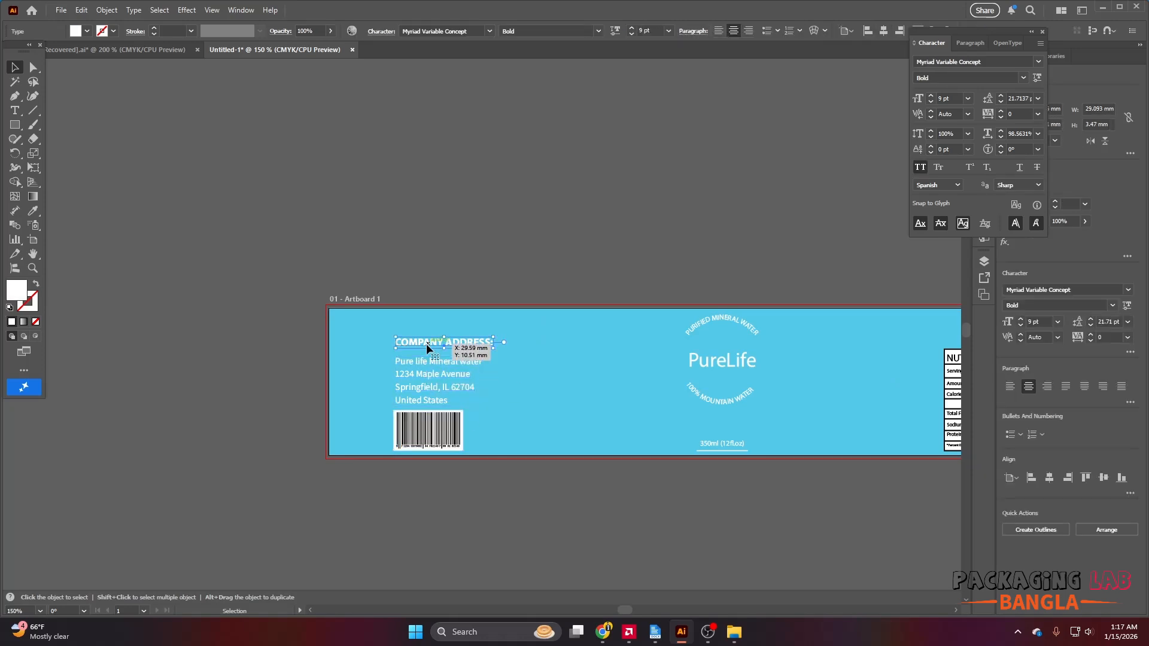
pyautogui.moveTo(429, 387); pyautogui.dragTo(429, 381)
pyautogui.click(1021, 99)
pyautogui.scroll(3, 1020, 99)
pyautogui.click(449, 361)
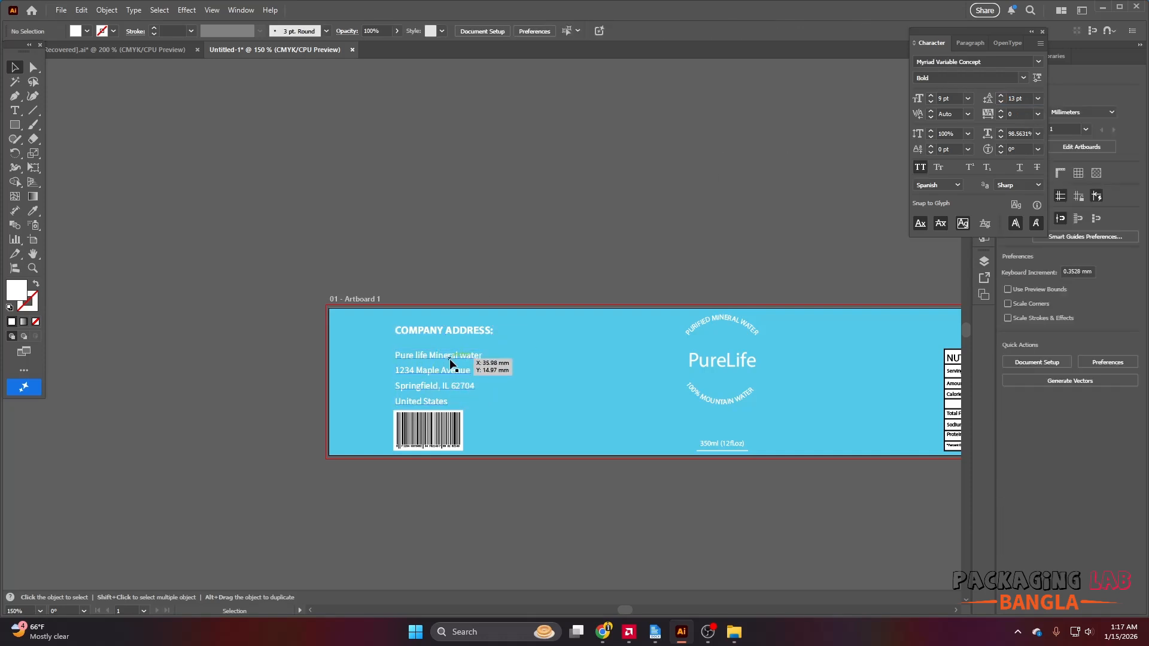
pyautogui.press('Up')
pyautogui.press('Up')
pyautogui.press('Up')
pyautogui.press('Up')
pyautogui.press('Up')
# Nudge the barcode slightly to the right beneath the address lines.
pyautogui.click(448, 425)
pyautogui.press('Right')
pyautogui.press('Right')
pyautogui.press('Right')
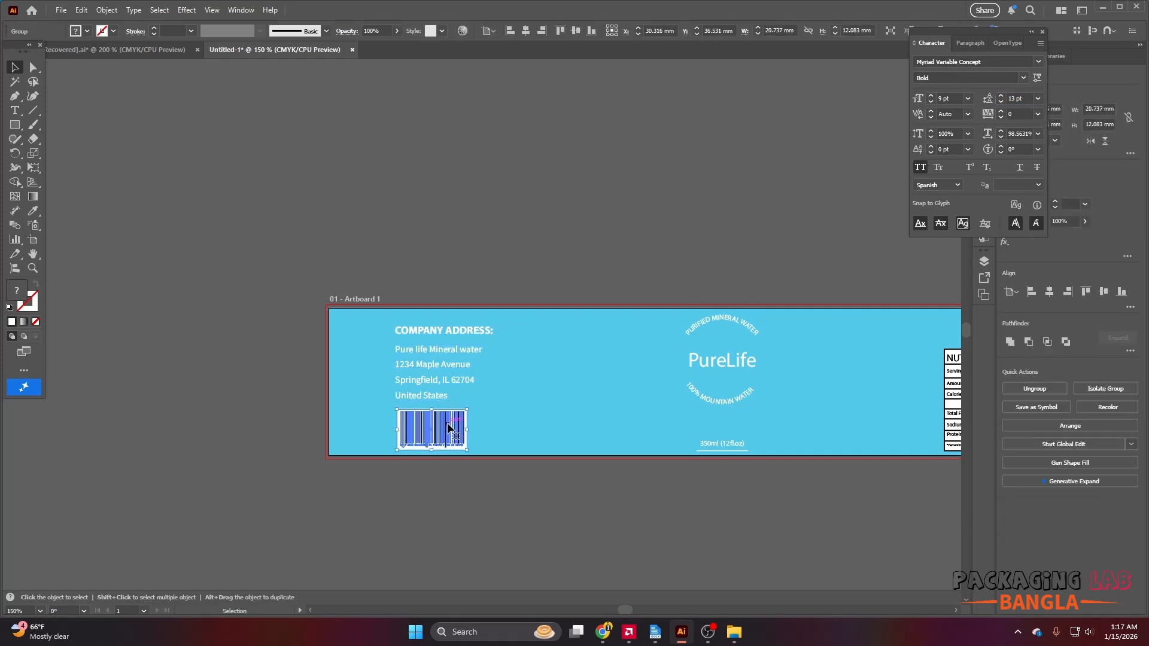
pyautogui.click(525, 238)
pyautogui.scroll(-6, 390, 347)
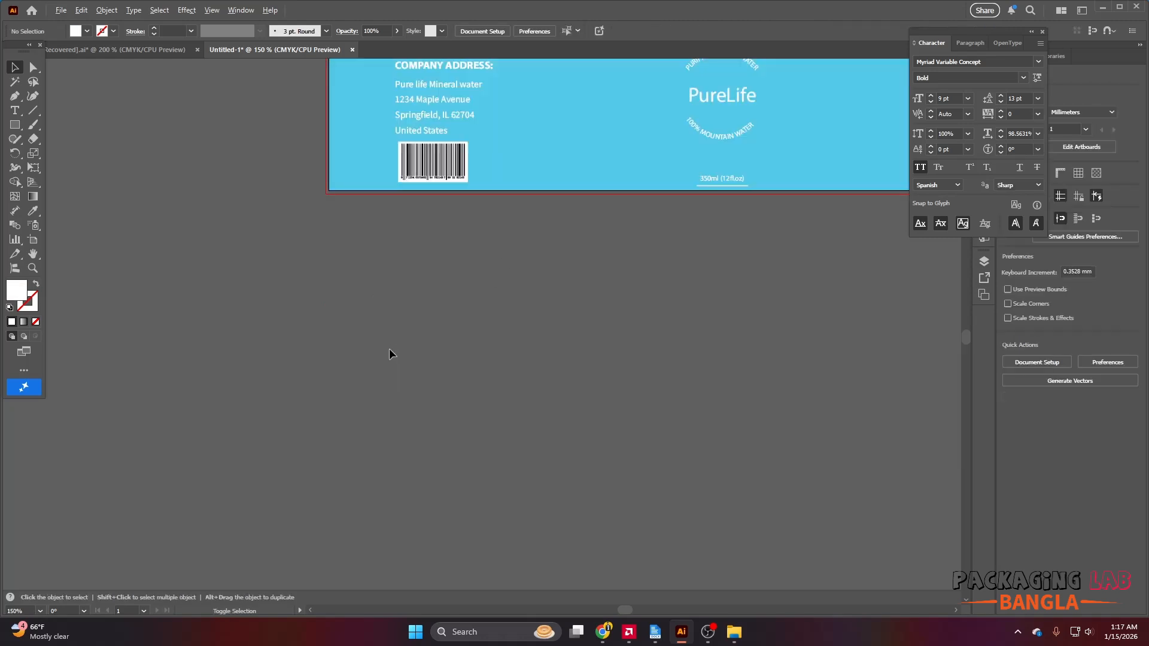
pyautogui.scroll(-2, 397, 359)
pyautogui.scroll(1, 419, 362)
pyautogui.scroll(3, 549, 292)
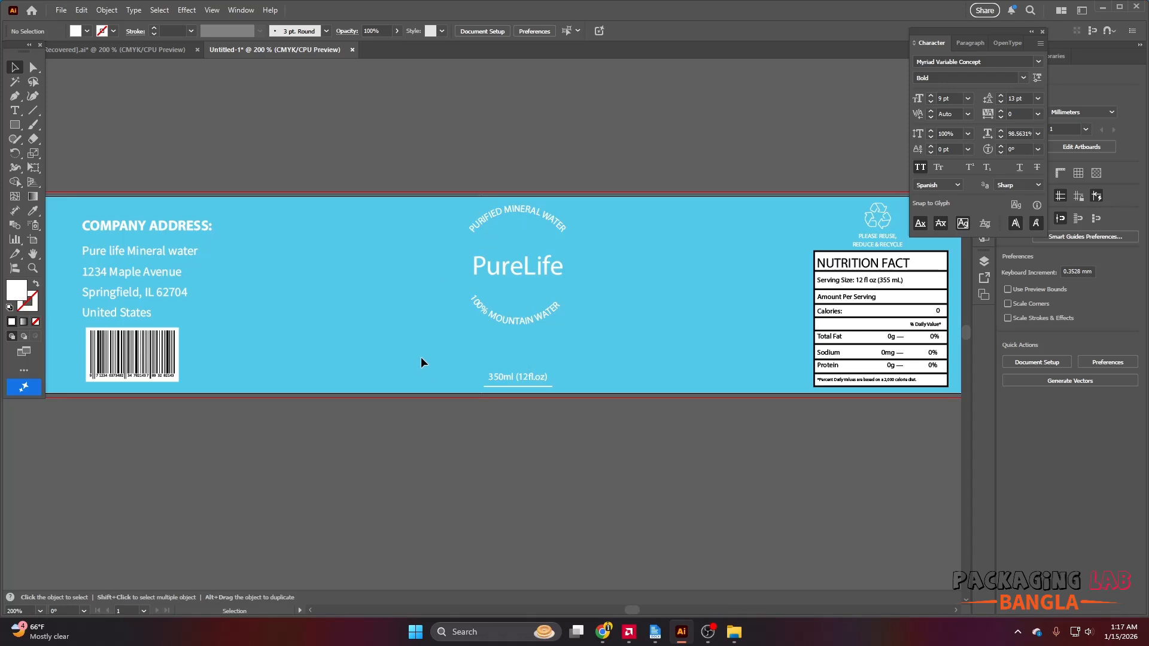
pyautogui.click(136, 47)
pyautogui.click(287, 50)
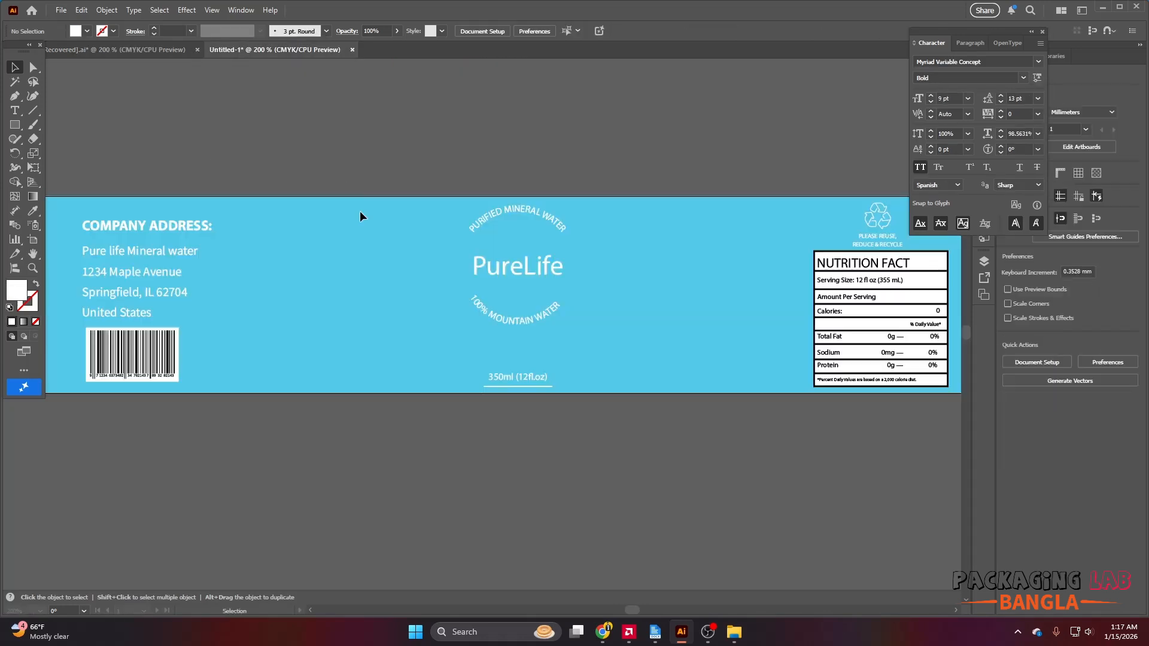
pyautogui.scroll(-3, 407, 259)
# Copy the mountain line drawing from the recovered document onto the label's lower edge below the logo and scale it to about 83.7 × 17.2 mm.
pyautogui.click(145, 49)
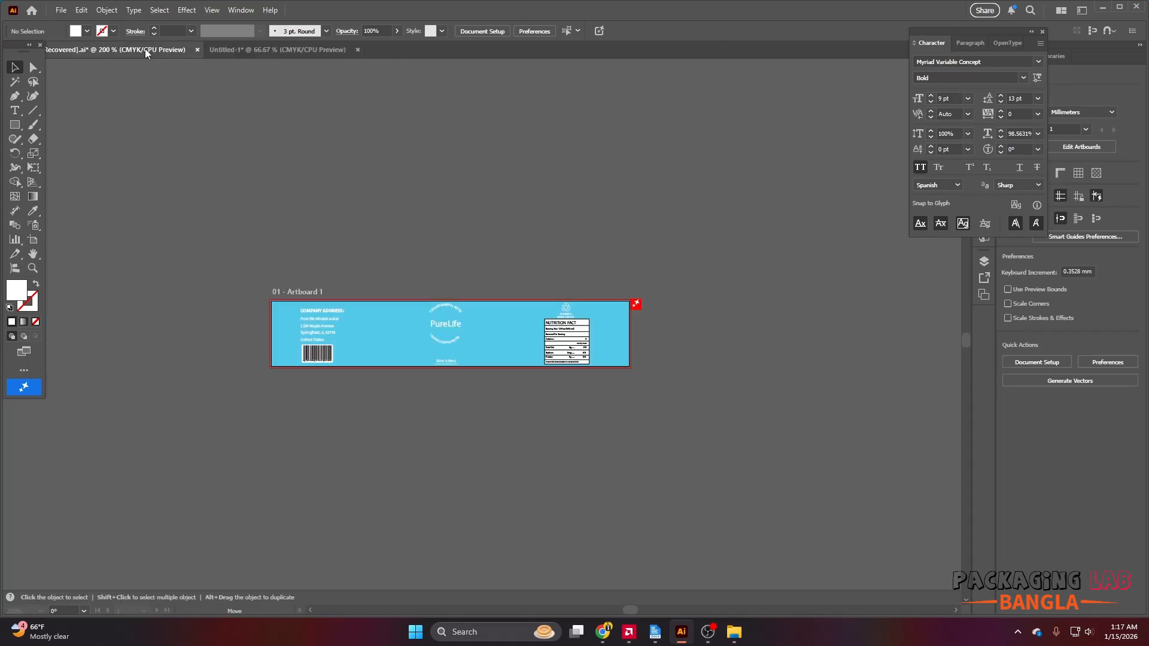
pyautogui.scroll(5, 431, 273)
pyautogui.moveTo(342, 108); pyautogui.dragTo(431, 412)
pyautogui.moveTo(803, 459); pyautogui.dragTo(583, 139)
pyautogui.scroll(3, 669, 442)
pyautogui.scroll(-2, 583, 251)
pyautogui.scroll(2, 586, 308)
pyautogui.moveTo(602, 299); pyautogui.dragTo(593, 297)
pyautogui.scroll(1, 533, 299)
pyautogui.moveTo(756, 322); pyautogui.dragTo(717, 312)
pyautogui.moveTo(654, 296); pyautogui.dragTo(650, 307)
pyautogui.scroll(-1, 617, 320)
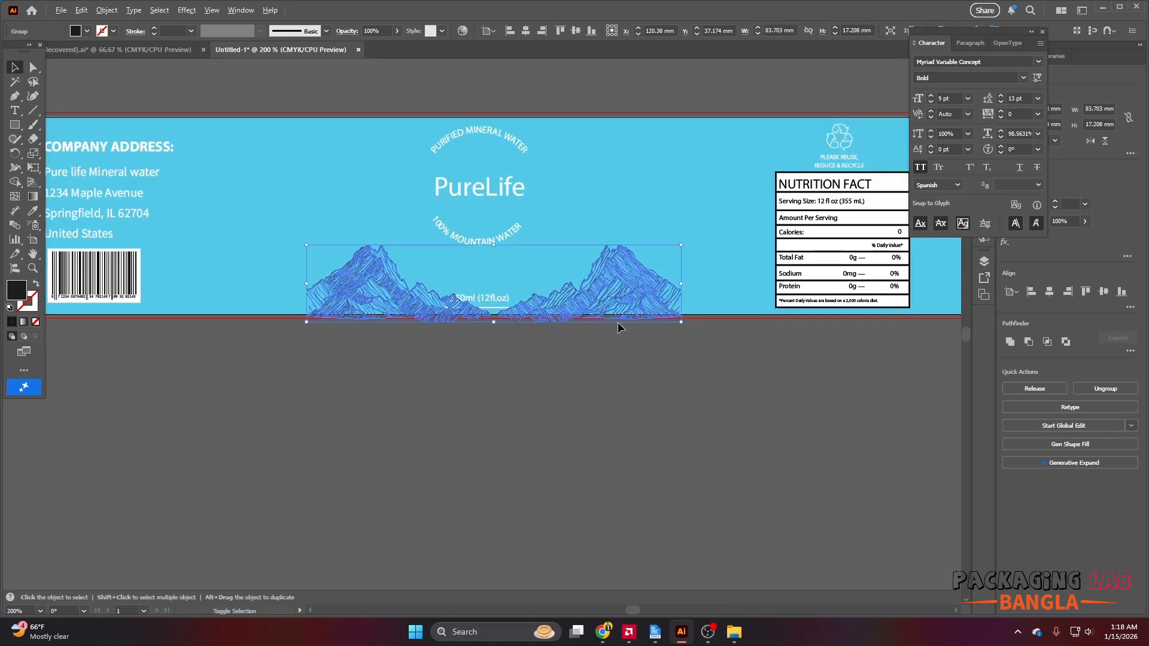
# Scale the mountains down to about 67.6 × 13.9 mm and position them along the label's bottom edge beneath the logo.
pyautogui.scroll(2, 619, 326)
pyautogui.moveTo(681, 380); pyautogui.dragTo(654, 380)
pyautogui.moveTo(597, 359); pyautogui.dragTo(588, 359)
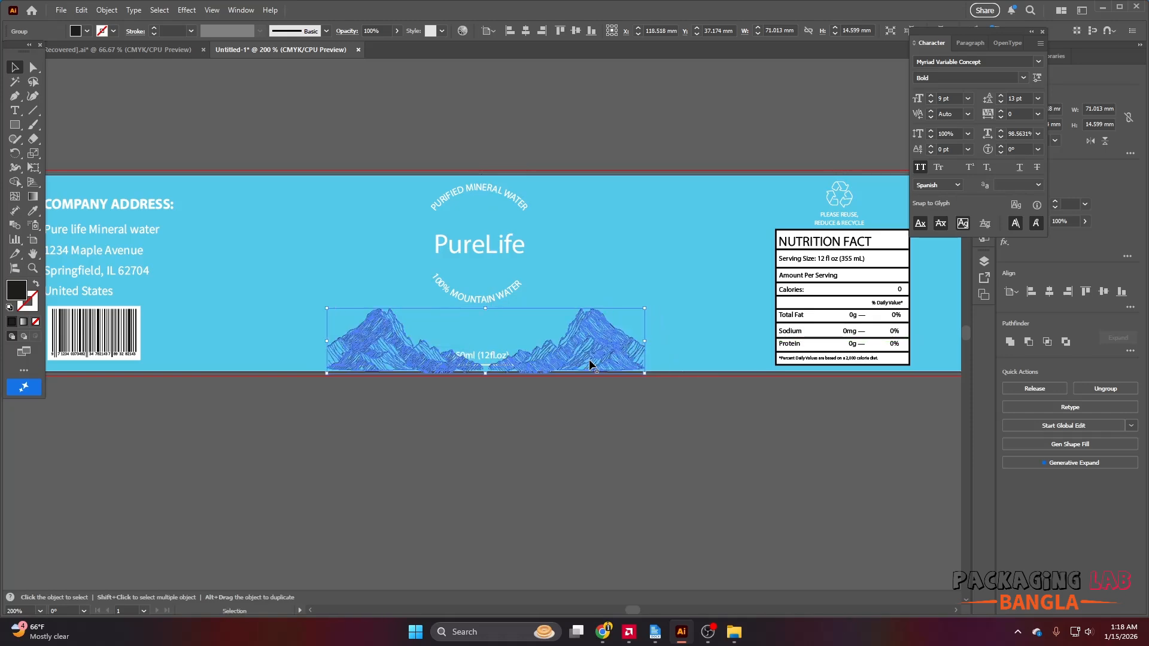
pyautogui.scroll(3, 622, 360)
pyautogui.moveTo(721, 400); pyautogui.dragTo(630, 378)
pyautogui.hotkey('ctrl', '1')
pyautogui.click(608, 395)
pyautogui.scroll(1, 608, 390)
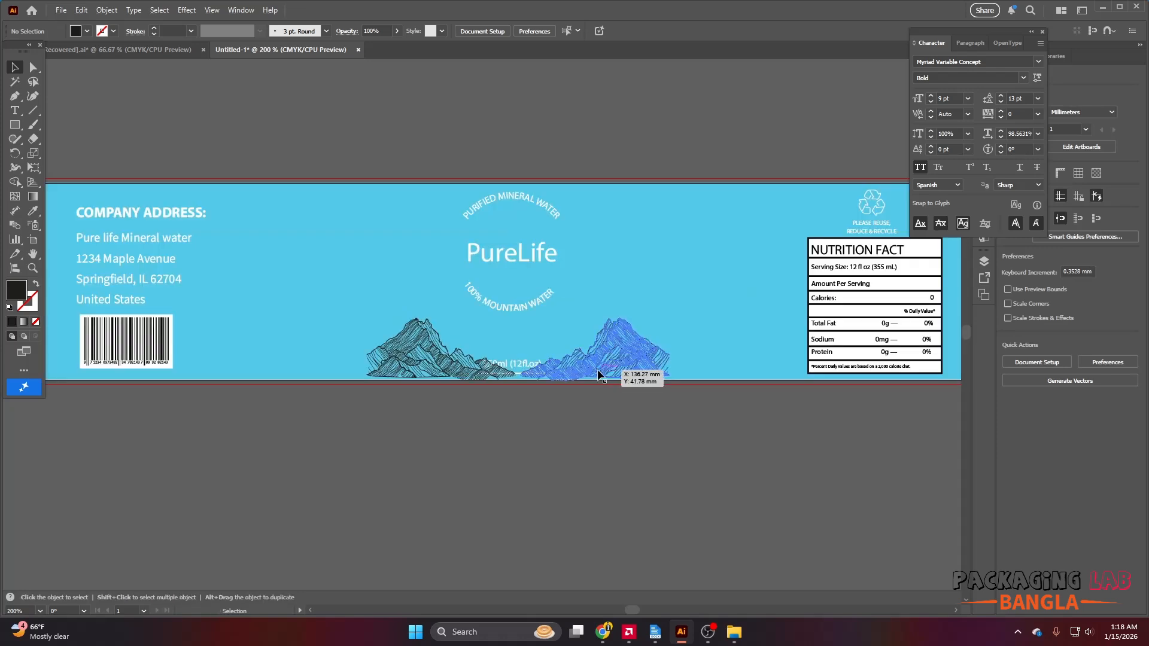
pyautogui.click(599, 371)
pyautogui.click(511, 436)
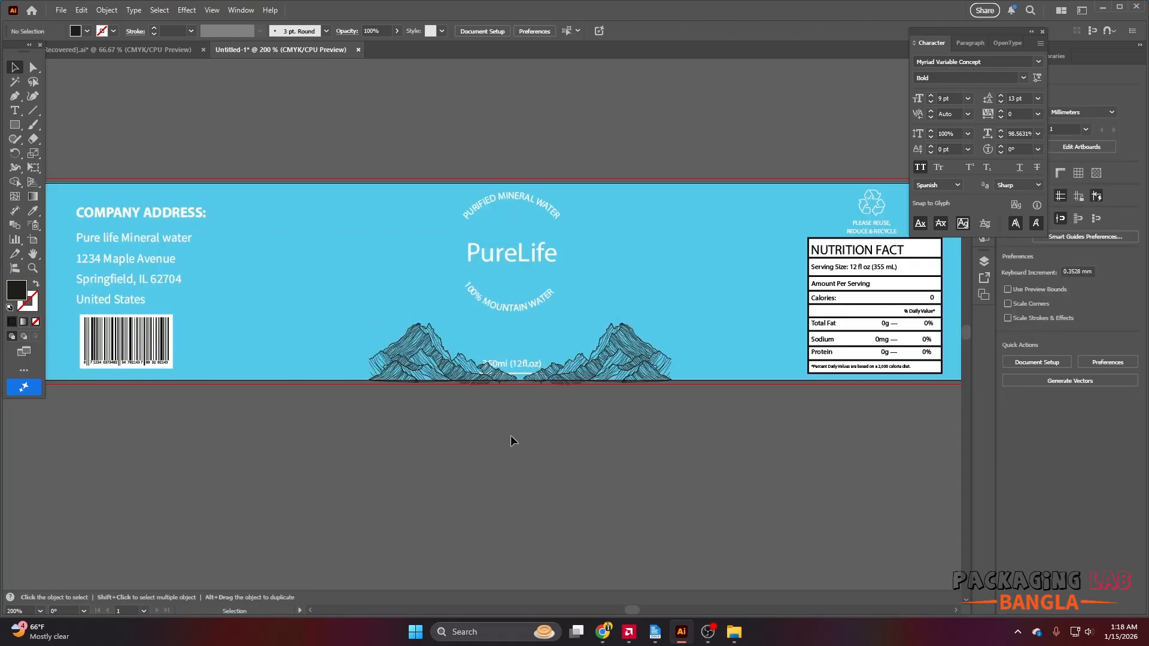
# Move the mountain drawing off the label to the empty area below the artboard.
pyautogui.click(592, 376)
pyautogui.scroll(-1, 590, 369)
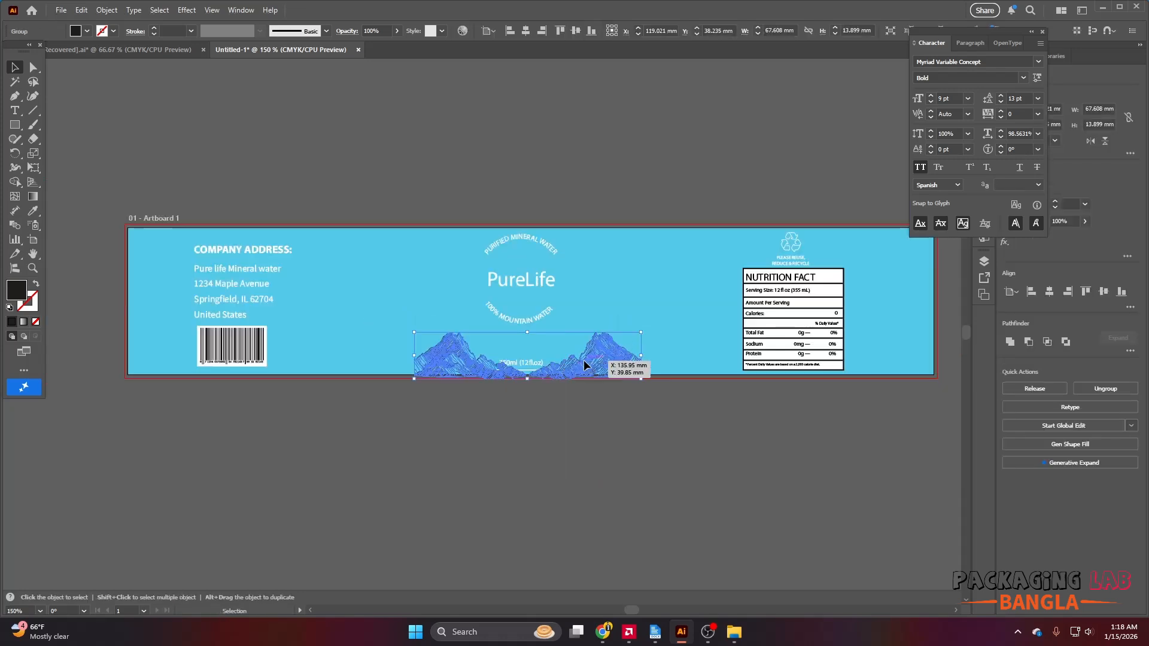
pyautogui.moveTo(584, 361); pyautogui.dragTo(578, 441)
pyautogui.click(578, 441)
pyautogui.scroll(2, 580, 441)
# Draw a rectangle about 70.5 × 15.7 mm over the mountains and use it as a clipping mask to cut off their uneven base.
pyautogui.click(14, 125)
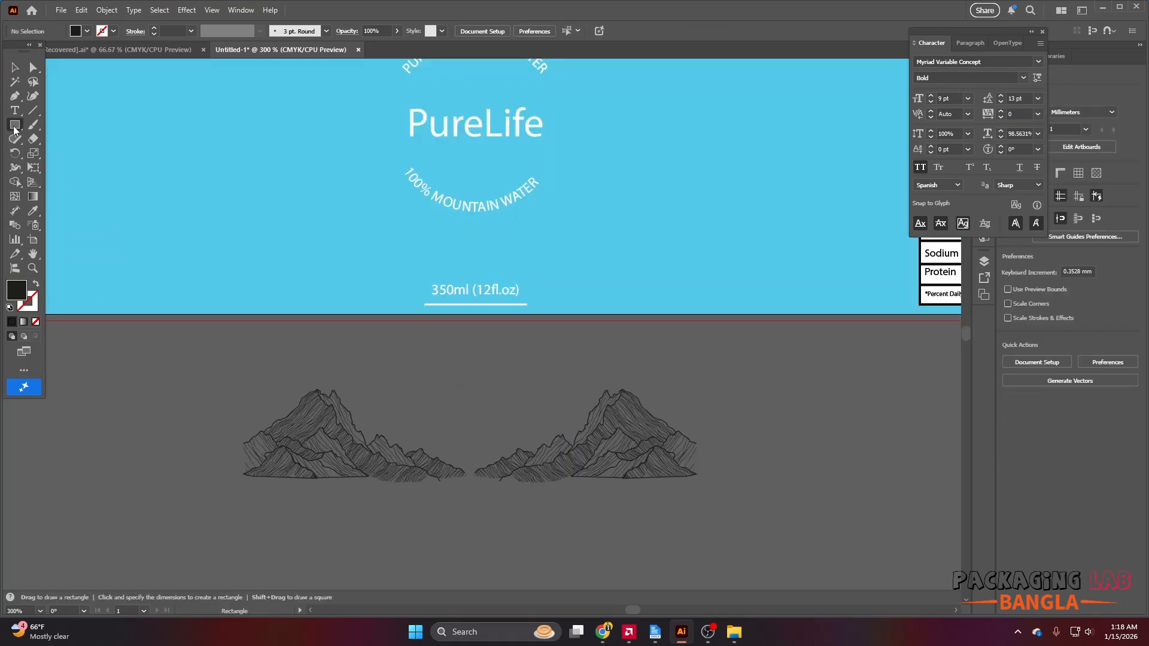
pyautogui.moveTo(210, 367); pyautogui.dragTo(718, 471)
pyautogui.moveTo(210, 419); pyautogui.dragTo(244, 421)
pyautogui.click(15, 67)
pyautogui.click(143, 446)
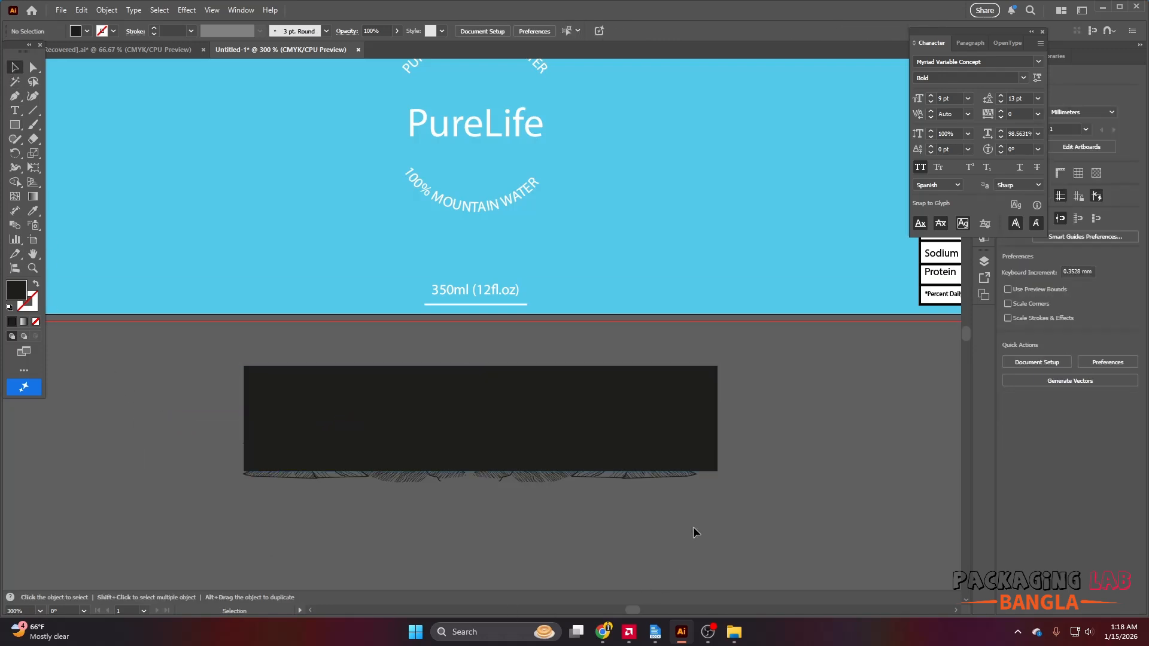
pyautogui.moveTo(693, 527); pyautogui.dragTo(266, 377)
pyautogui.rightClick(385, 408)
pyautogui.click(419, 258)
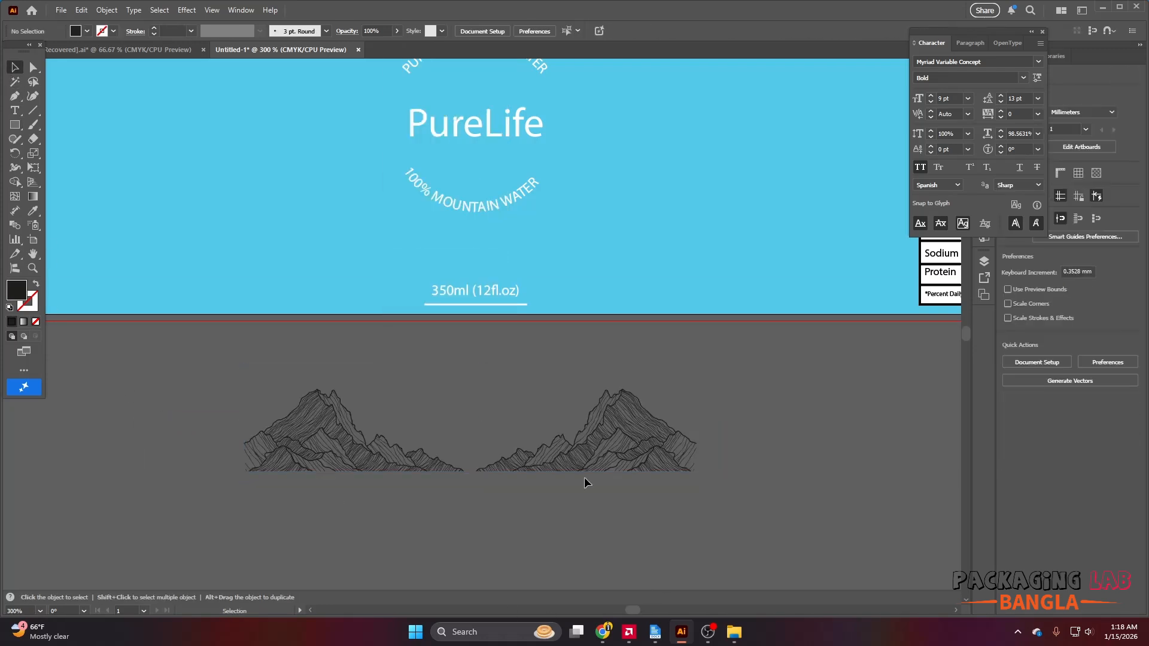
# Move the clipped mountains back onto the label so their flat base sits near its bottom edge.
pyautogui.moveTo(601, 451); pyautogui.dragTo(600, 292)
pyautogui.scroll(2, 556, 323)
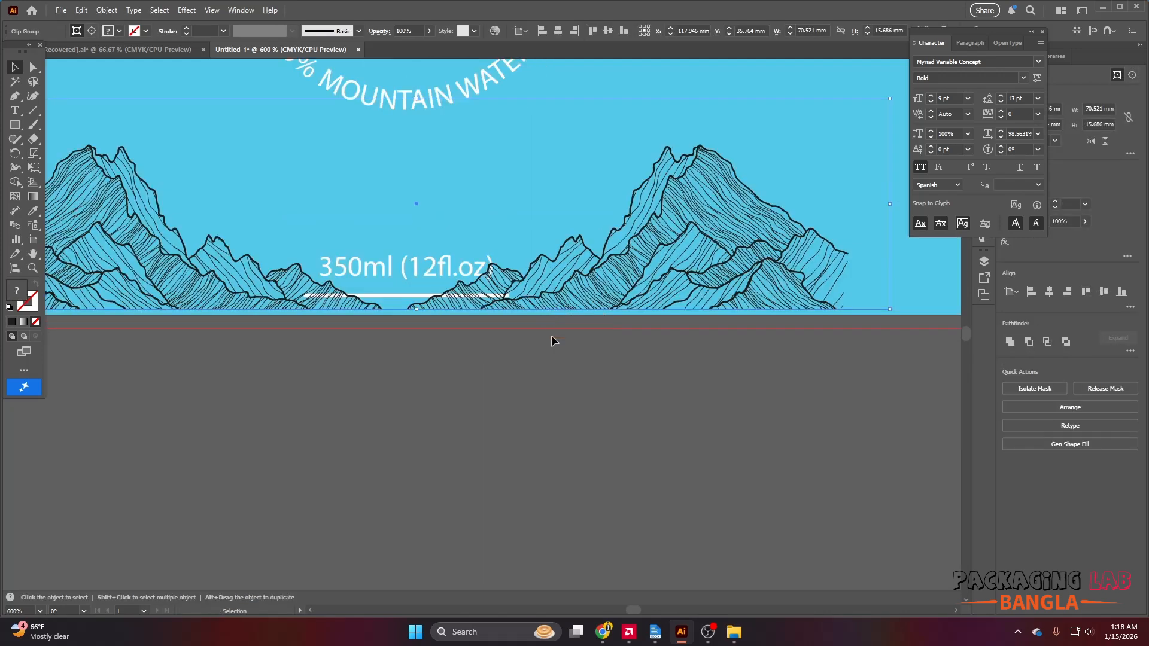
pyautogui.click(627, 445)
pyautogui.scroll(-3, 625, 444)
# Nudge the grouped 350ml (12fl.oz) text and underline up and slightly left between the mountains.
pyautogui.click(544, 447)
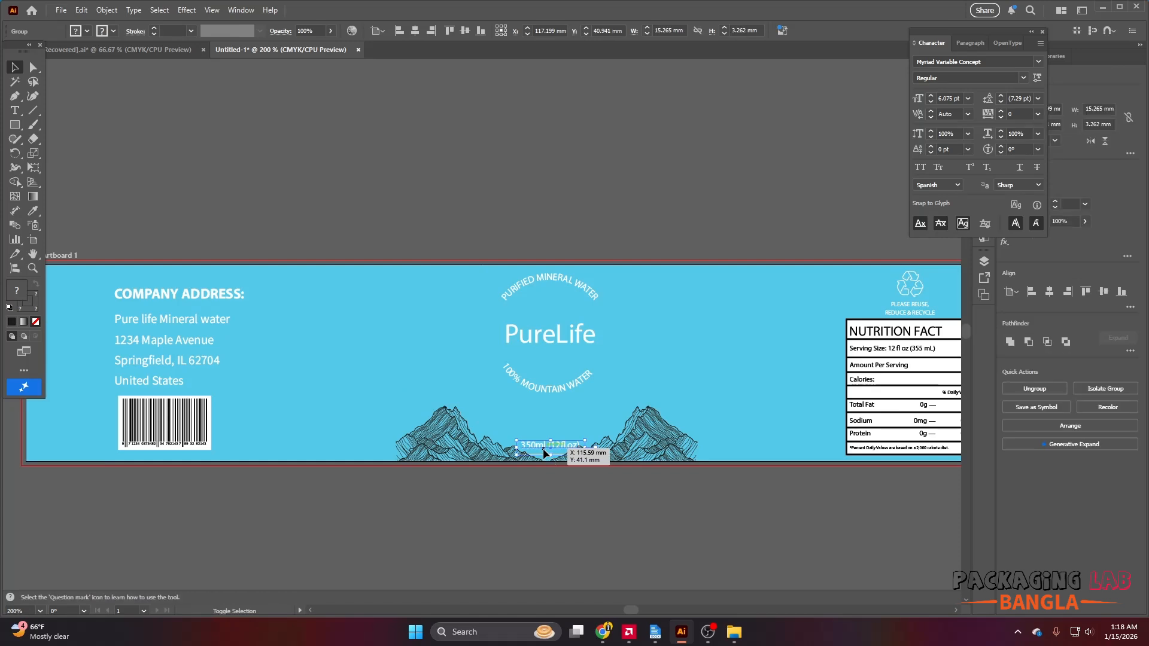
pyautogui.press('Up')
pyautogui.press('Up')
pyautogui.press('Up')
pyautogui.press('Up')
pyautogui.press('Up')
pyautogui.press('Up')
pyautogui.press('Up')
pyautogui.press('Left')
pyautogui.press('Left')
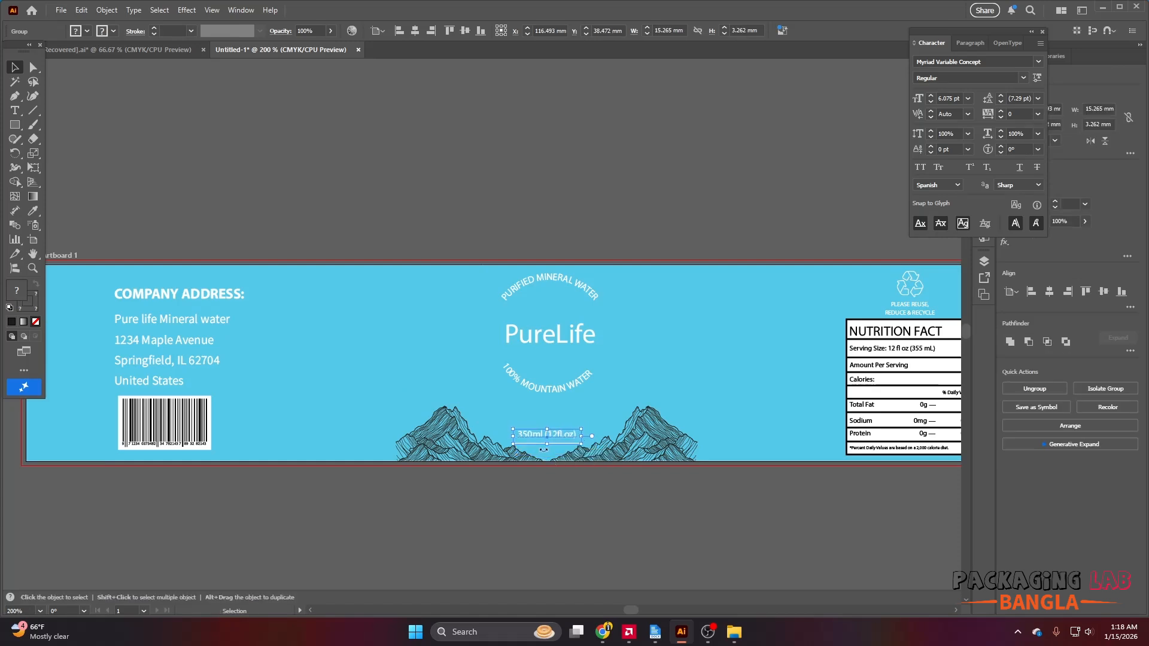
pyautogui.press('Down')
# Delete the line under the 350ml (12fl.oz) text and nudge the text down and slightly left between the mountains.
pyautogui.scroll(2, 543, 439)
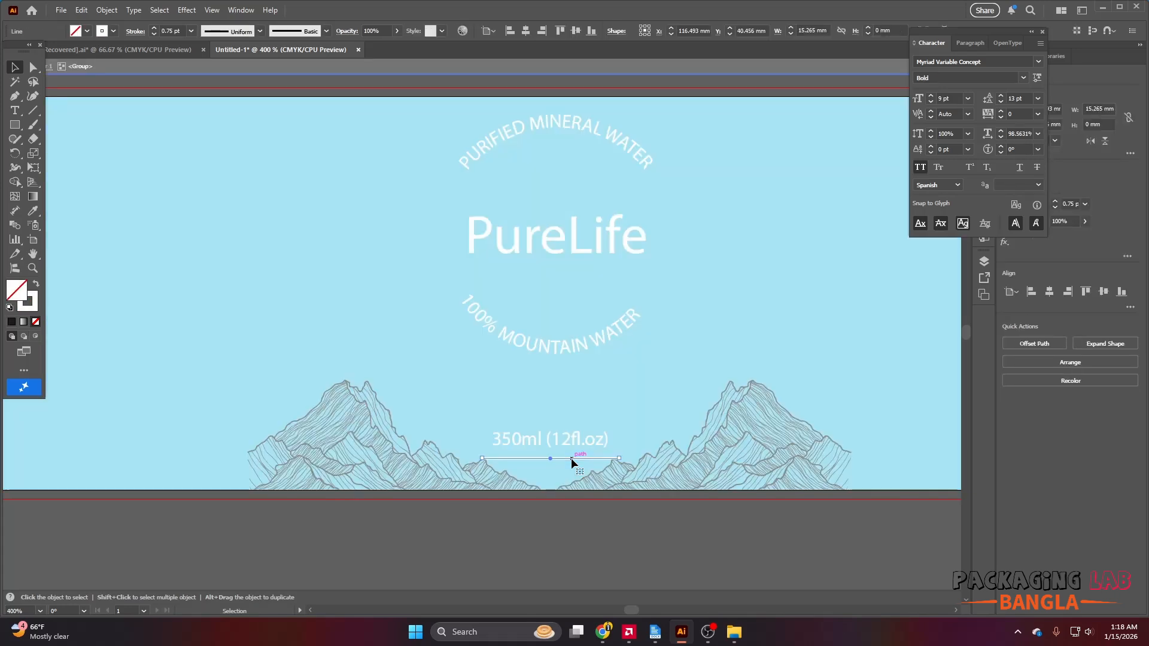
pyautogui.click(575, 505)
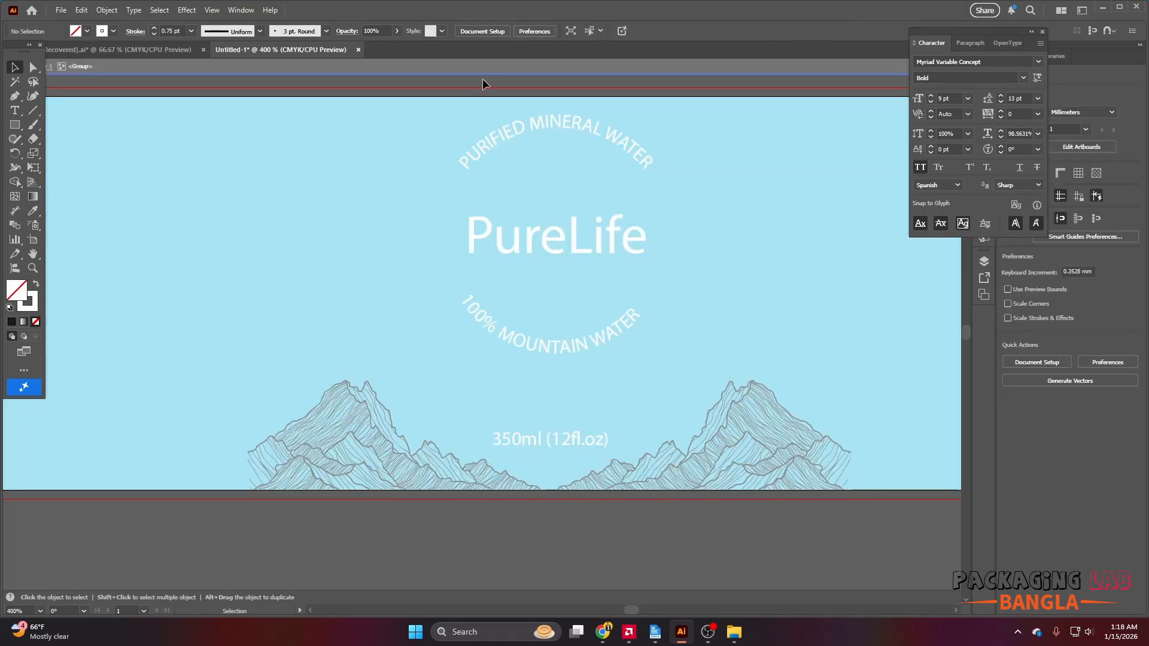
pyautogui.click(566, 443)
pyautogui.press('Down')
pyautogui.press('Down')
pyautogui.press('Down')
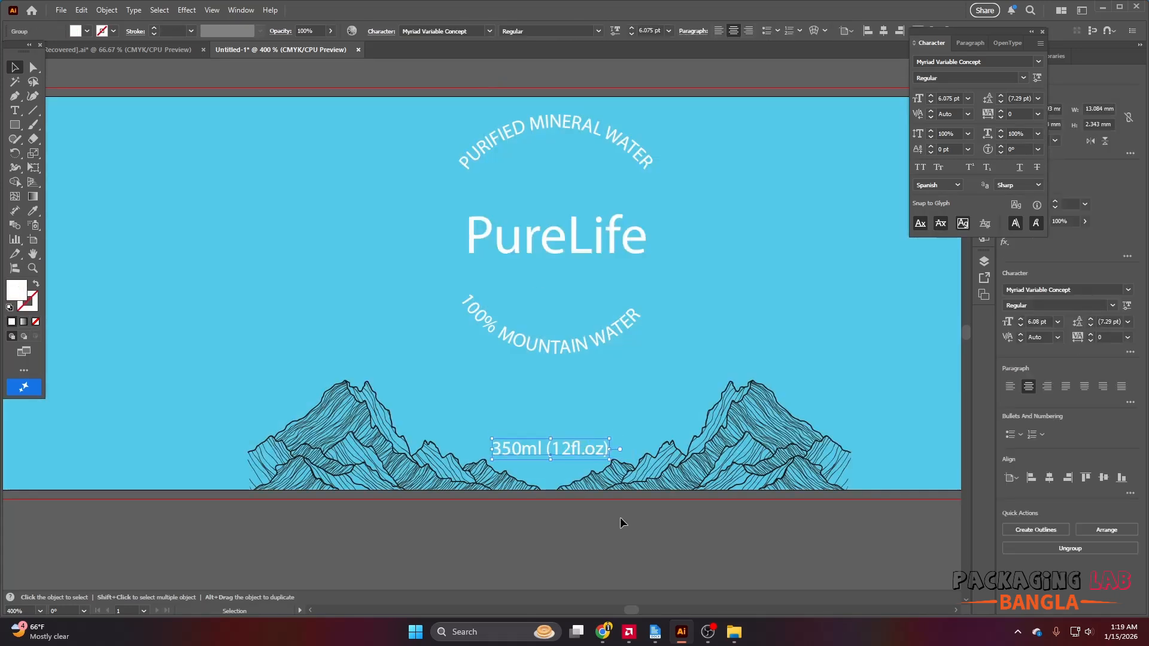
pyautogui.press('Left')
pyautogui.press('Down')
# Center the 350ml (12fl.oz) text horizontally with the circular PureLife logo group.
pyautogui.keyDown('shift'); pyautogui.click(544, 343); pyautogui.keyUp('shift')
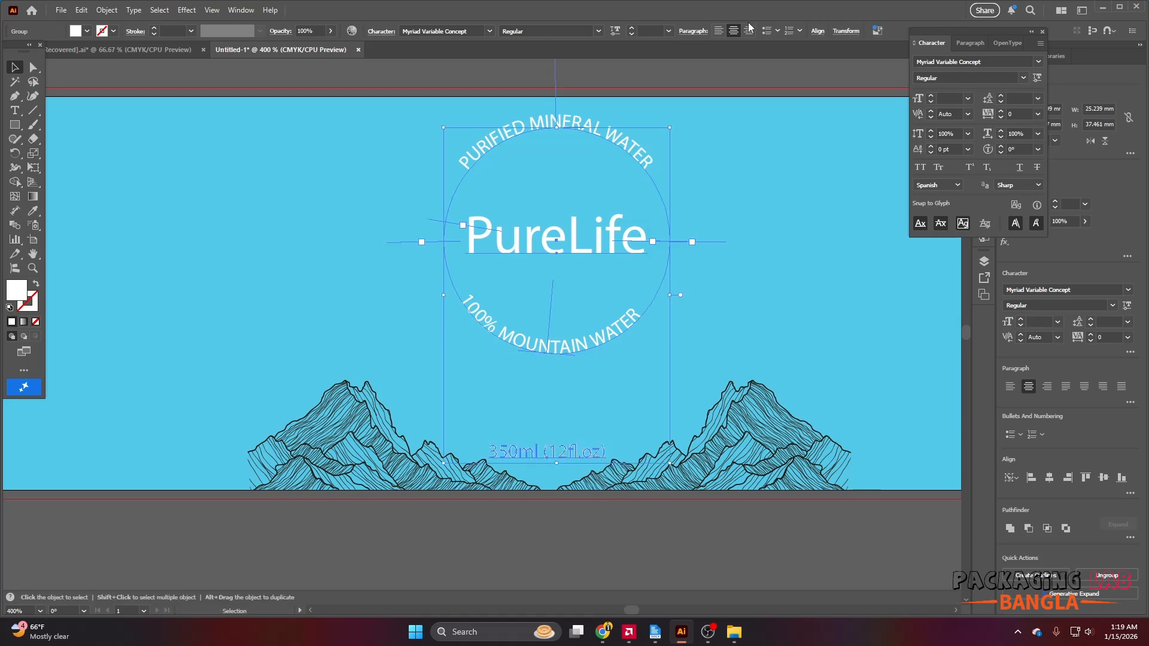
pyautogui.click(817, 31)
pyautogui.click(719, 65)
pyautogui.click(591, 73)
pyautogui.scroll(-3, 551, 282)
pyautogui.click(584, 472)
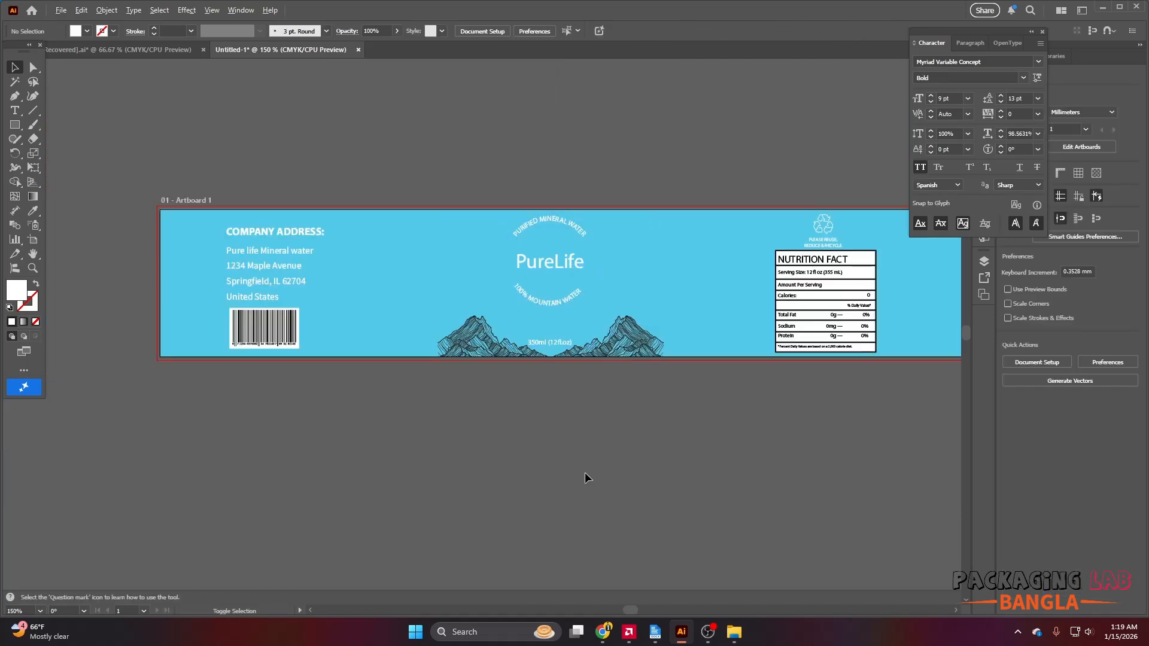
pyautogui.scroll(-1, 584, 473)
pyautogui.scroll(1, 493, 364)
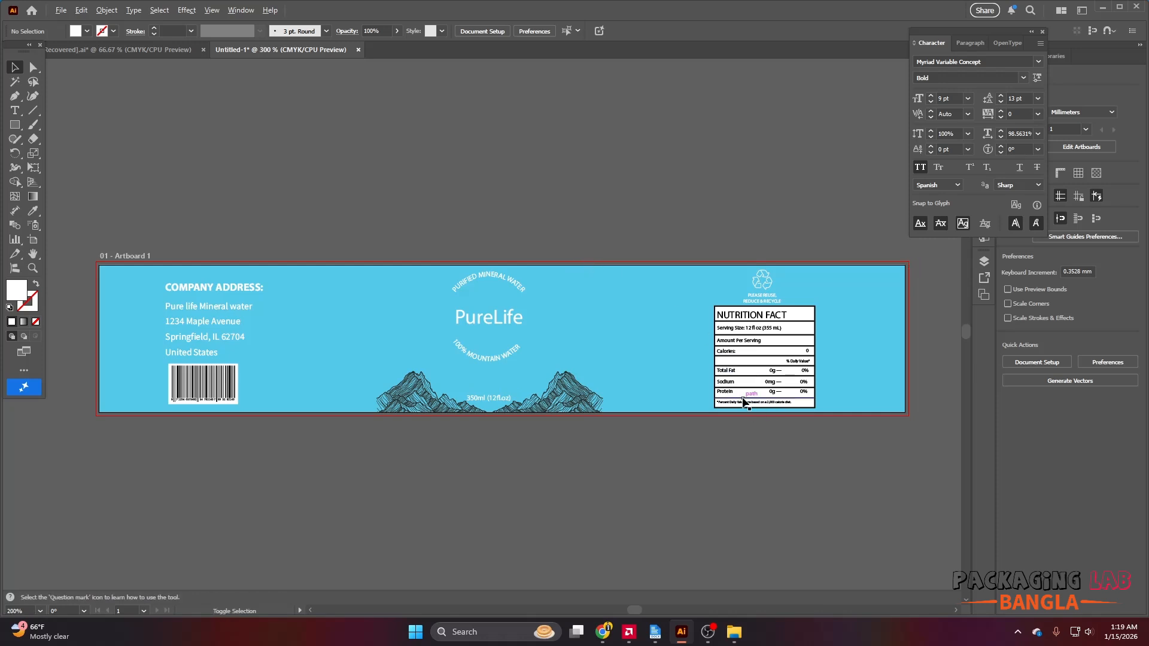
pyautogui.scroll(1, 715, 355)
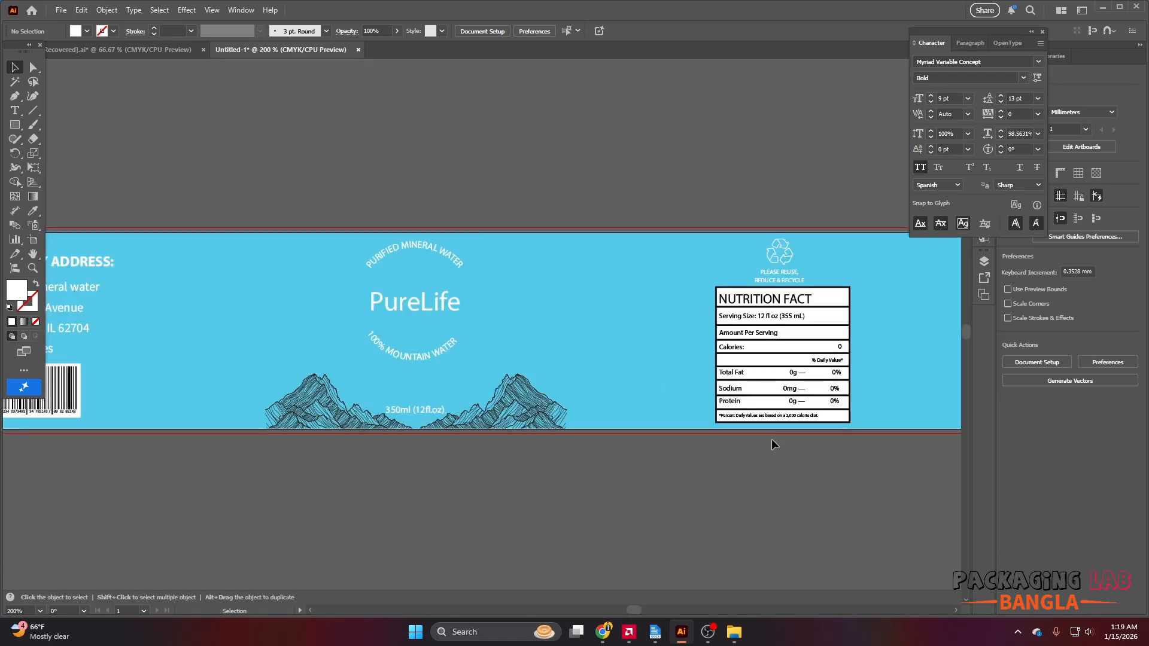
pyautogui.scroll(-1, 551, 306)
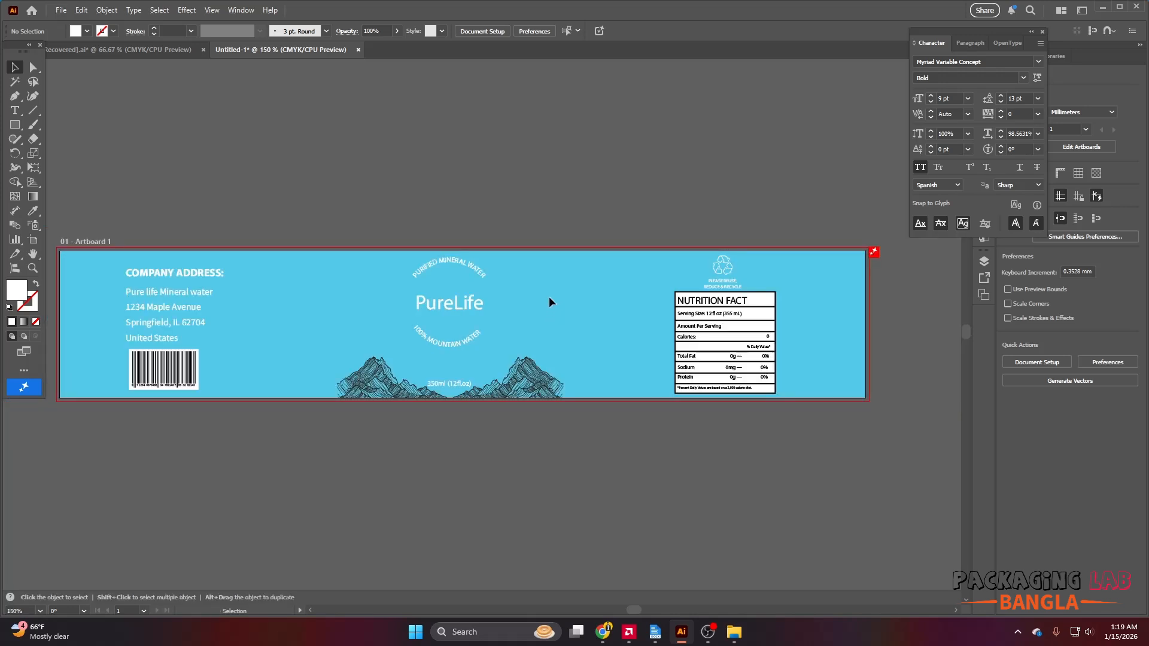
pyautogui.click(61, 10)
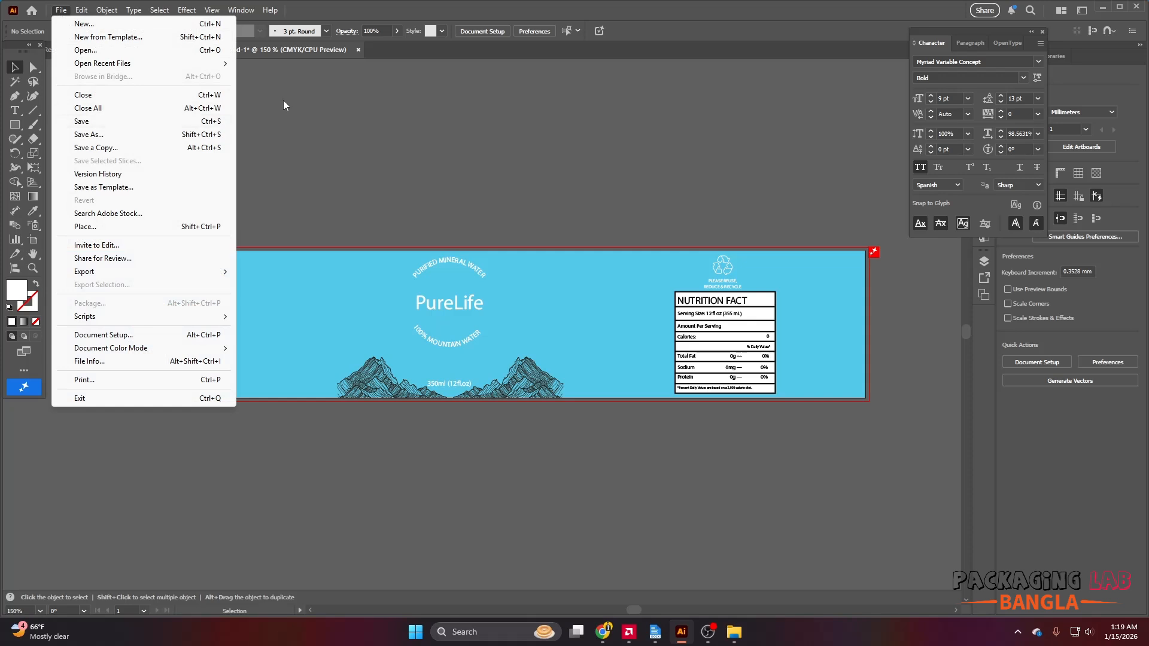
pyautogui.click(307, 99)
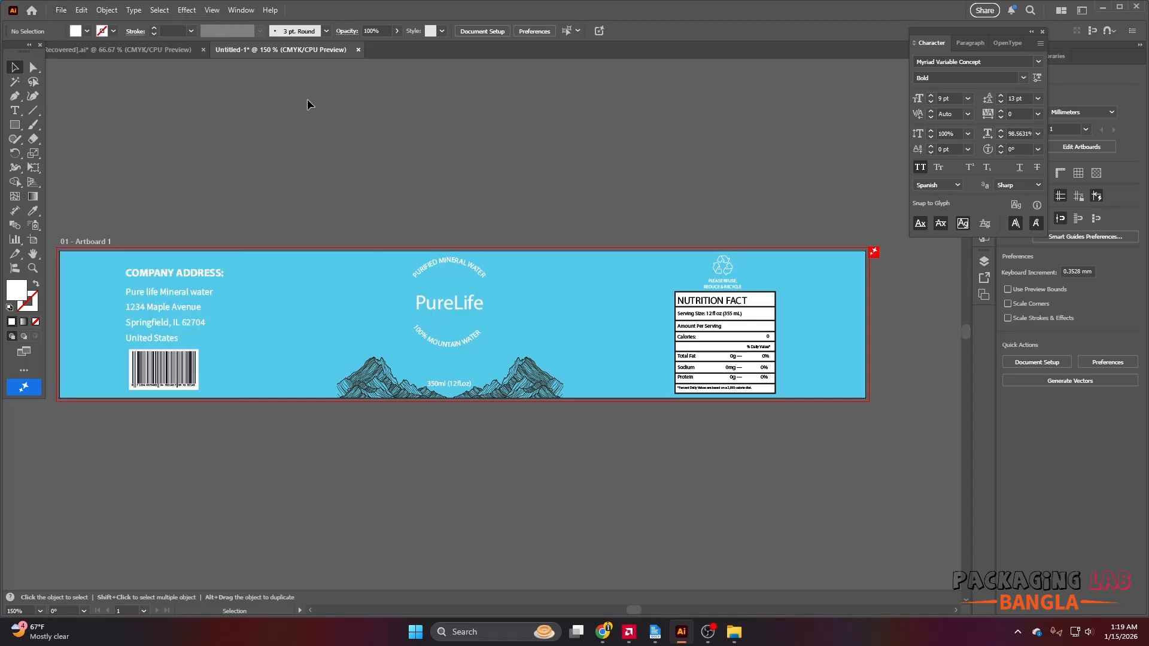